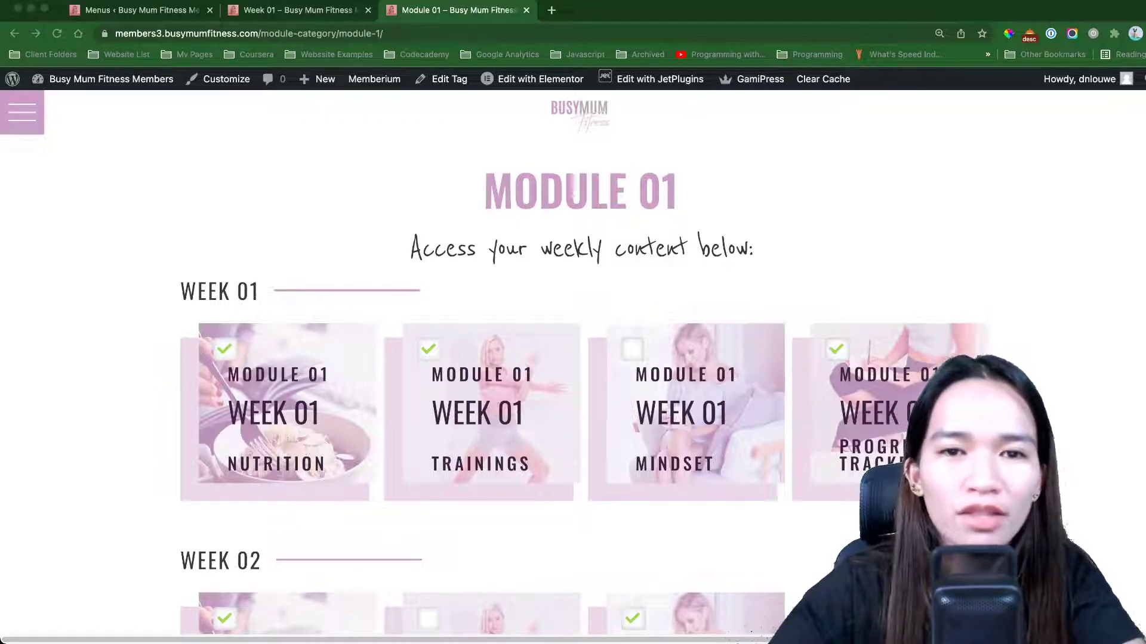
# Step: Open crocoblock.com in a new browser tab, view its navigation and JetPlugins homepage, and close that tab
pyautogui.press('super+t')
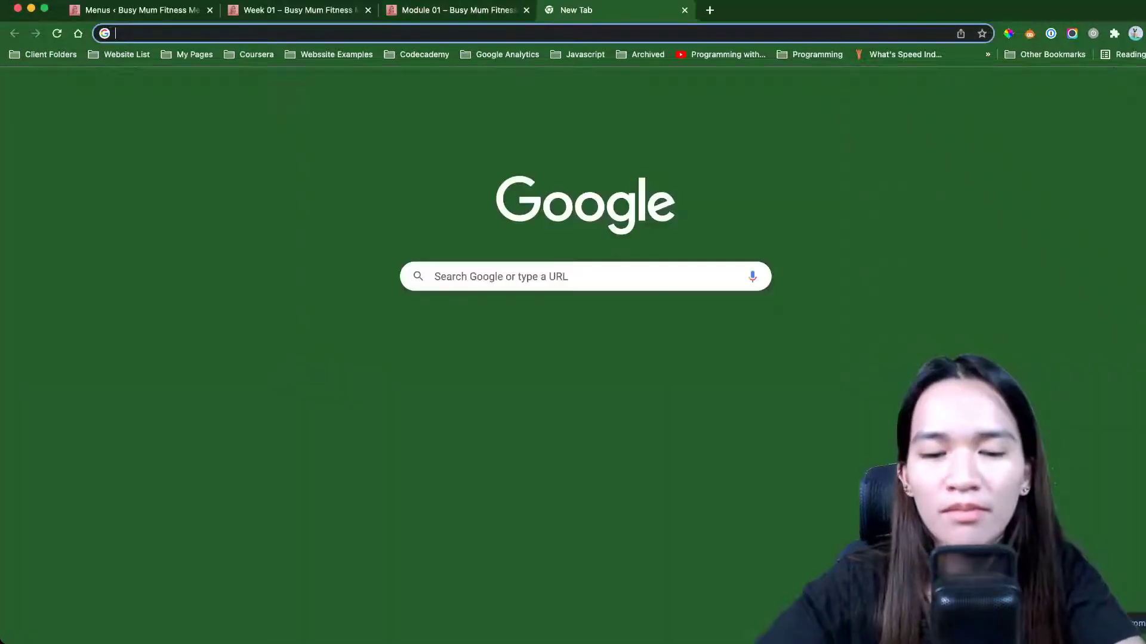
pyautogui.write('croc')
pyautogui.press('Return')
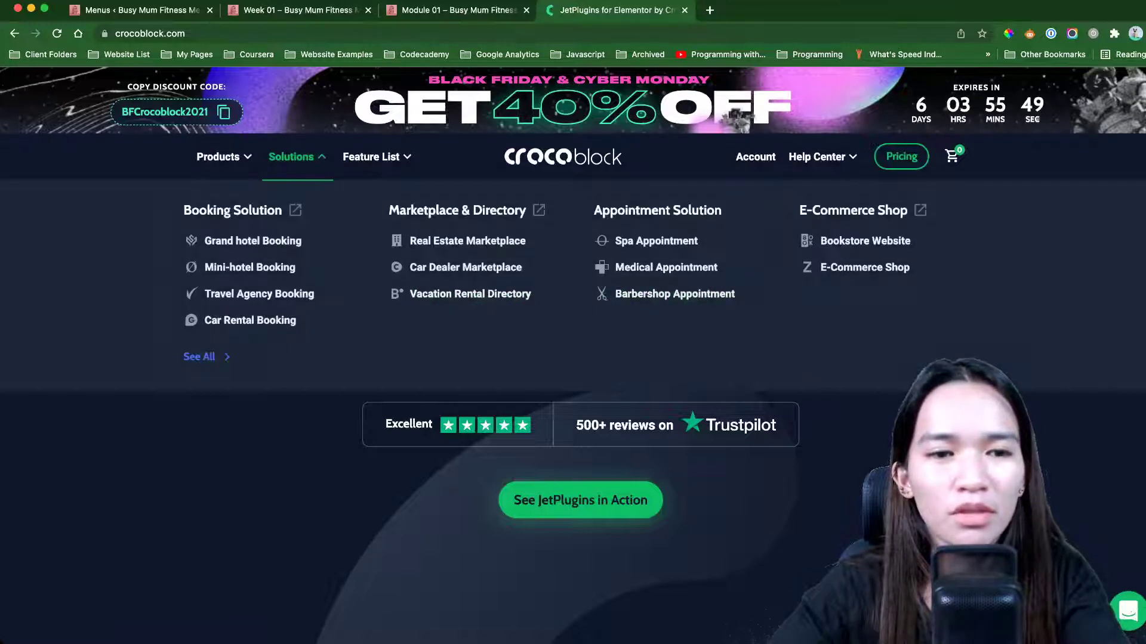
pyautogui.moveTo(224, 157)
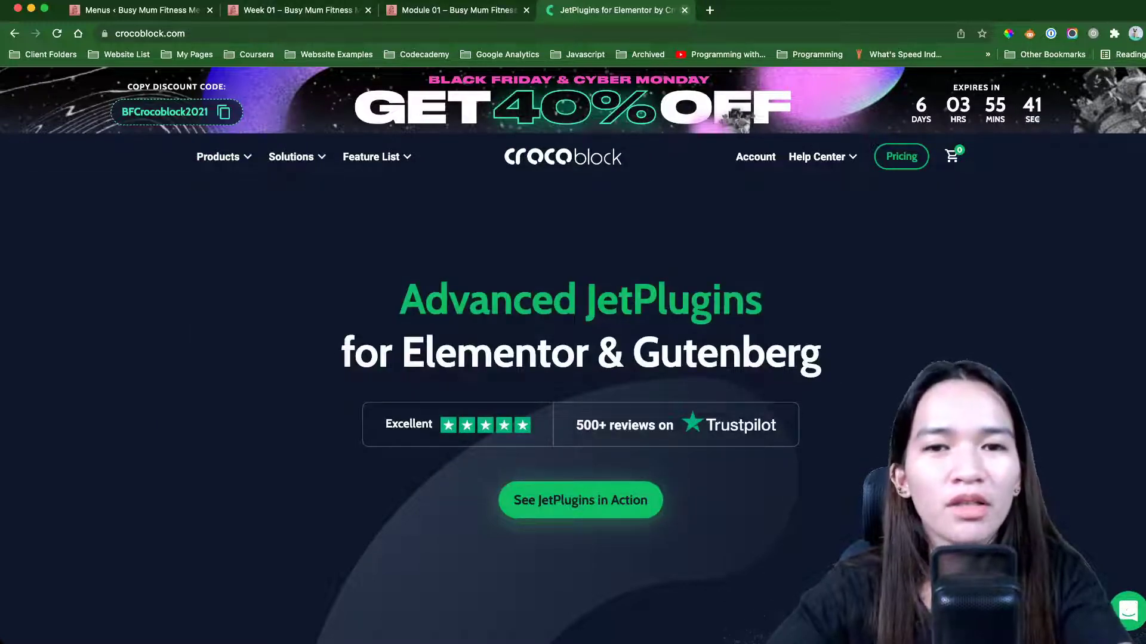
pyautogui.click(684, 10)
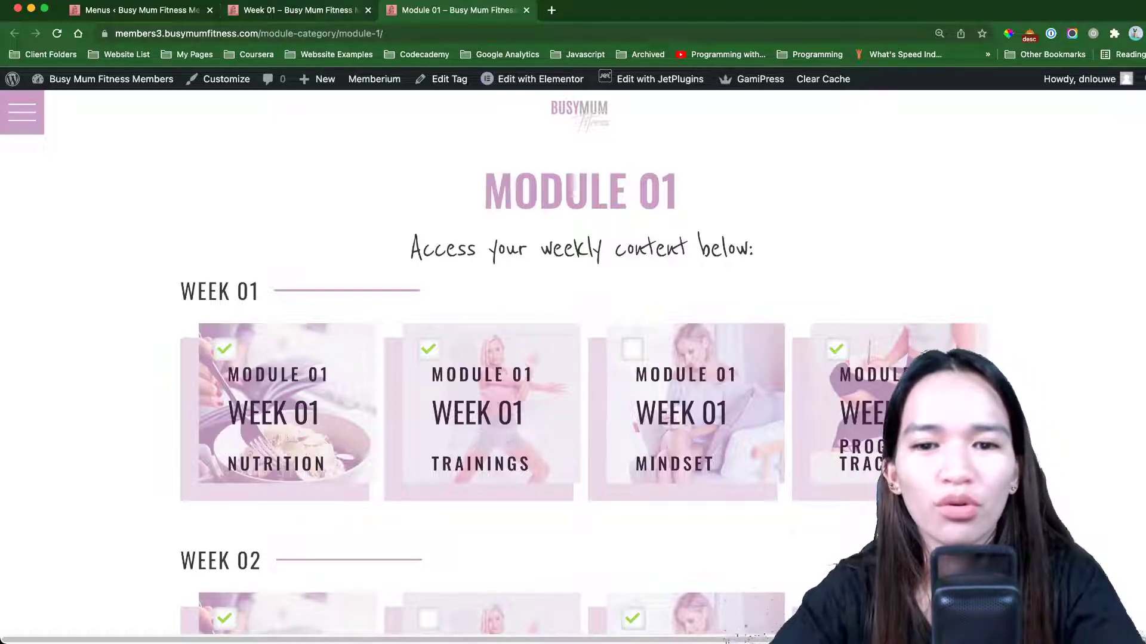
# Step: Review the live Week 01 Training page, covering its guideline downloads and workout videos, and return to its welcome section
pyautogui.hotkey('ctrl', 'shift', 'Tab')
pyautogui.scroll(-6, 573, 358)
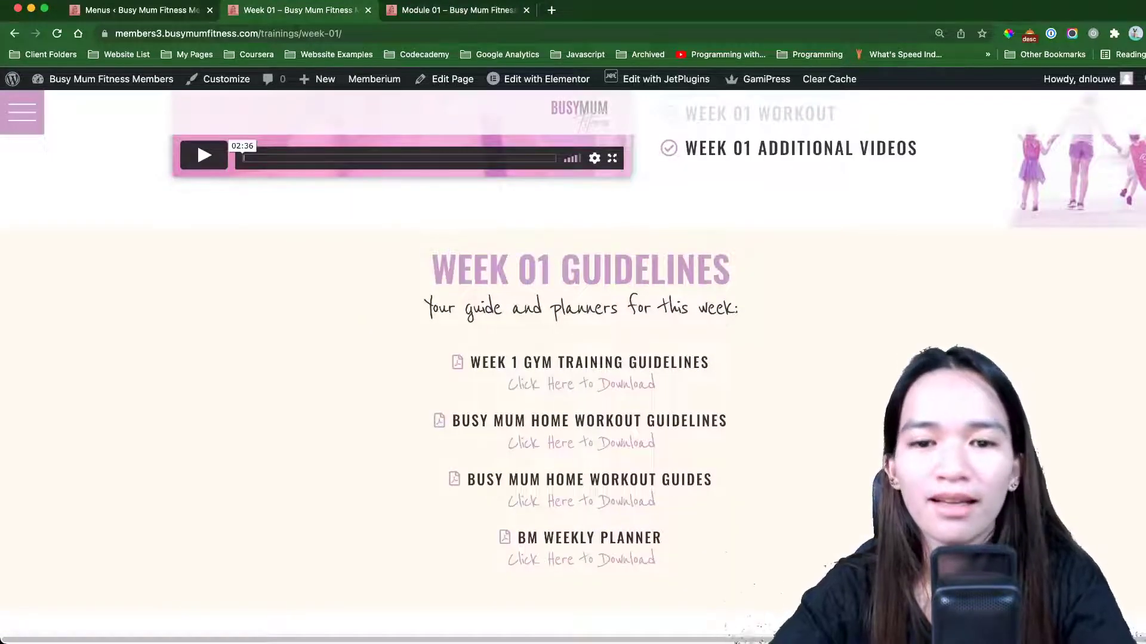
pyautogui.scroll(-1, 573, 358)
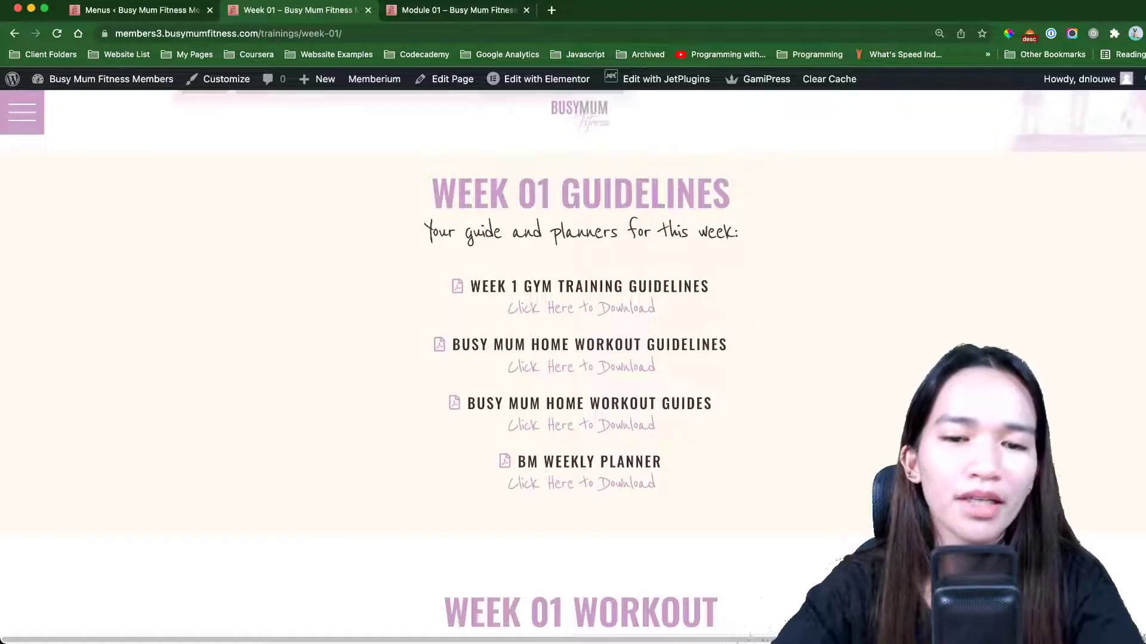
pyautogui.scroll(-5, 573, 358)
pyautogui.scroll(-4, 572, 358)
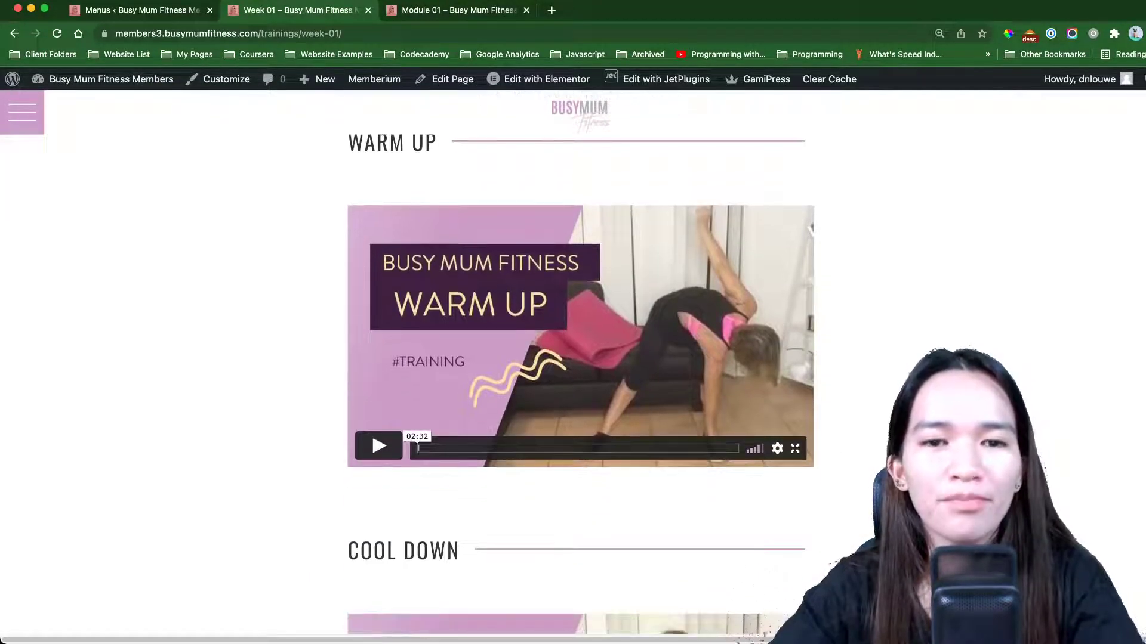
pyautogui.scroll(-6, 573, 358)
pyautogui.scroll(-2, 573, 358)
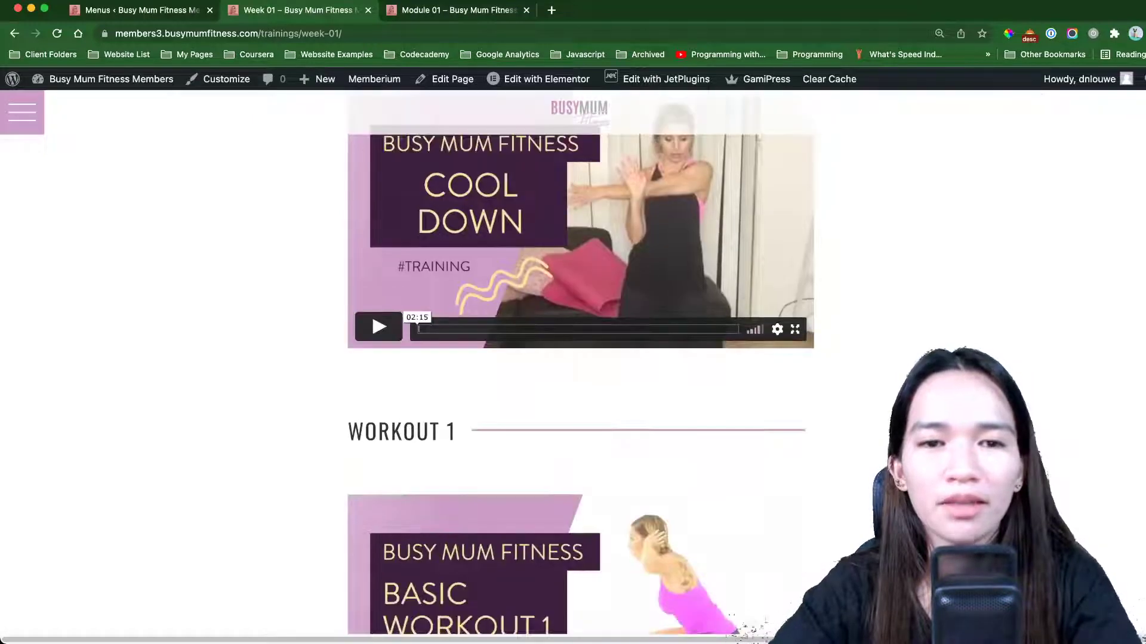
pyautogui.scroll(-4, 573, 358)
pyautogui.scroll(-1, 573, 358)
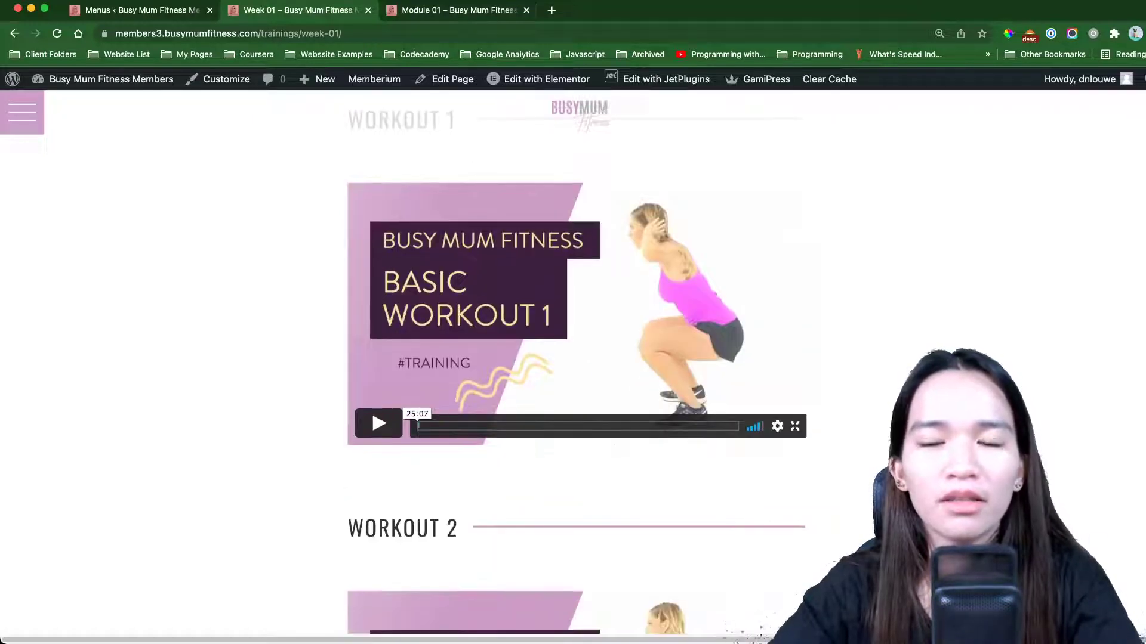
pyautogui.scroll(20, 572, 358)
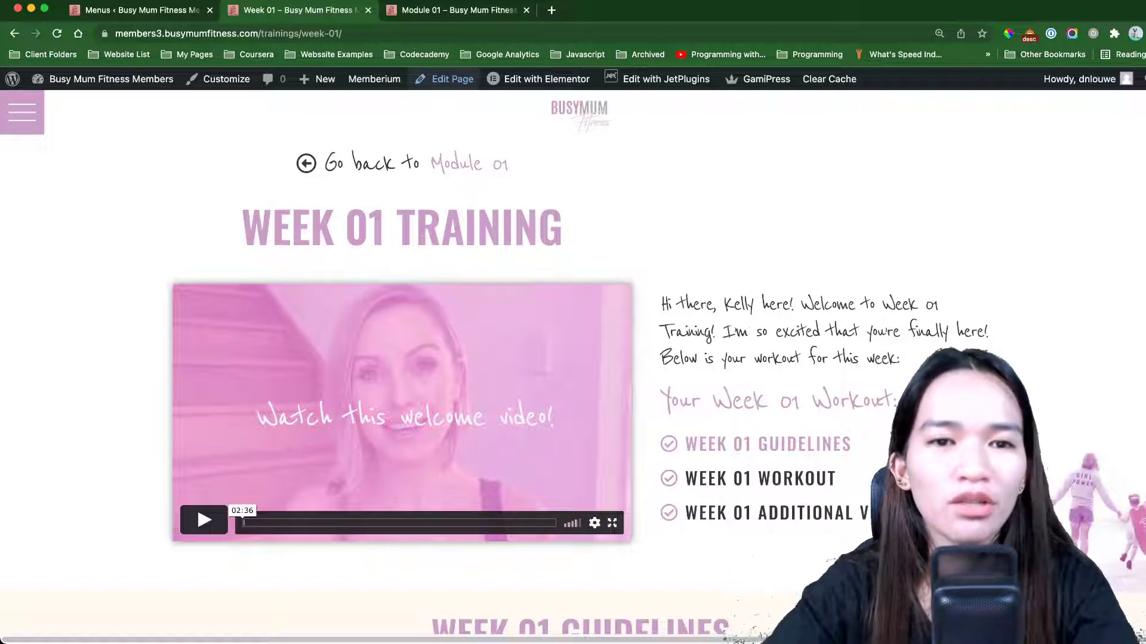
# Step: Open the Week 01 training in the page editor and examine its Drip Tag, Welcome Video and Additional Videos fields
pyautogui.keyDown('super'); pyautogui.click(452, 79); pyautogui.keyUp('super')
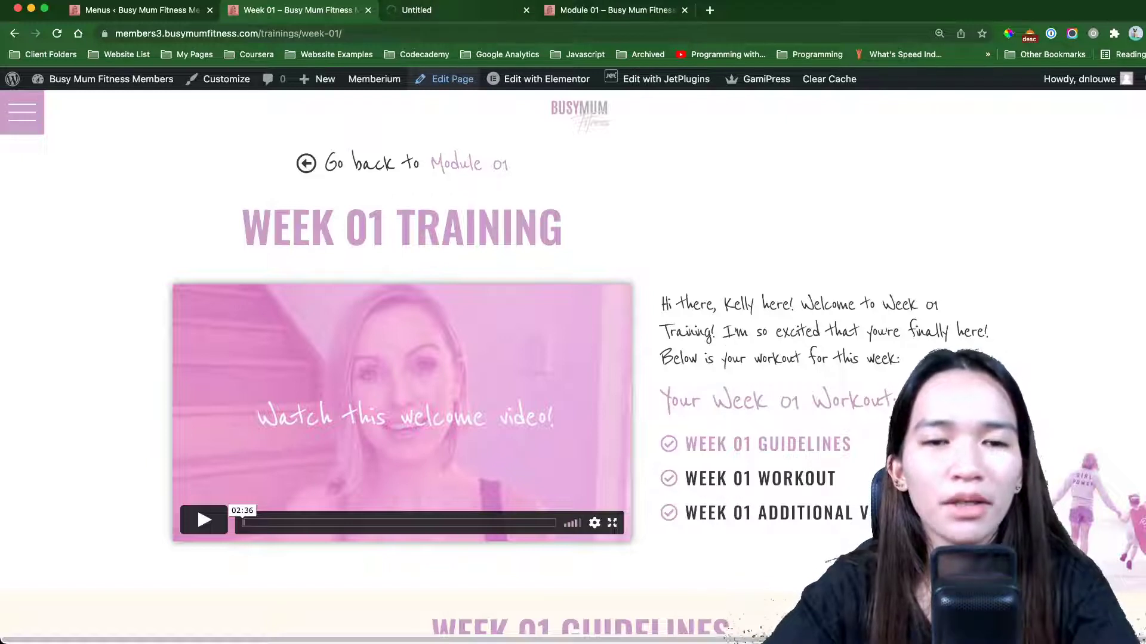
pyautogui.click(452, 10)
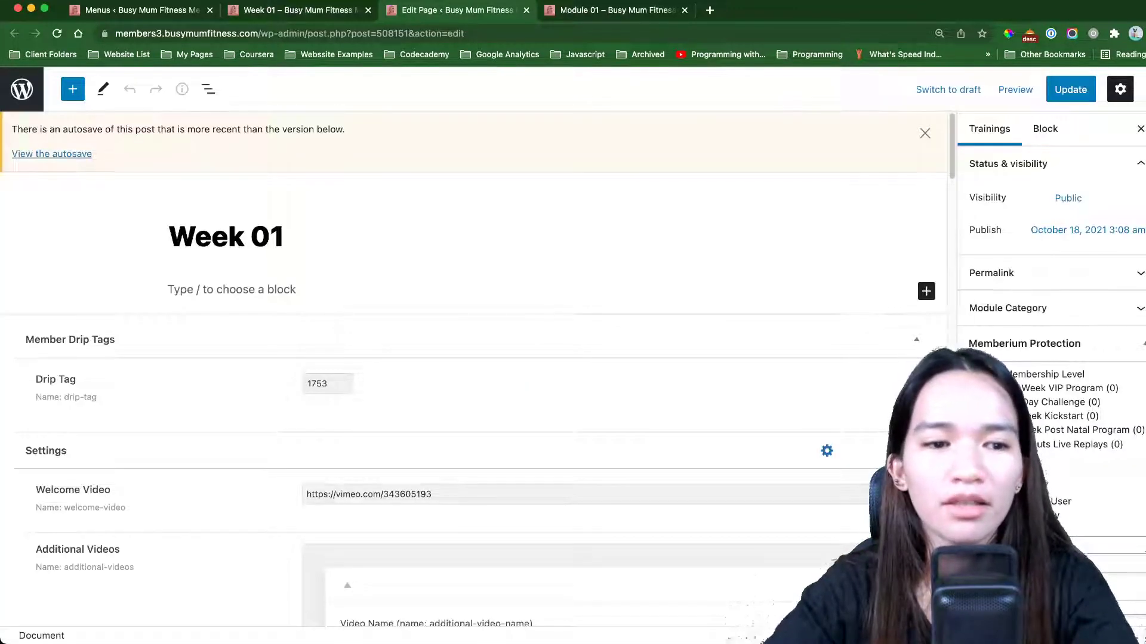
pyautogui.scroll(-5, 465, 370)
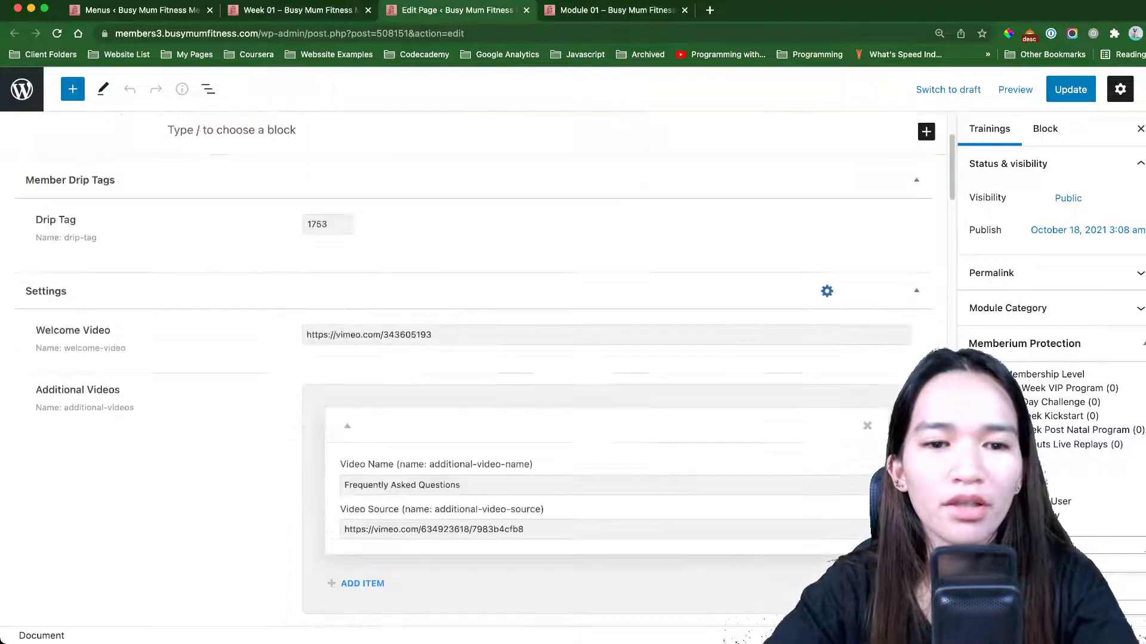
pyautogui.scroll(-3, 465, 370)
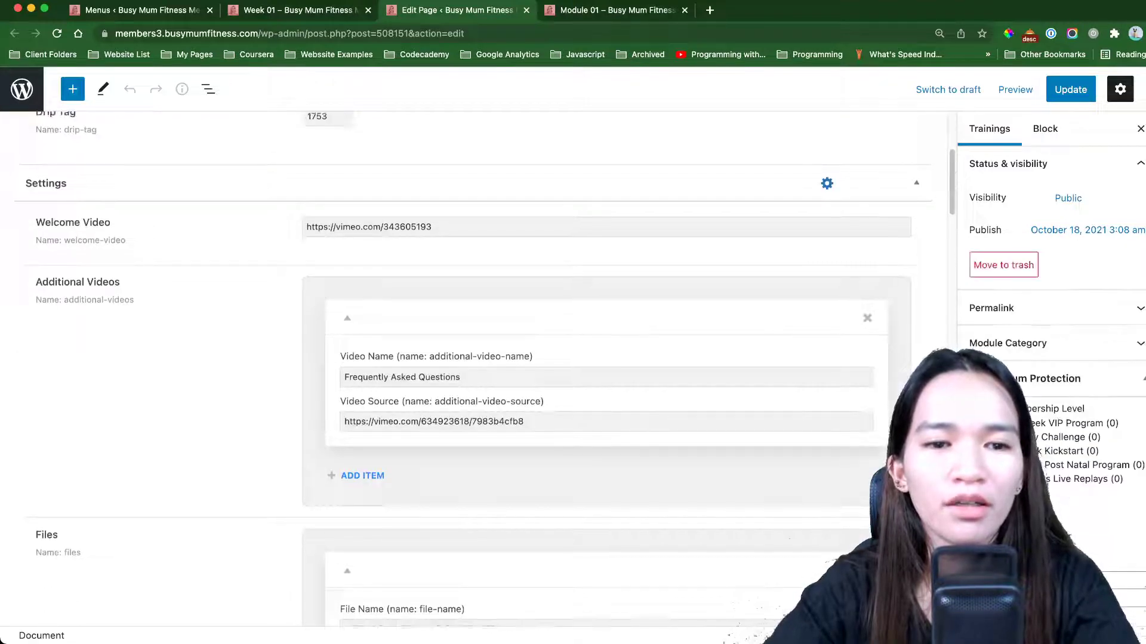
pyautogui.scroll(-3, 466, 370)
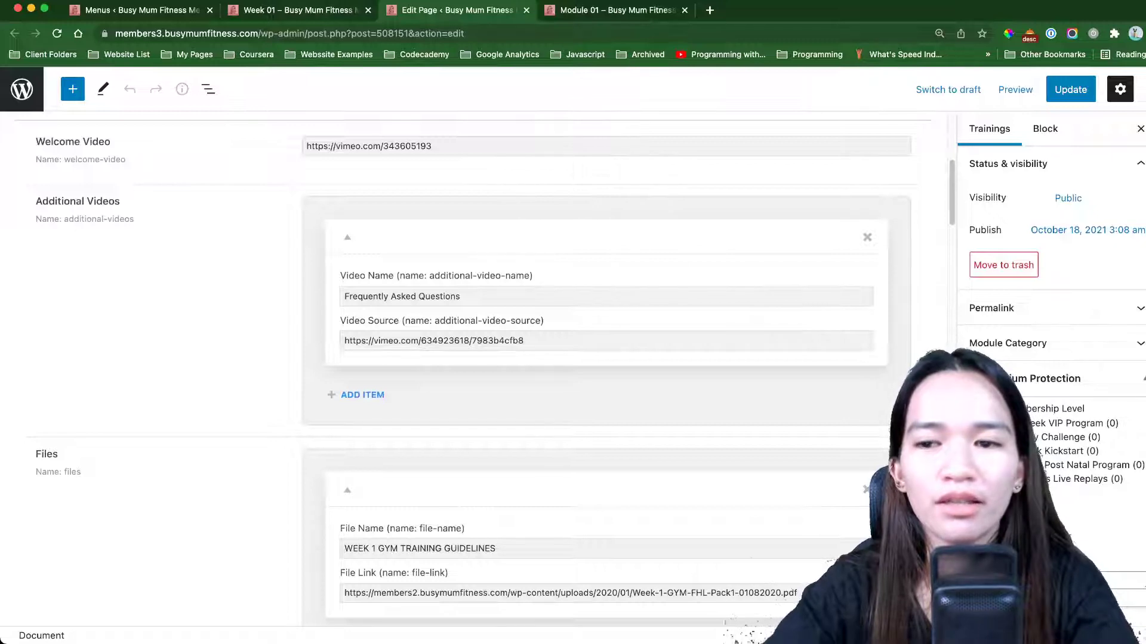
# Step: Compare the Additional Videos section on the live Week 01 page with the matching fields in the editor
pyautogui.hotkey('ctrl', 'shift', 'Tab')
pyautogui.scroll(-20, 573, 370)
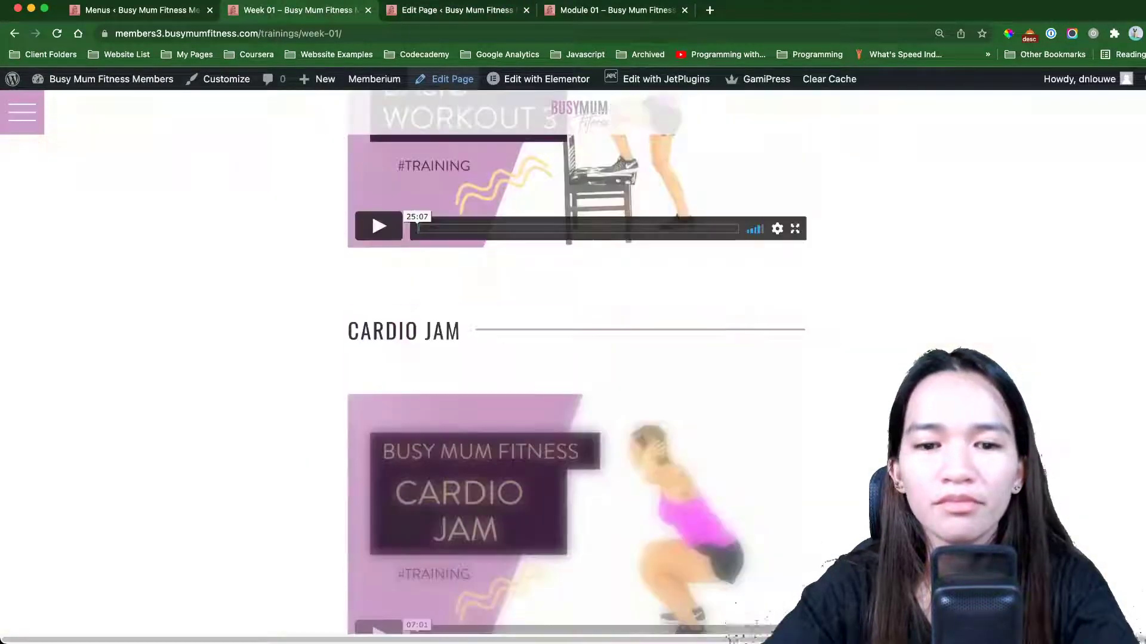
pyautogui.scroll(-20, 573, 358)
pyautogui.scroll(5, 572, 358)
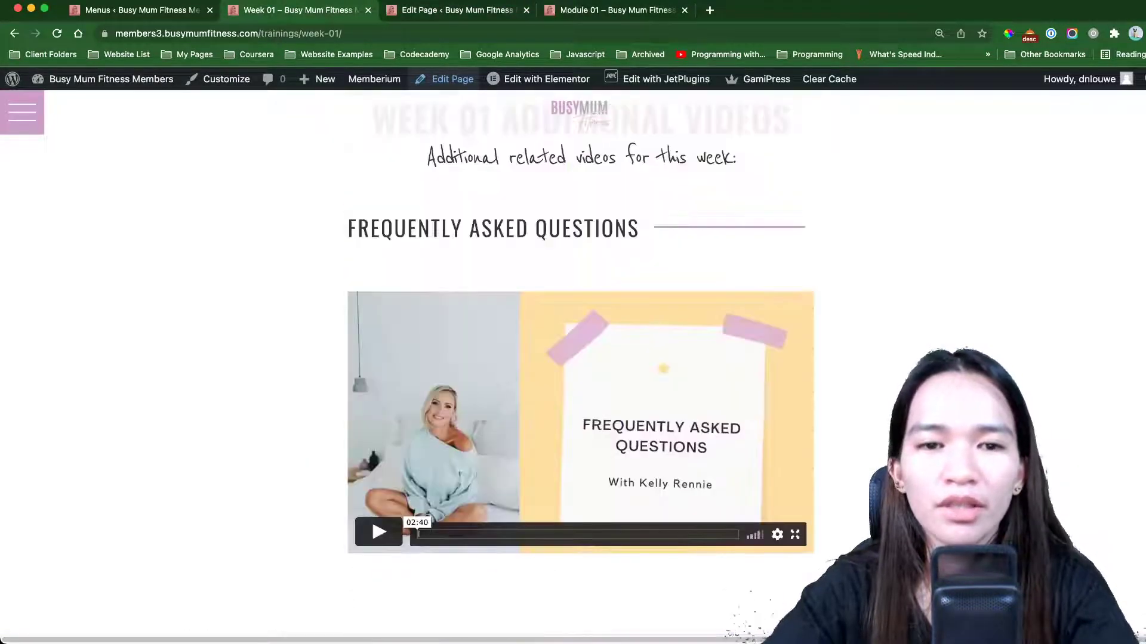
pyautogui.scroll(3, 573, 358)
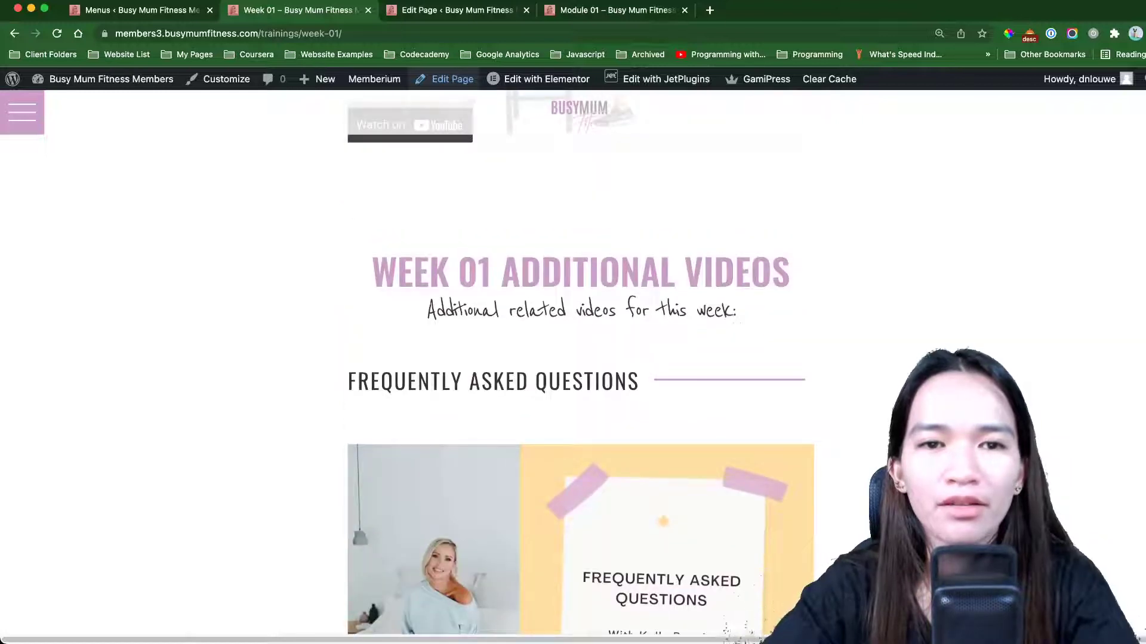
pyautogui.hotkey('ctrl', 'Tab')
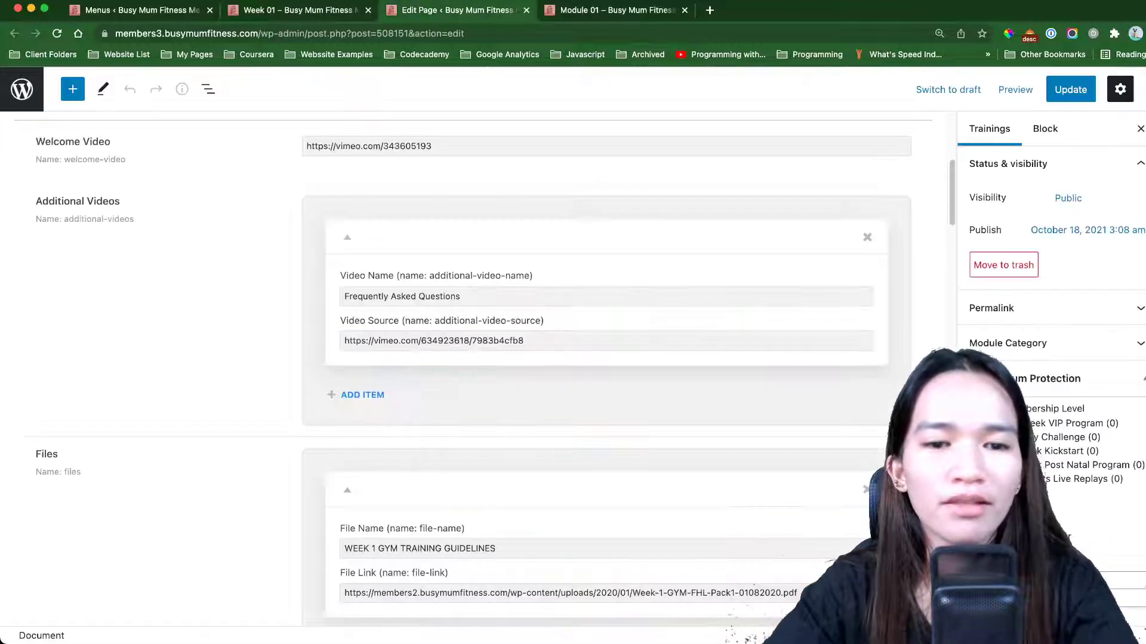
# Step: Compare the Files entries in the editor with the Week 01 Guidelines downloads on the live page
pyautogui.scroll(-5, 471, 370)
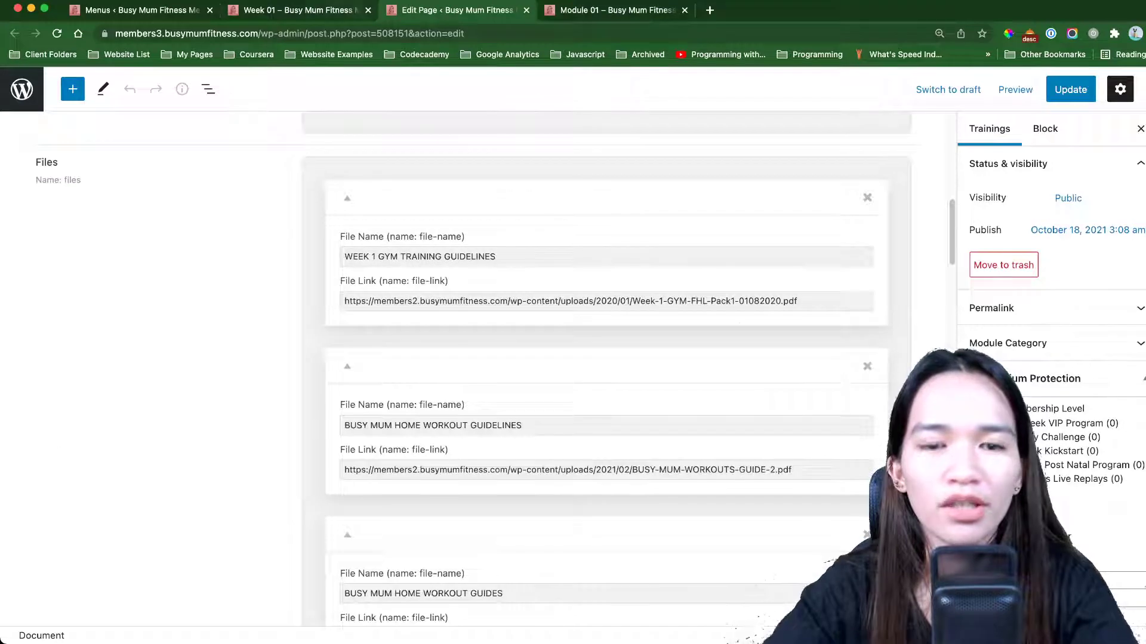
pyautogui.hotkey('ctrl', 'shift', 'Tab')
pyautogui.scroll(15, 400, 358)
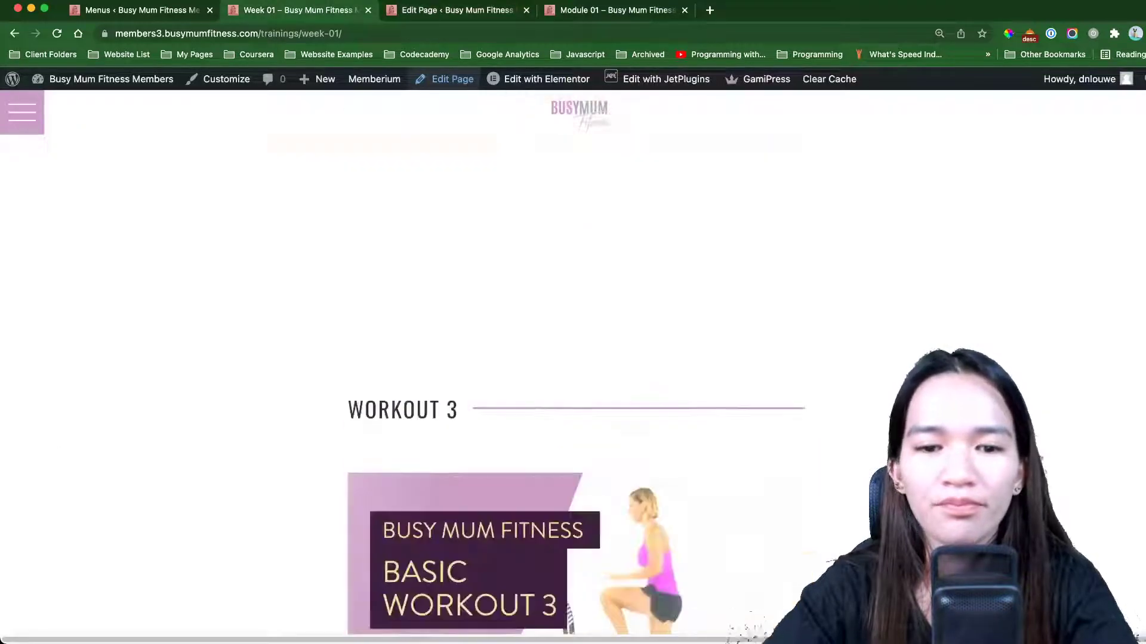
pyautogui.scroll(-7, 572, 358)
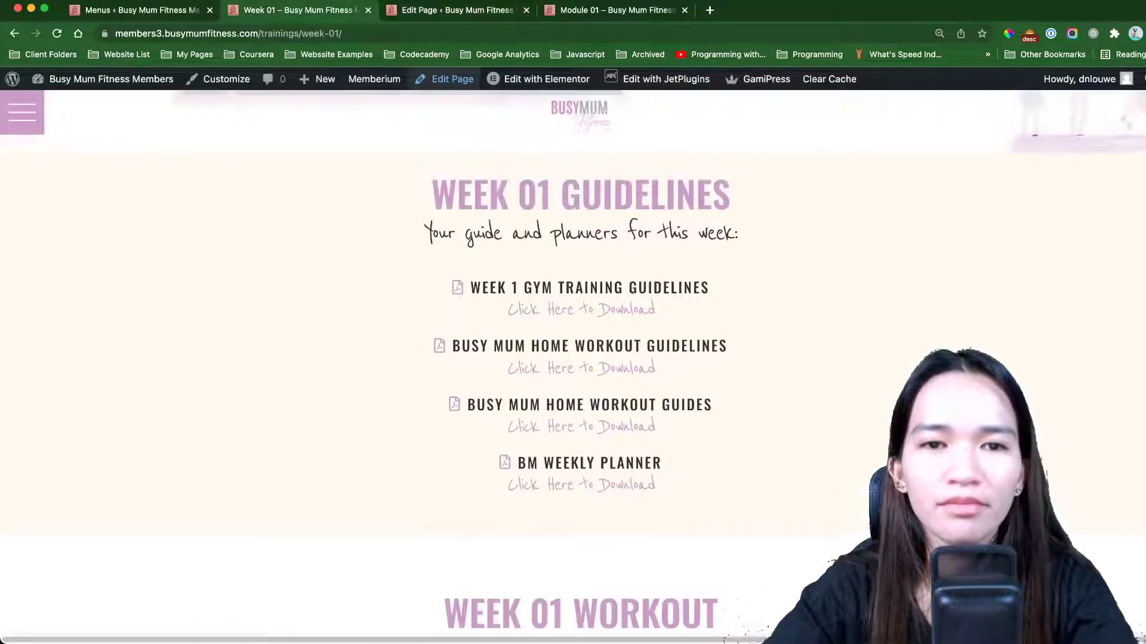
pyautogui.hotkey('ctrl', 'Tab')
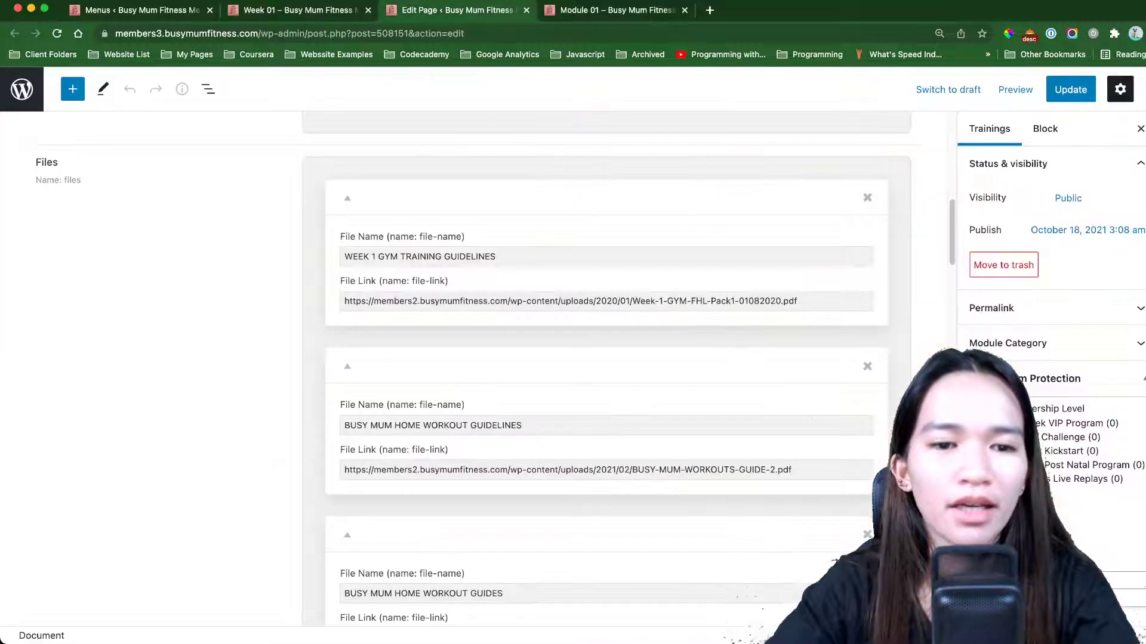
# Step: Examine the exercise name and Vimeo entries of the Week 01 training, along with its Memberium Protection and redirect settings
pyautogui.scroll(-5, 605, 370)
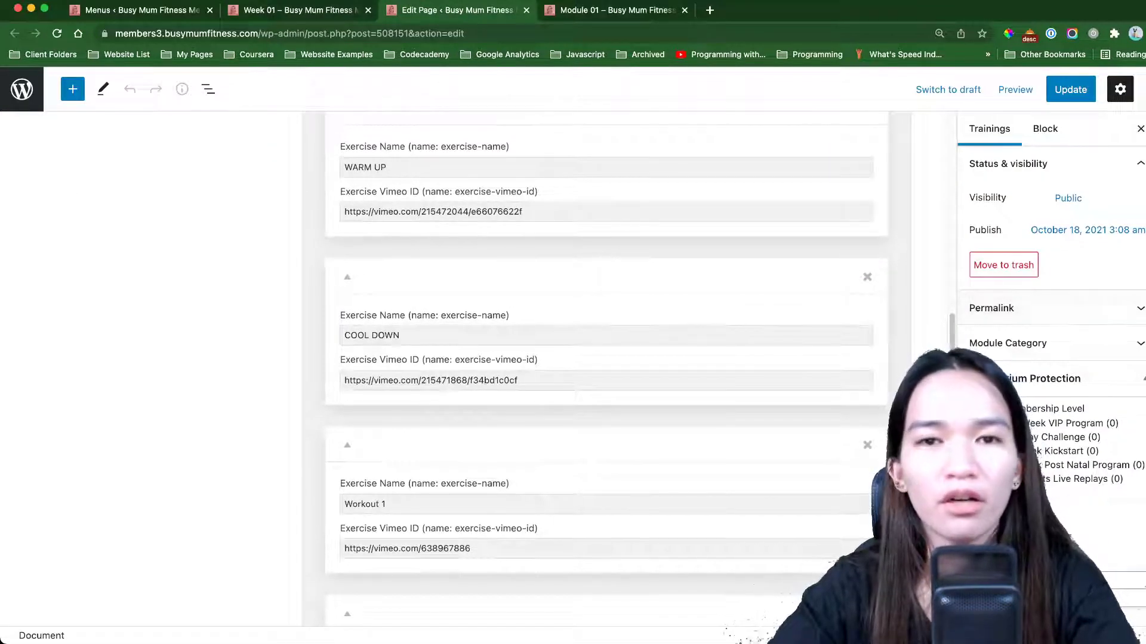
pyautogui.scroll(-3, 1050, 328)
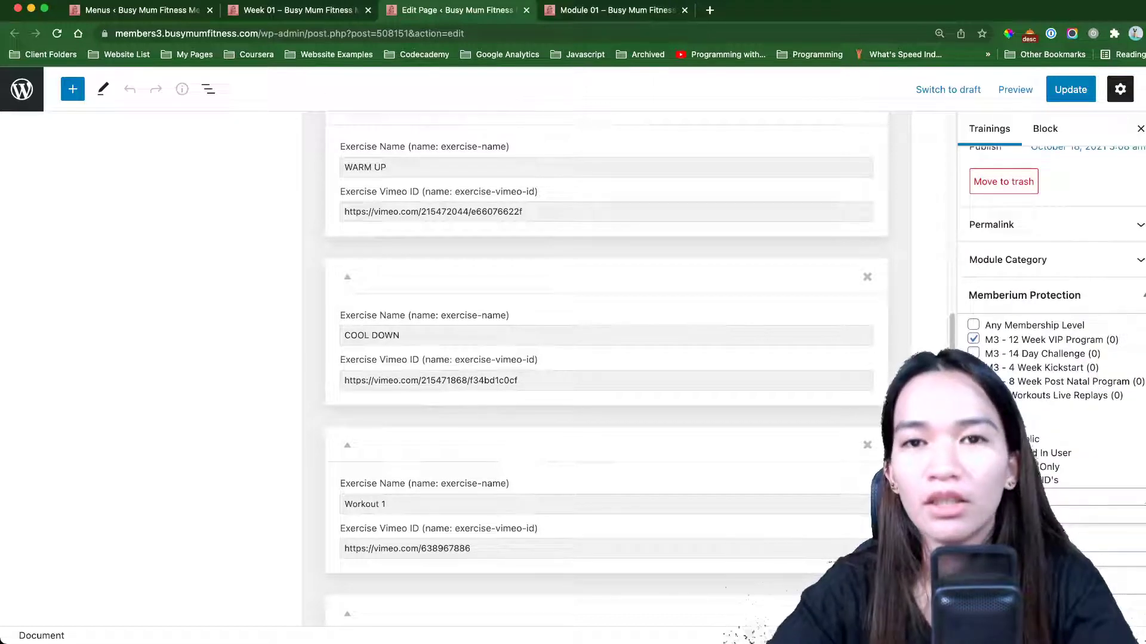
pyautogui.scroll(-3, 1050, 329)
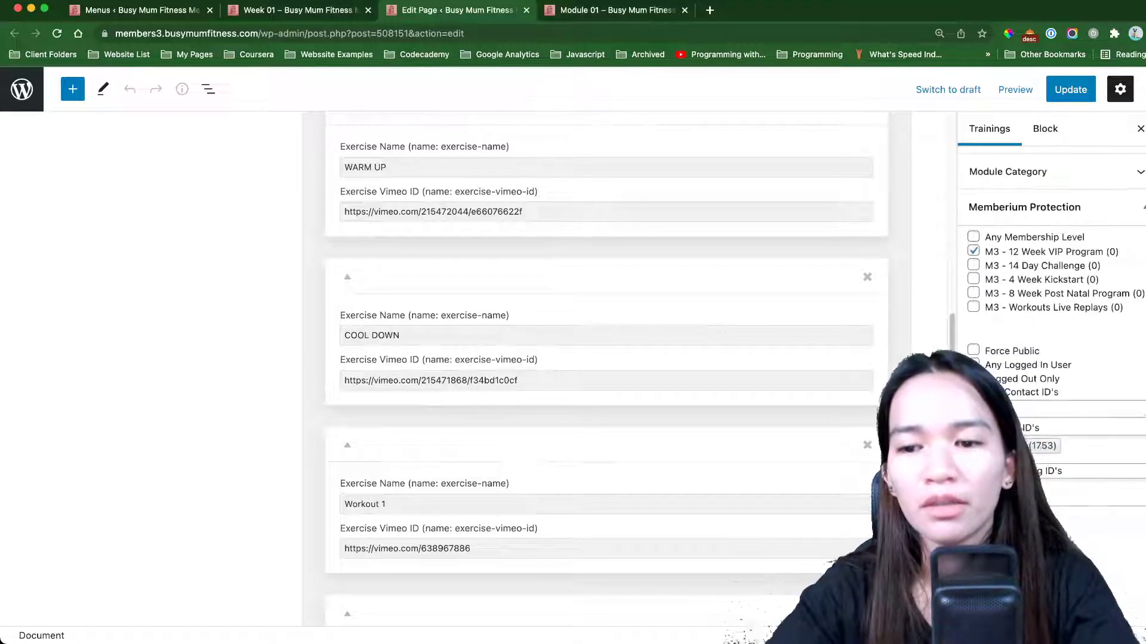
pyautogui.scroll(-5, 1050, 329)
pyautogui.scroll(-4, 1050, 329)
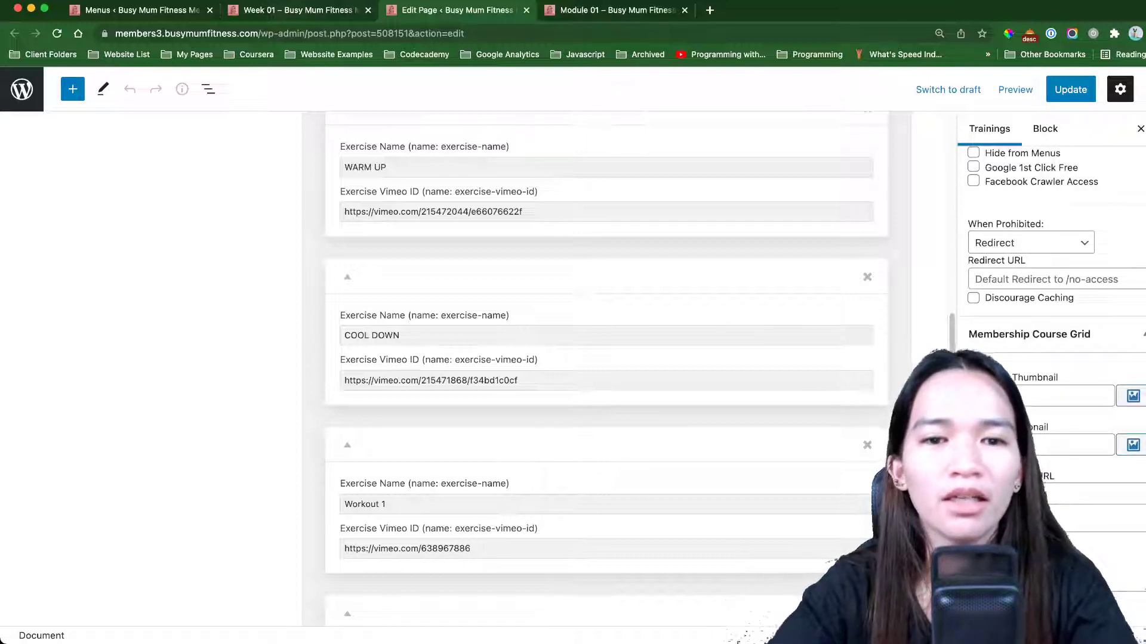
# Step: Review the live Week 01 page again, from the guidelines and workout videos down to the training completion button
pyautogui.click(297, 10)
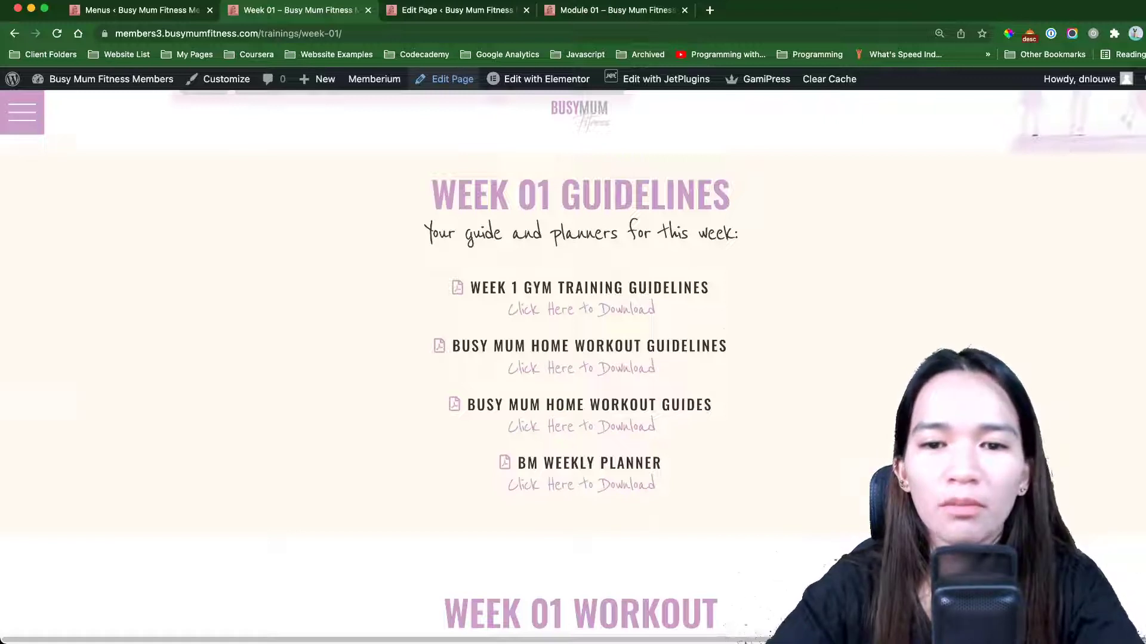
pyautogui.scroll(-6, 573, 358)
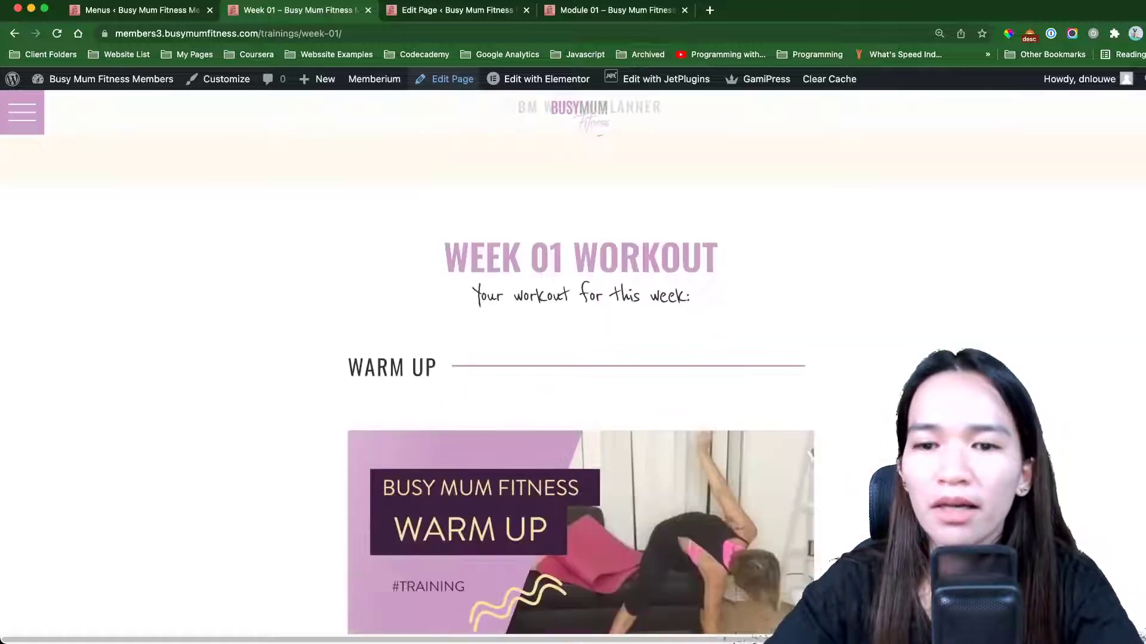
pyautogui.scroll(6, 572, 358)
pyautogui.scroll(-5, 573, 358)
pyautogui.scroll(5, 572, 358)
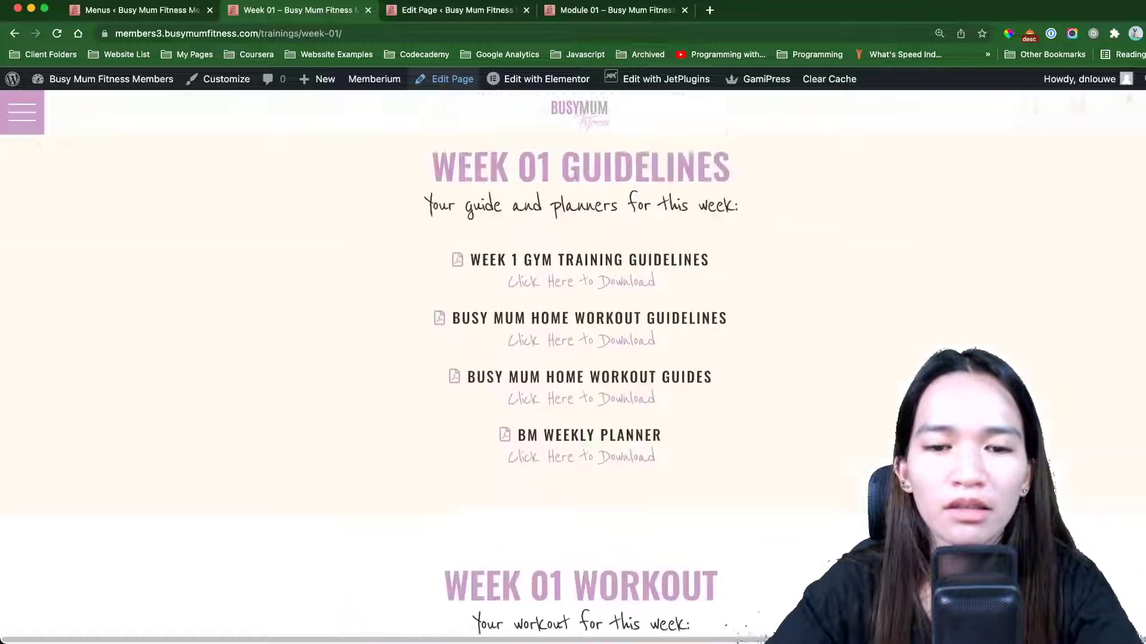
pyautogui.scroll(-1, 573, 358)
pyautogui.scroll(-8, 573, 358)
pyautogui.scroll(17, 572, 358)
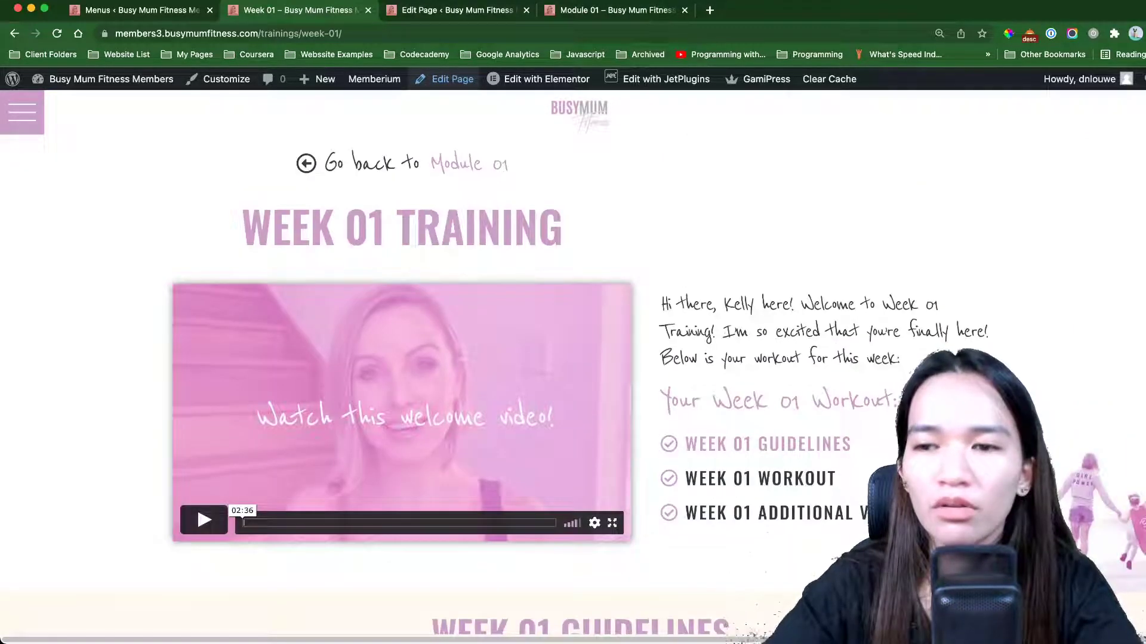
pyautogui.scroll(-20, 573, 358)
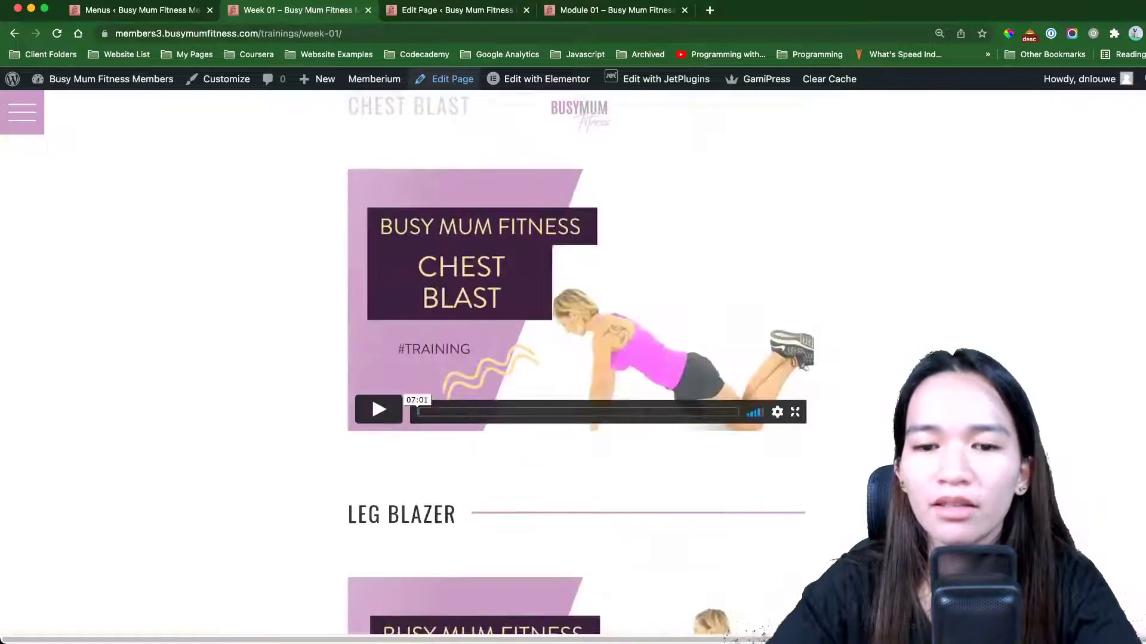
pyautogui.scroll(-20, 572, 358)
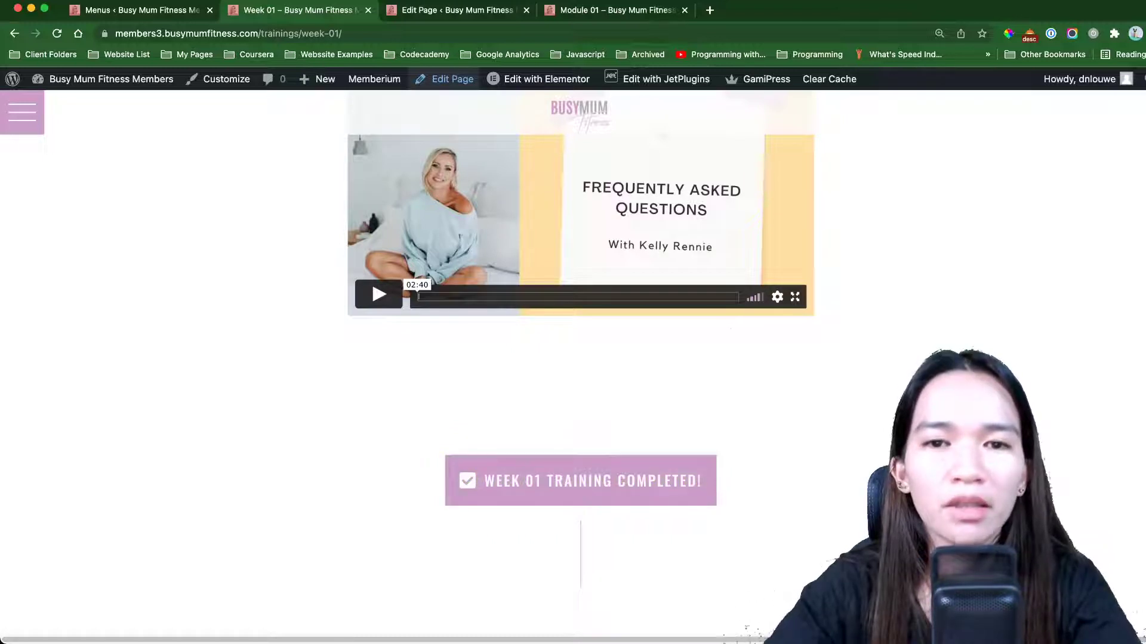
# Step: Review the weekly content cards and their completion checkboxes on the live Module 01 page
pyautogui.click(604, 10)
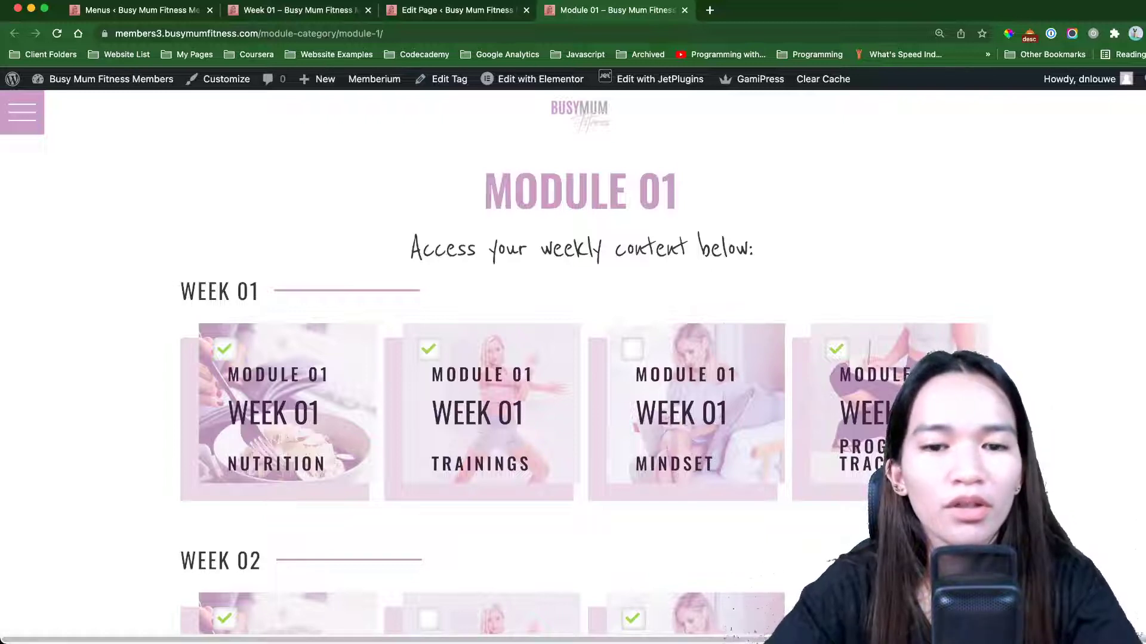
pyautogui.scroll(-1, 576, 399)
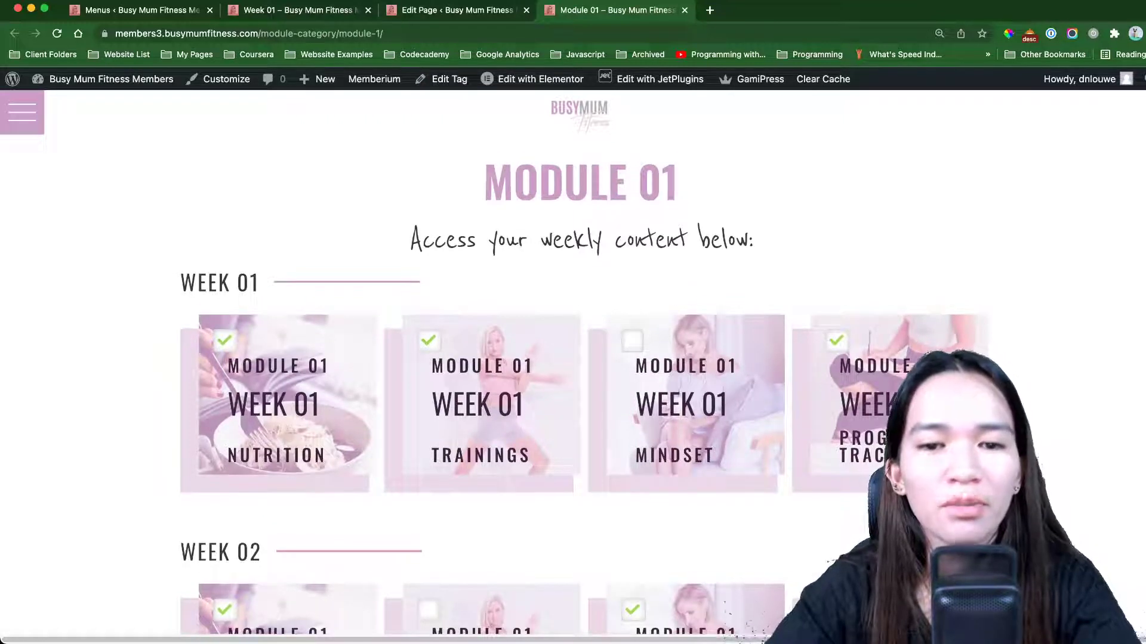
pyautogui.scroll(-1, 583, 392)
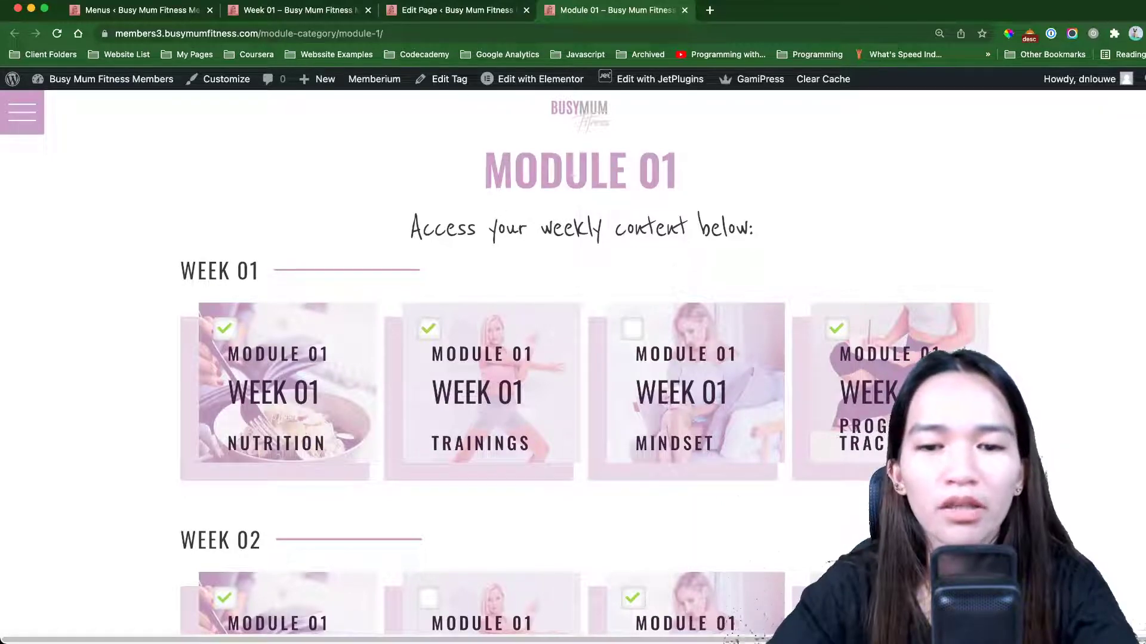
pyautogui.scroll(-1, 573, 358)
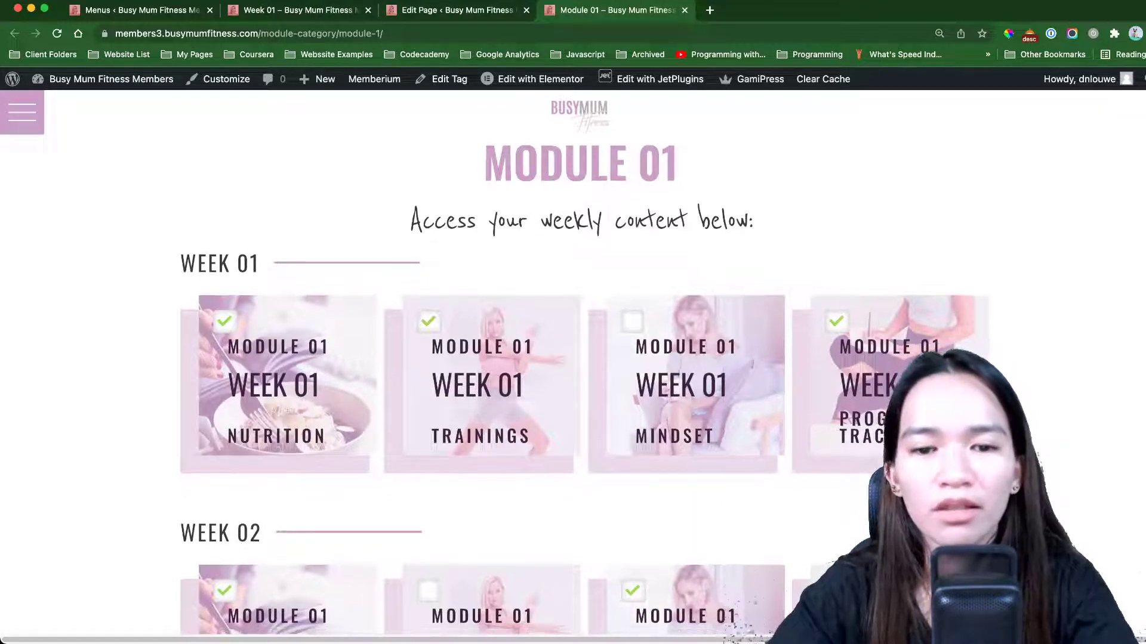
pyautogui.scroll(-1, 573, 358)
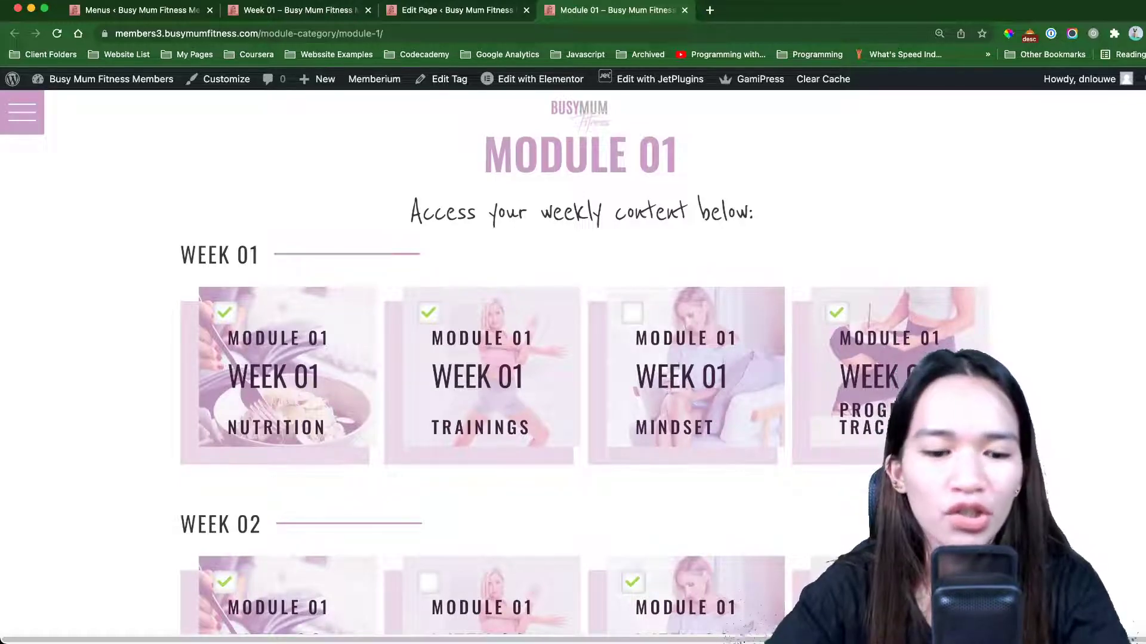
# Step: Search Google for "data stores jetengine" in a new browser tab
pyautogui.press('super+t')
pyautogui.write('d')
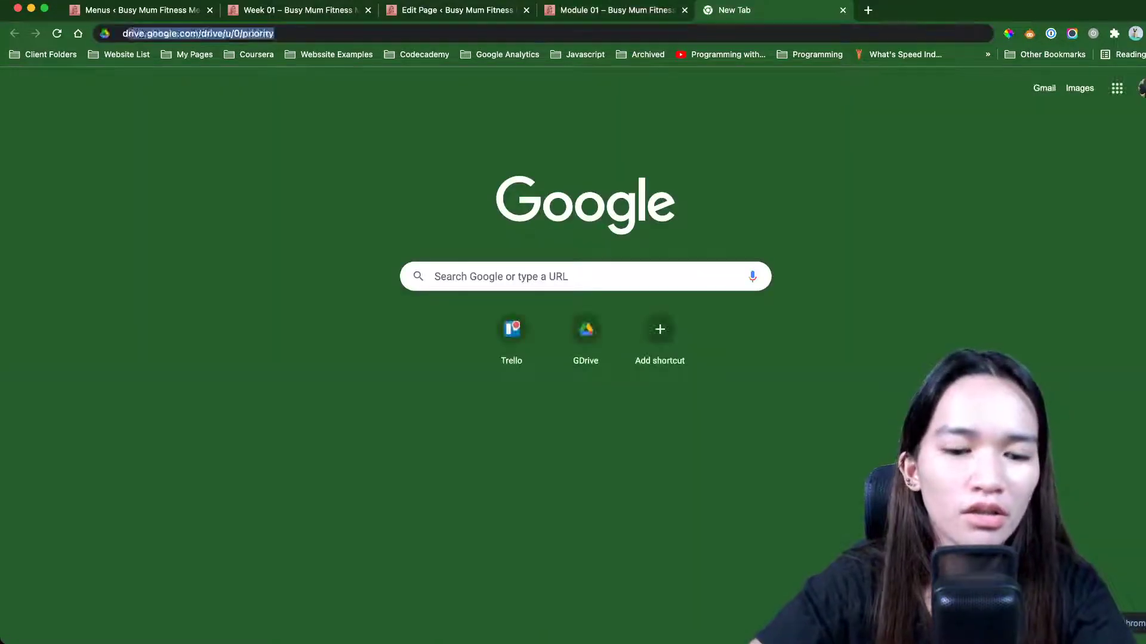
pyautogui.write('ata sto')
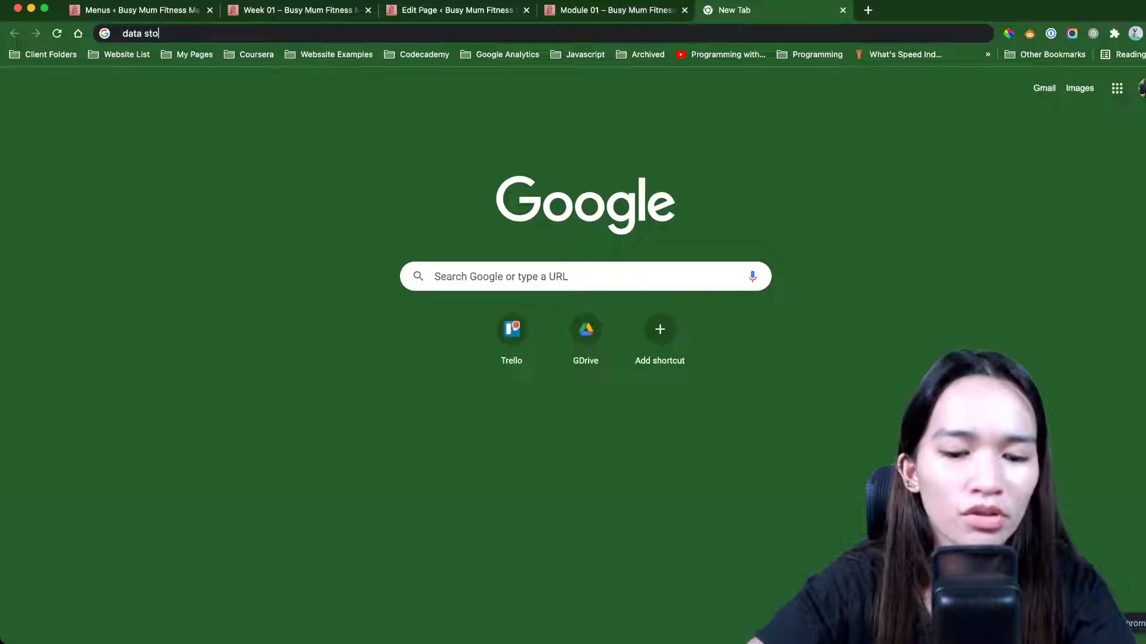
pyautogui.write('res je')
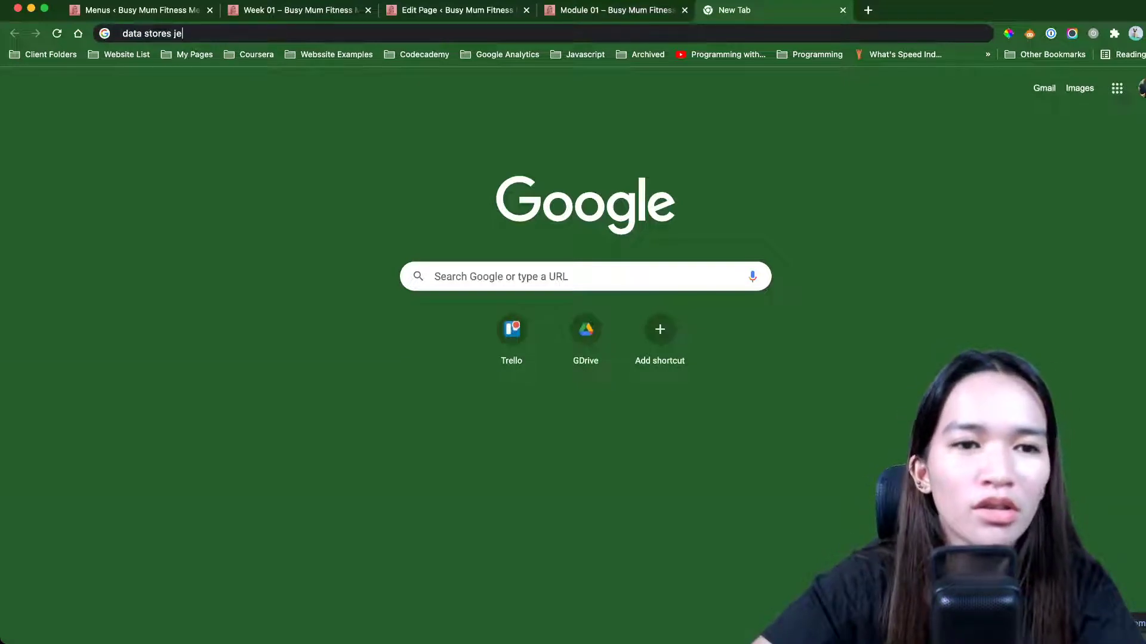
pyautogui.write('tengine')
pyautogui.press('Return')
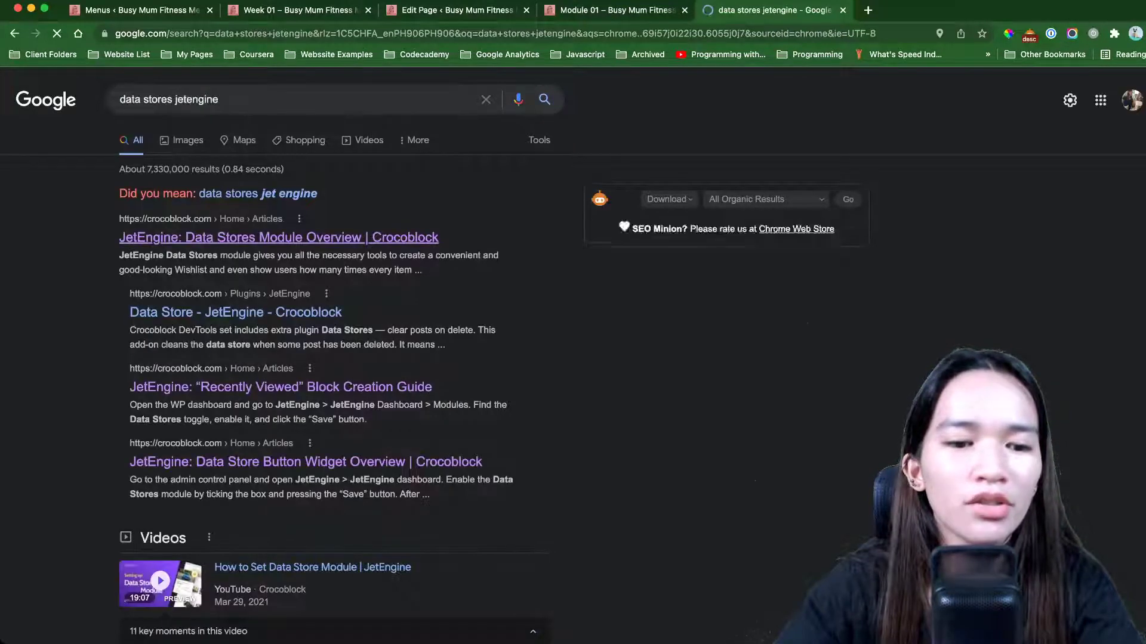
# Step: Look through the search results and open Crocoblock's "JetEngine: Data Stores Module Overview" article
pyautogui.scroll(-1, 335, 358)
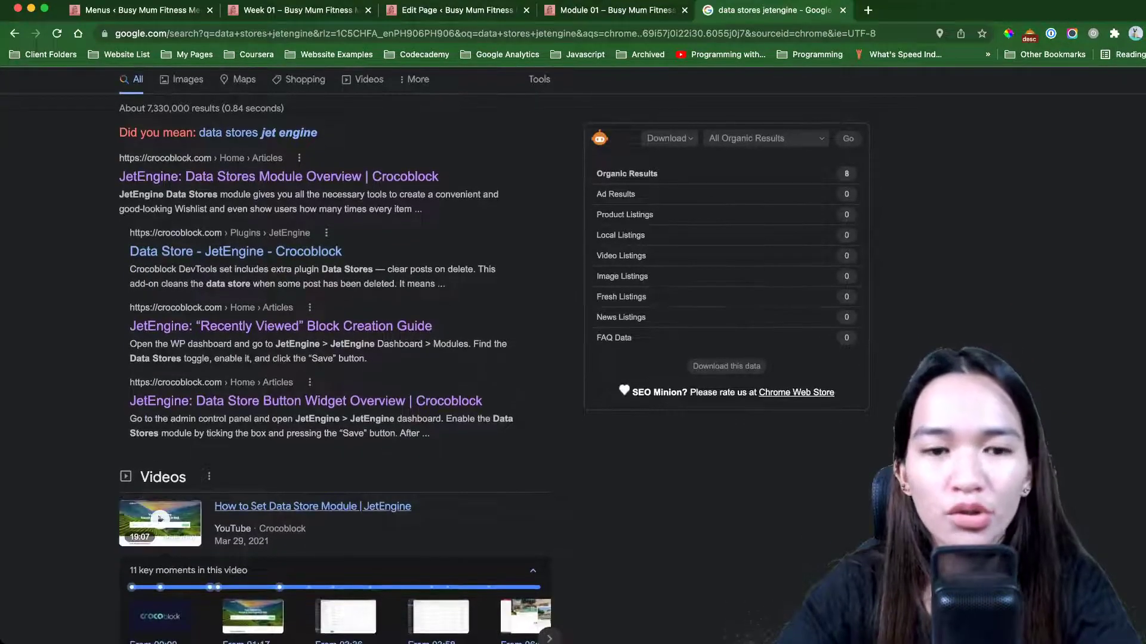
pyautogui.scroll(-4, 573, 358)
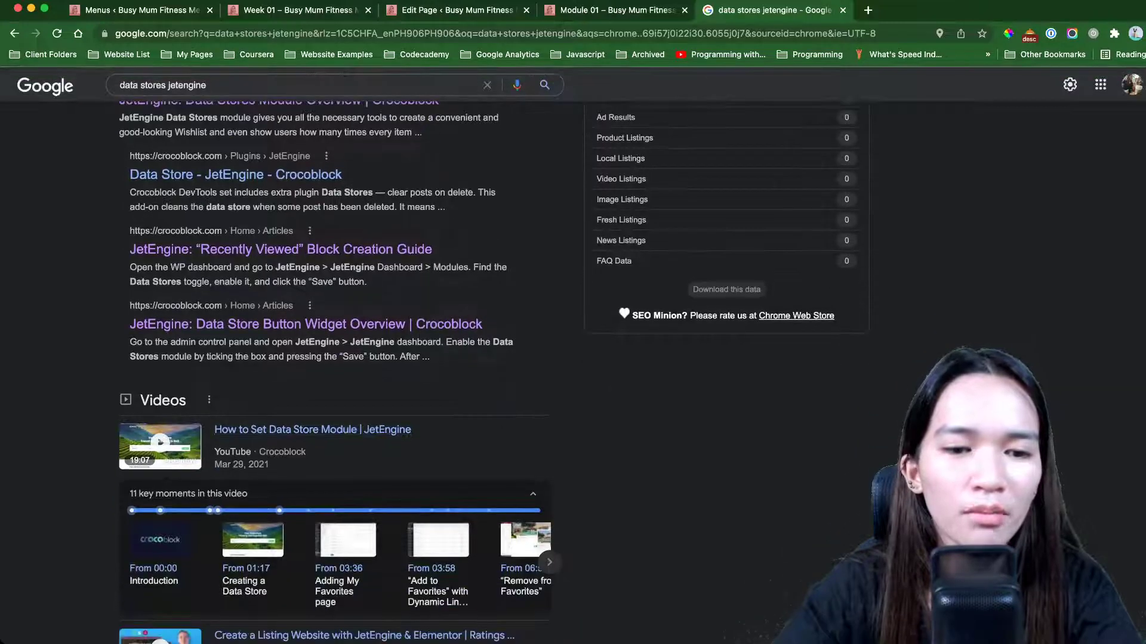
pyautogui.scroll(-3, 310, 388)
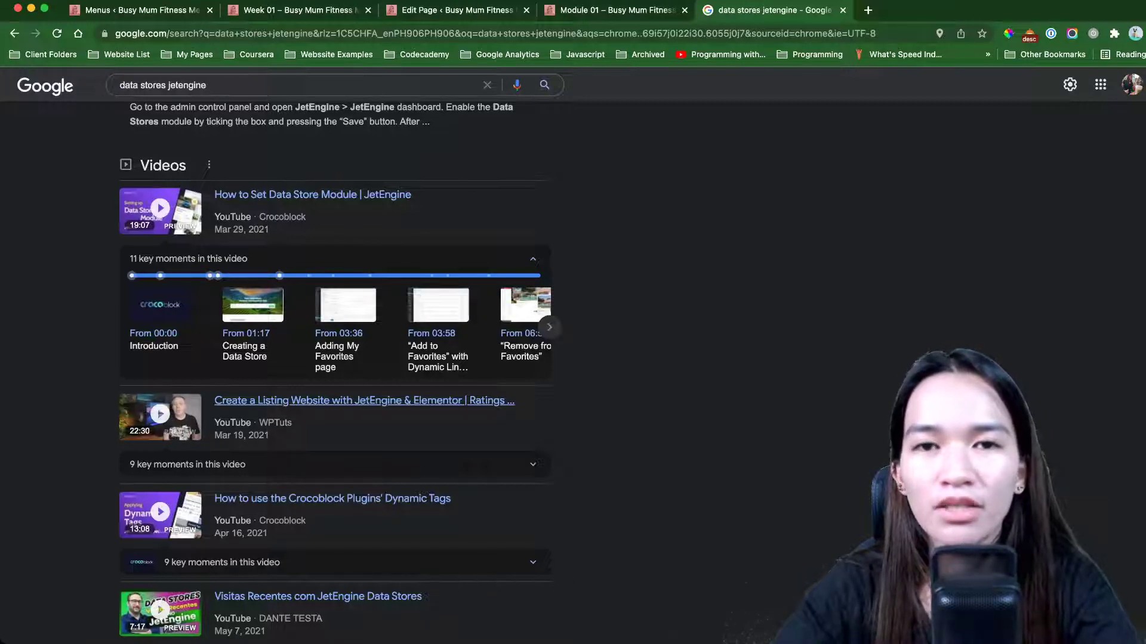
pyautogui.scroll(6, 334, 370)
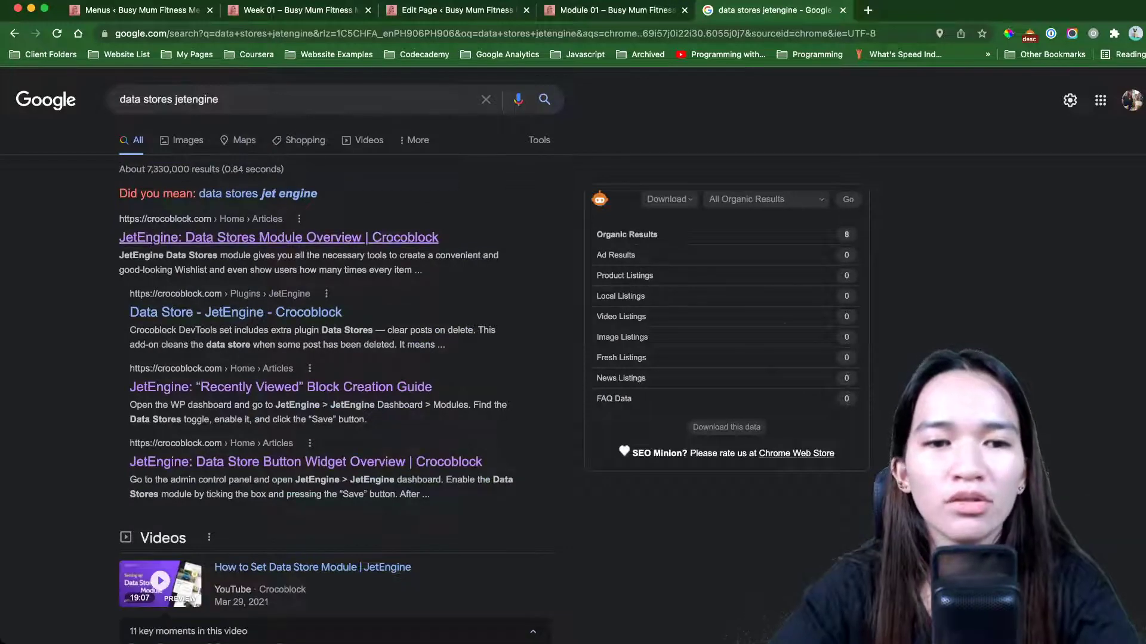
pyautogui.click(278, 238)
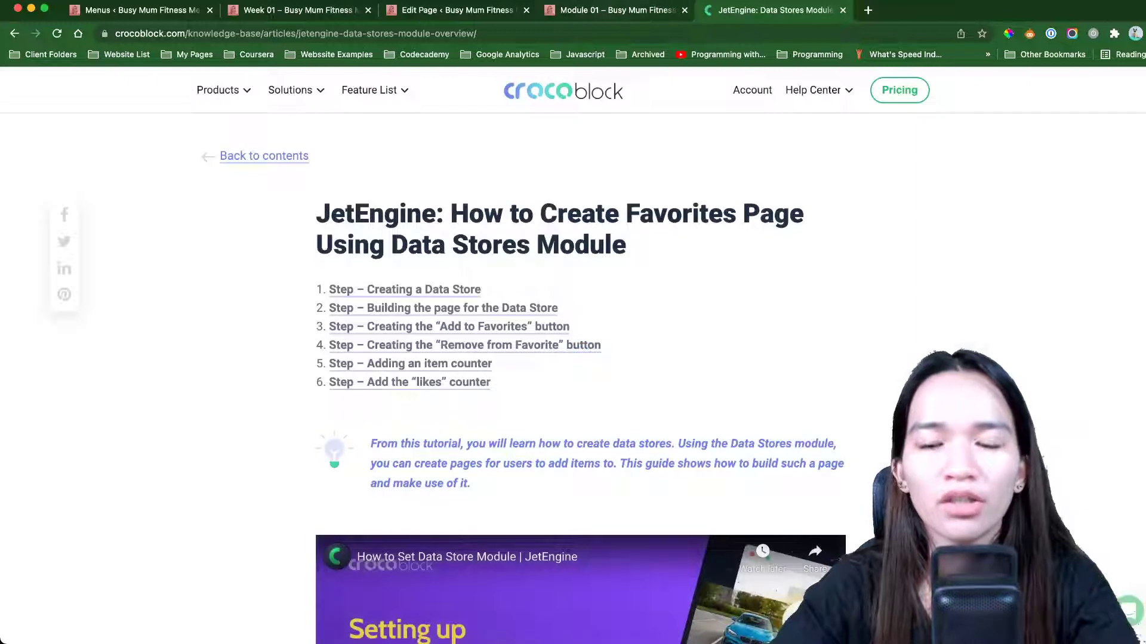
# Step: Review the live Week 01 page from the additional videos back up through the workouts to the welcome video
pyautogui.hotkey('ctrl', 'shift', 'Tab')
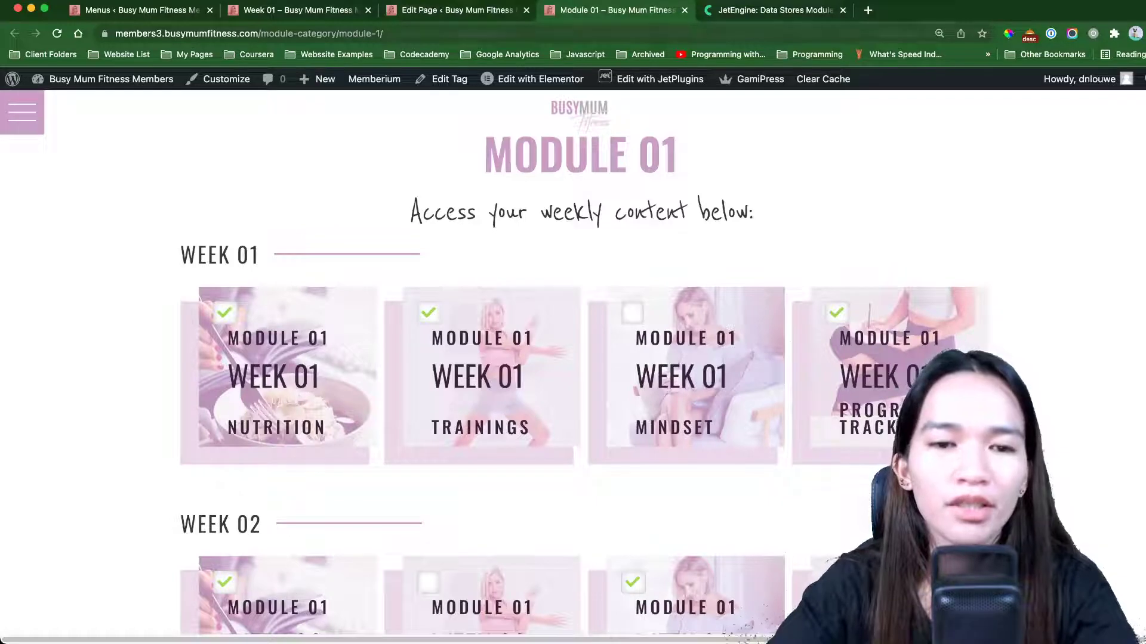
pyautogui.hotkey('ctrl', 'shift', 'Tab')
pyautogui.scroll(-1, 606, 368)
pyautogui.scroll(-20, 605, 358)
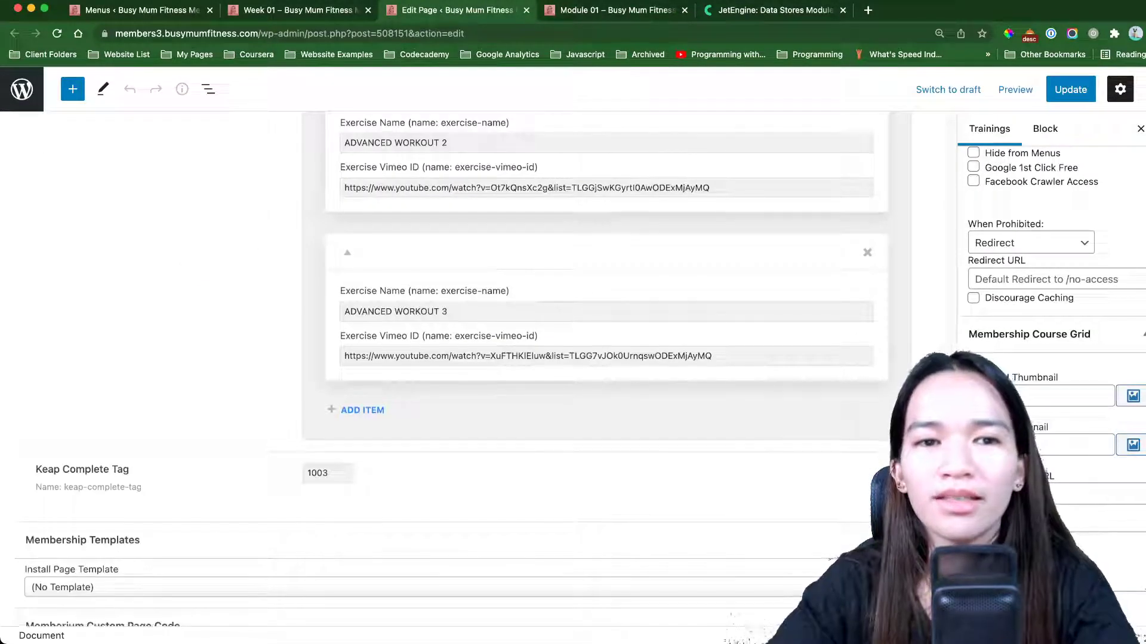
pyautogui.hotkey('ctrl', 'shift', 'Tab')
pyautogui.scroll(8, 579, 358)
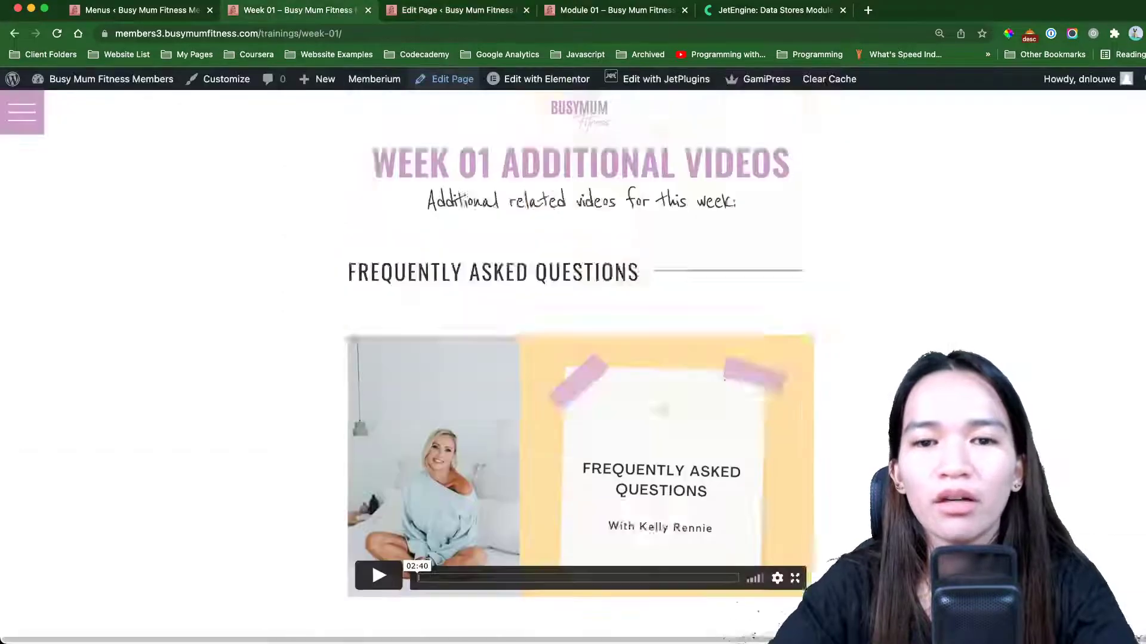
pyautogui.scroll(4, 579, 358)
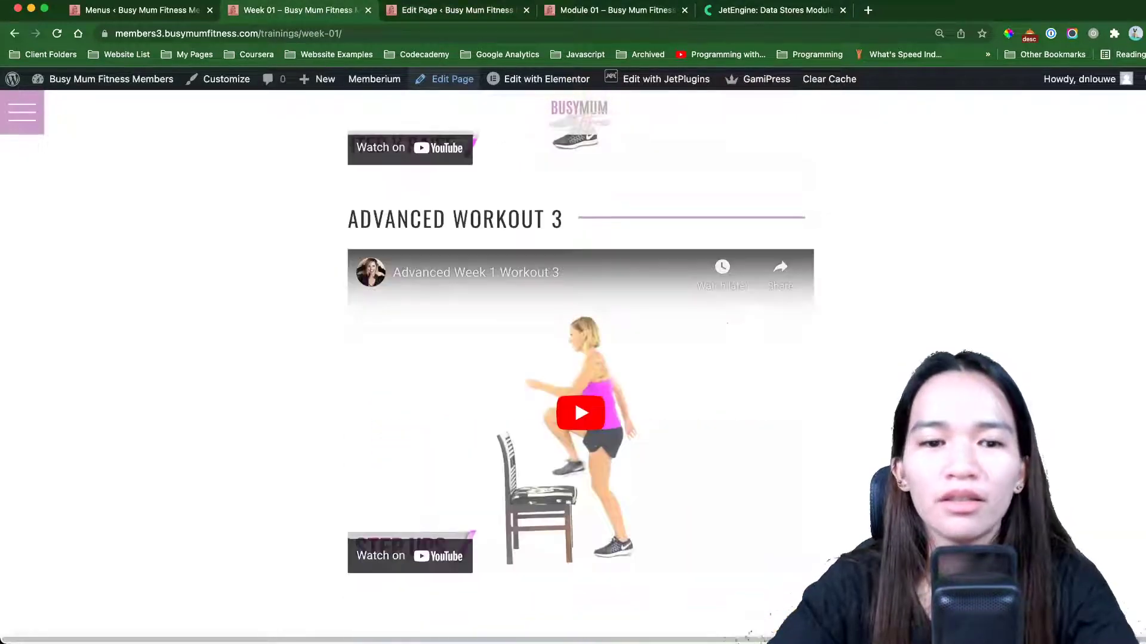
pyautogui.scroll(20, 579, 358)
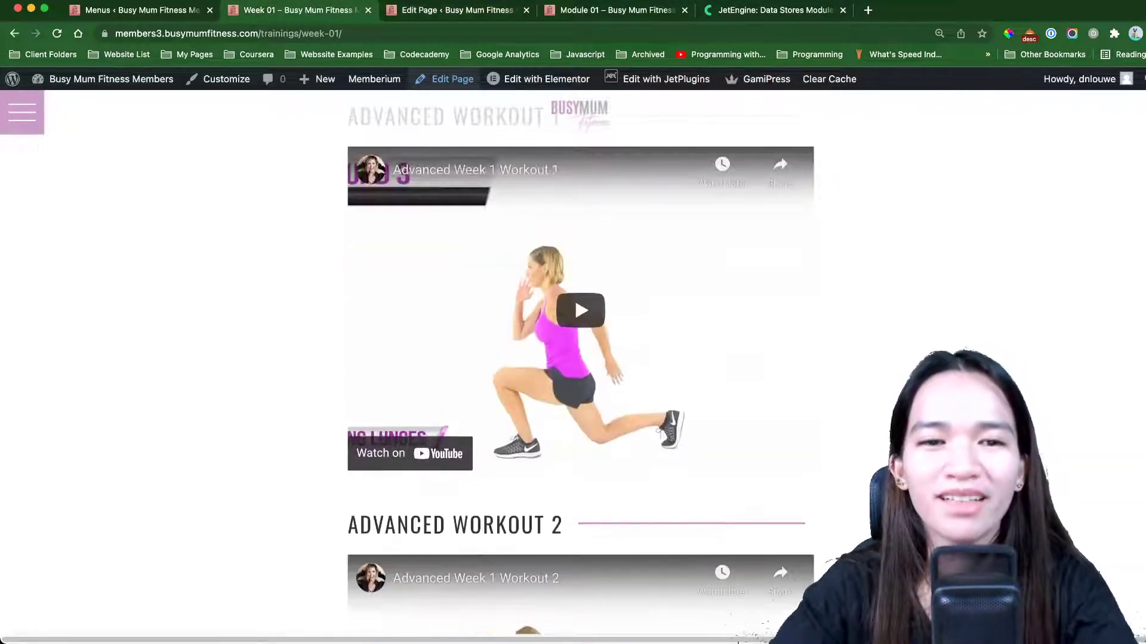
pyautogui.scroll(7, 579, 358)
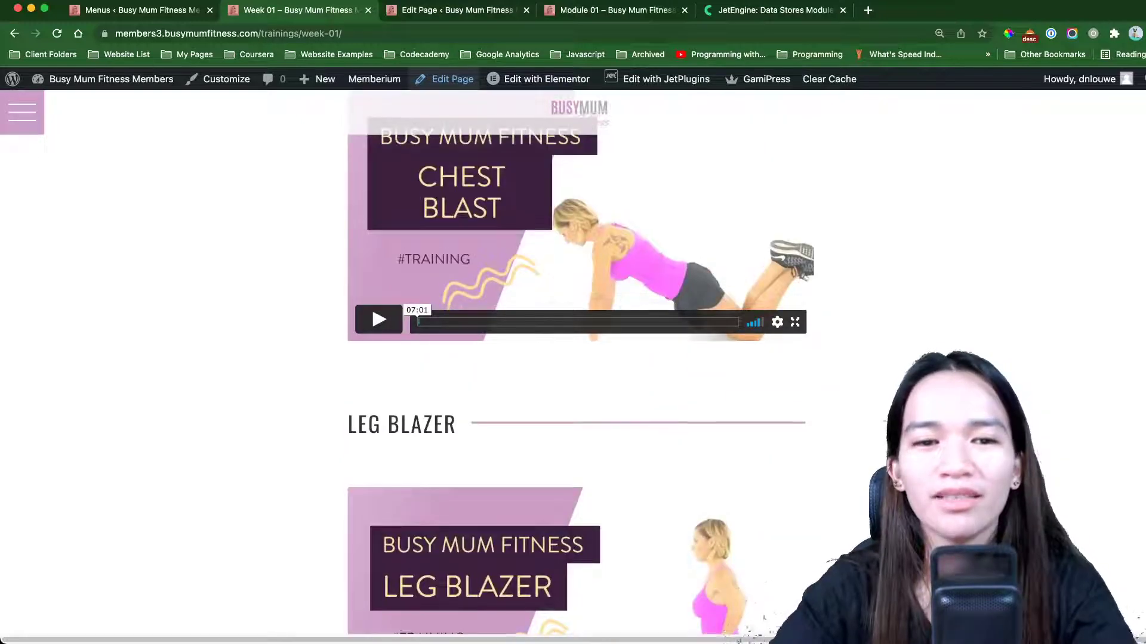
pyautogui.scroll(6, 579, 358)
pyautogui.scroll(17, 579, 358)
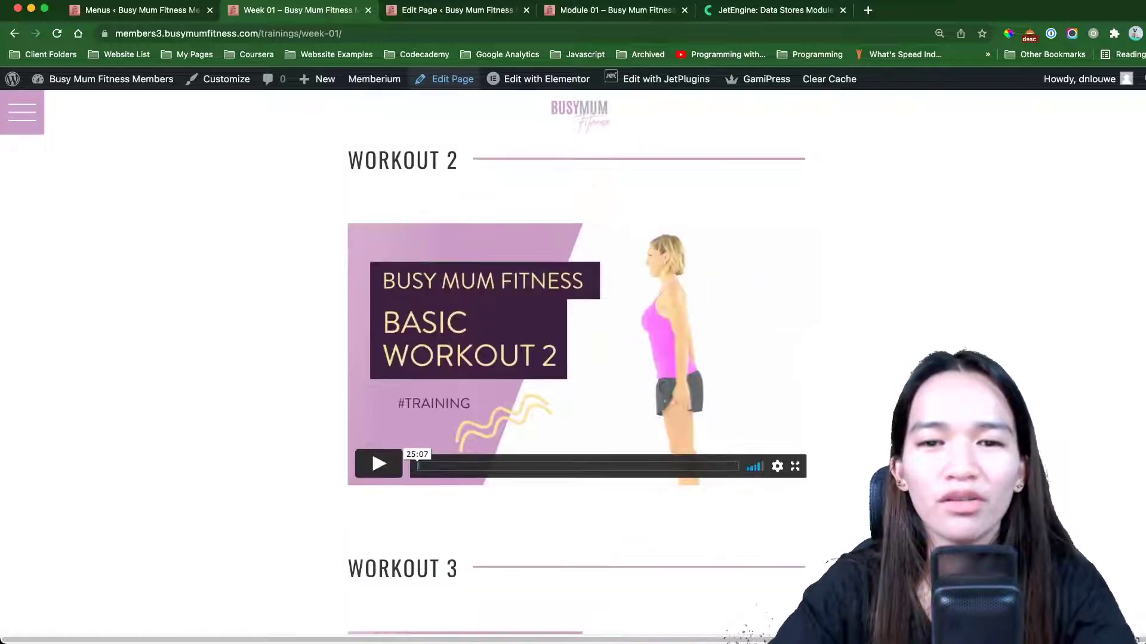
pyautogui.scroll(15, 579, 358)
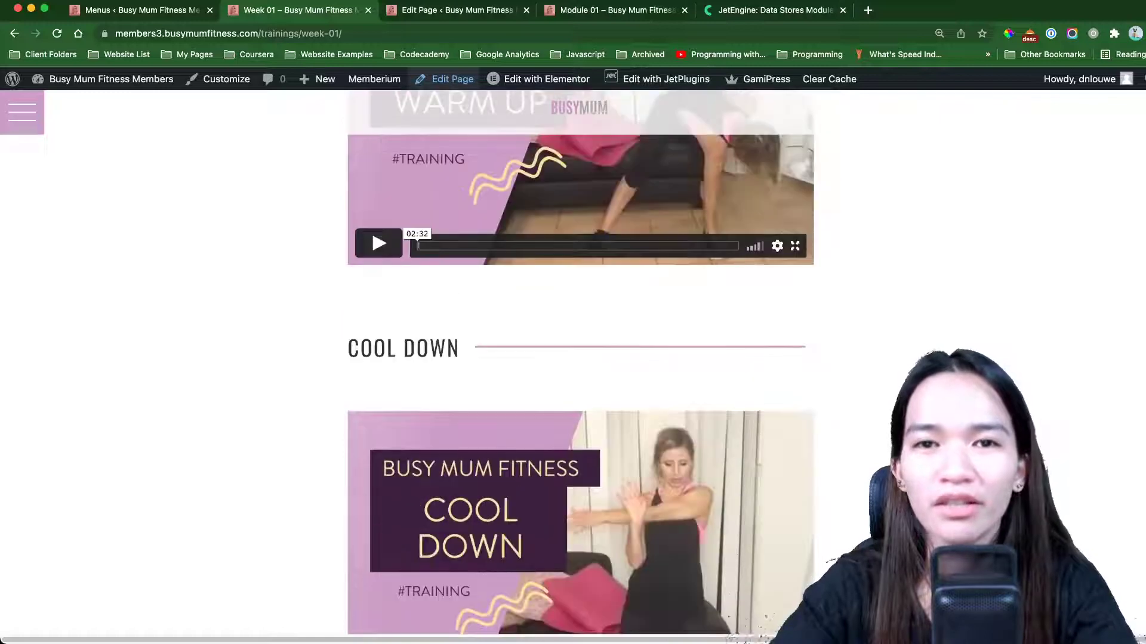
pyautogui.scroll(18, 579, 358)
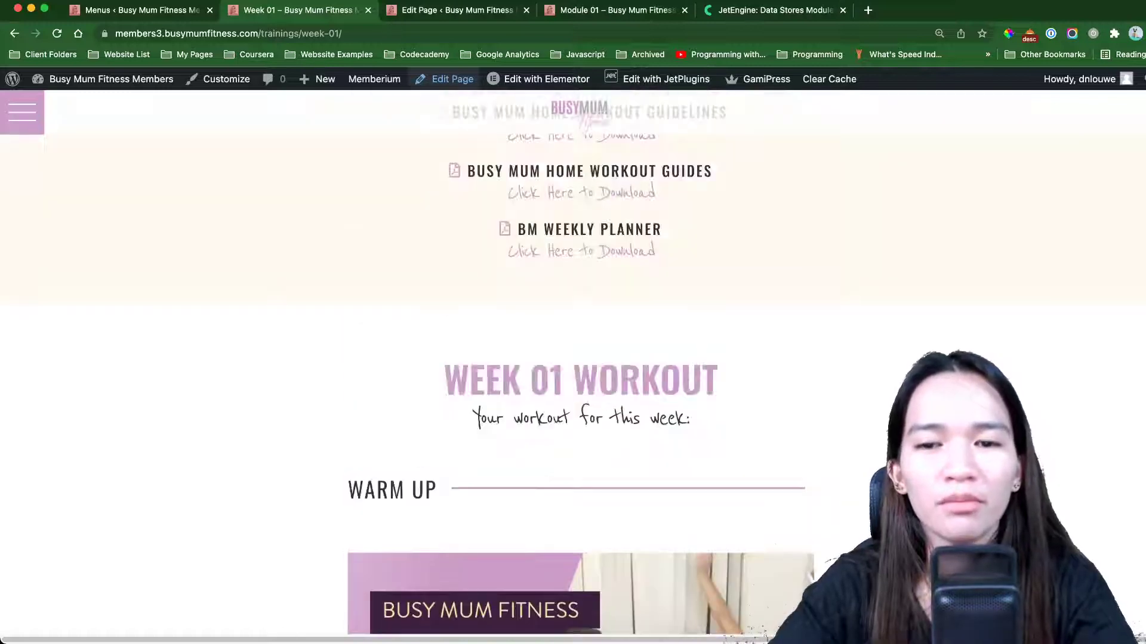
pyautogui.scroll(-1, 578, 358)
pyautogui.scroll(5, 578, 358)
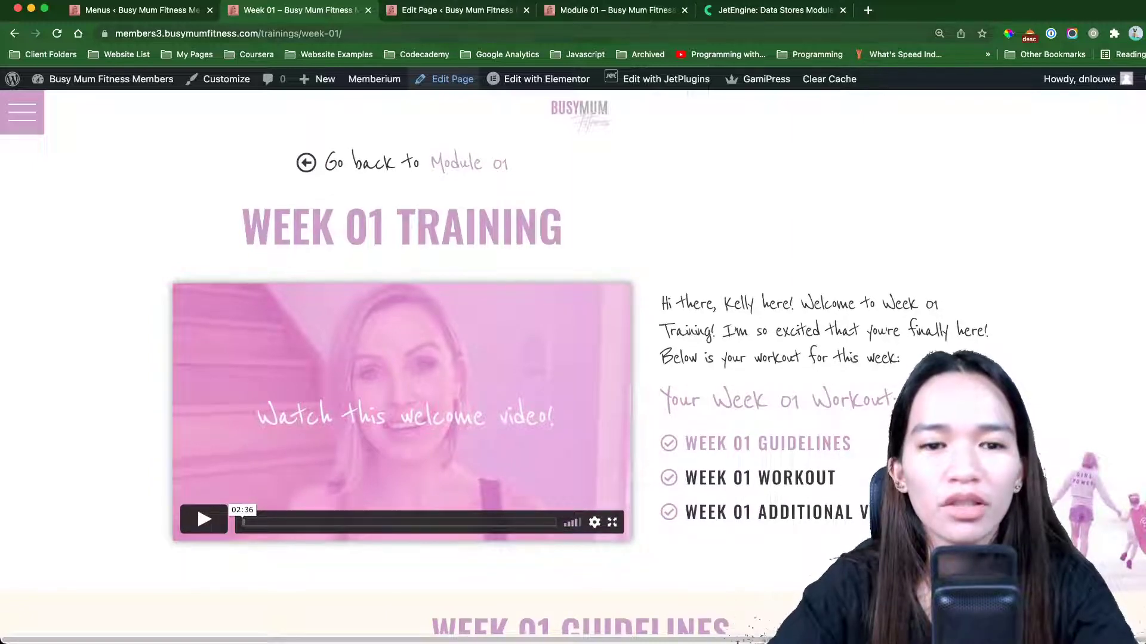
# Step: Add a blank exercise item after ADVANCED WORKOUT 3 in the Week 01 training editor
pyautogui.hotkey('ctrl', 'Tab')
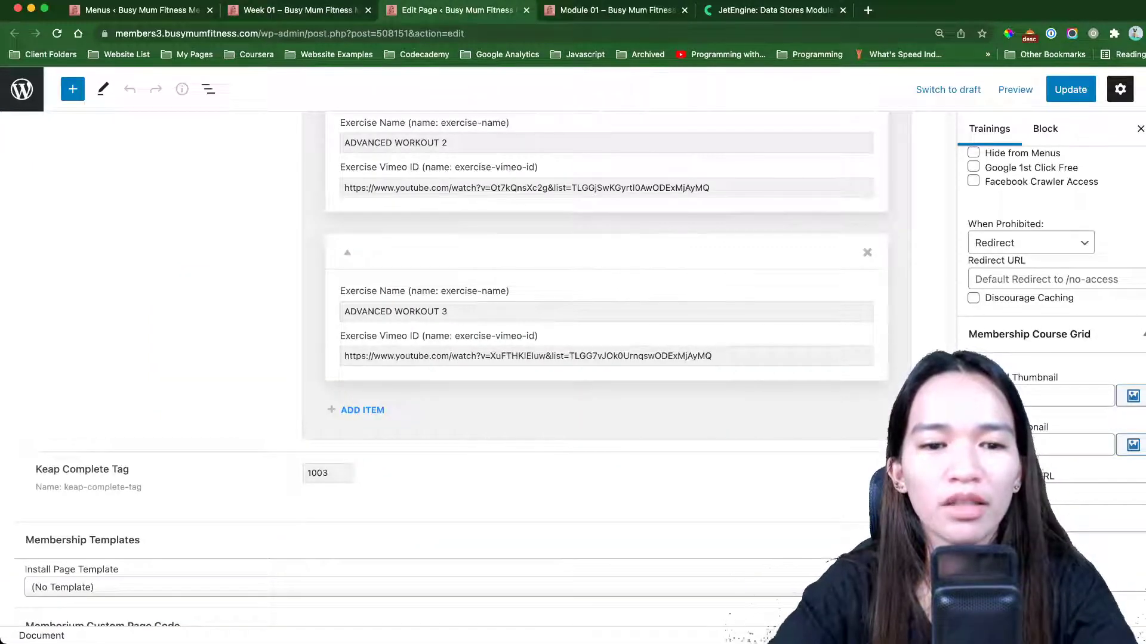
pyautogui.click(362, 410)
pyautogui.scroll(-4, 362, 410)
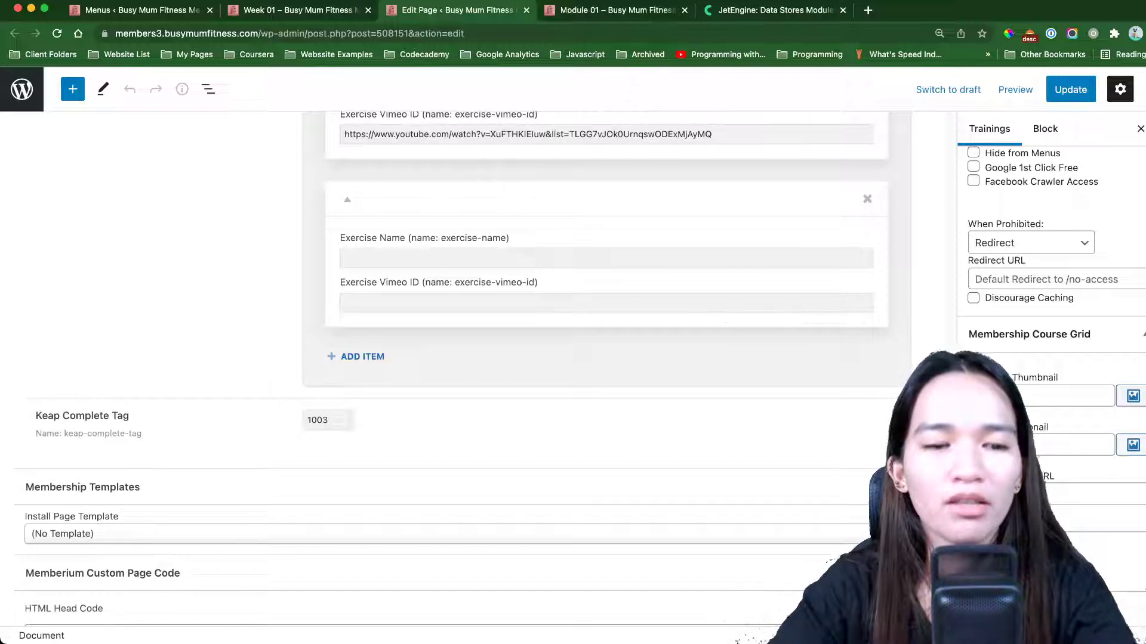
pyautogui.scroll(2, 605, 358)
pyautogui.scroll(-4, 606, 358)
pyautogui.scroll(10, 605, 358)
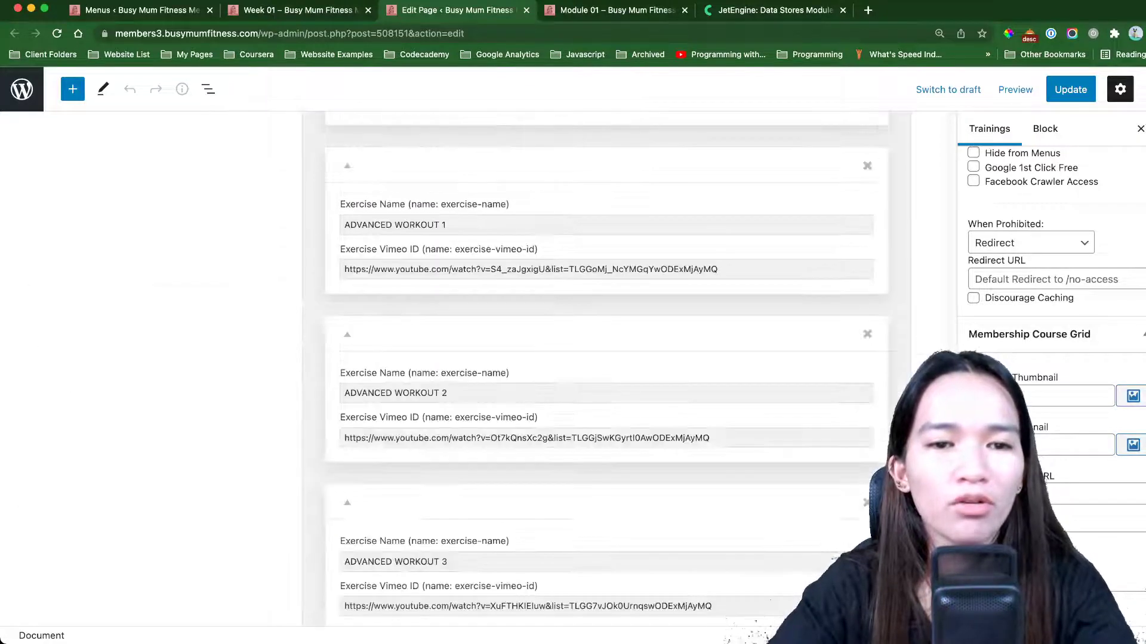
# Step: Review the training's video, file and exercise fields in the editor, and remove the blank exercise item
pyautogui.scroll(15, 605, 358)
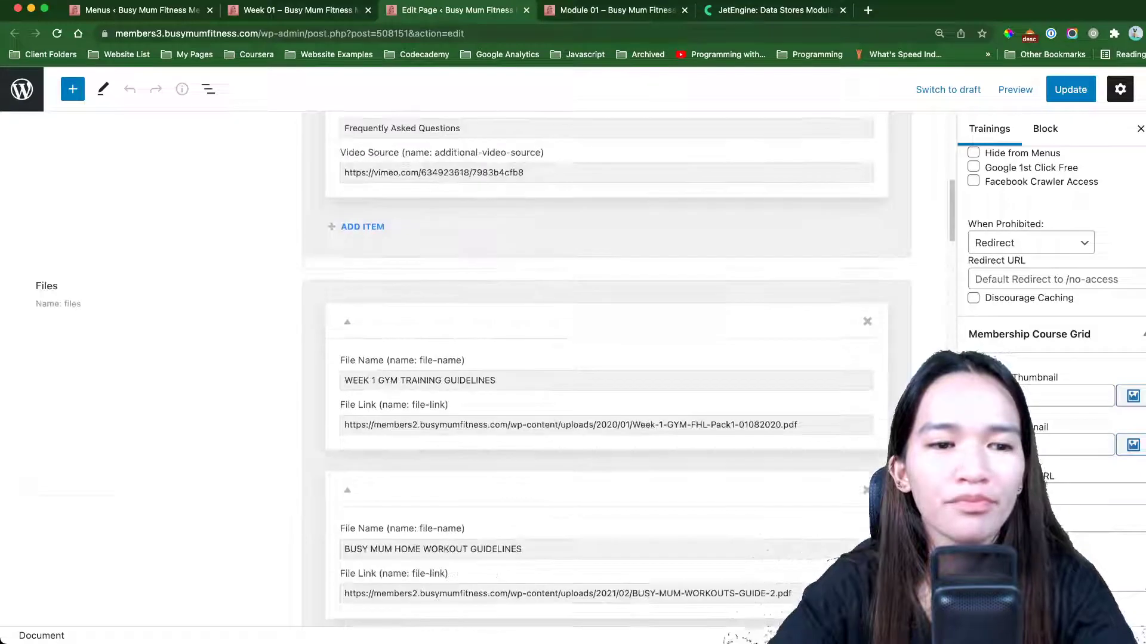
pyautogui.scroll(7, 605, 358)
pyautogui.scroll(-3, 605, 358)
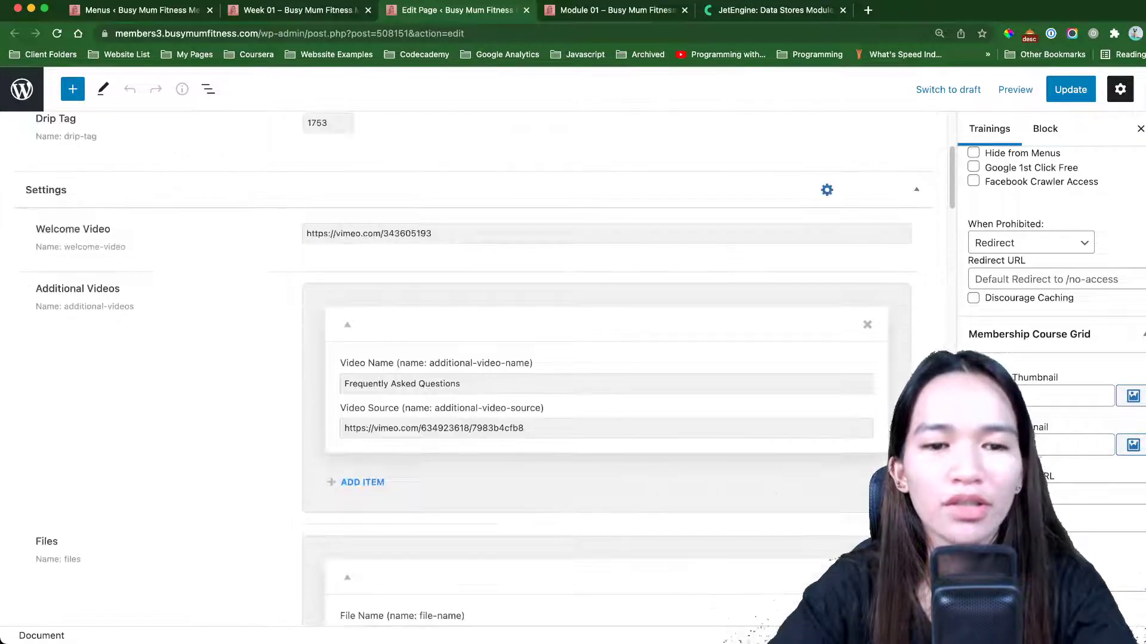
pyautogui.scroll(-15, 605, 358)
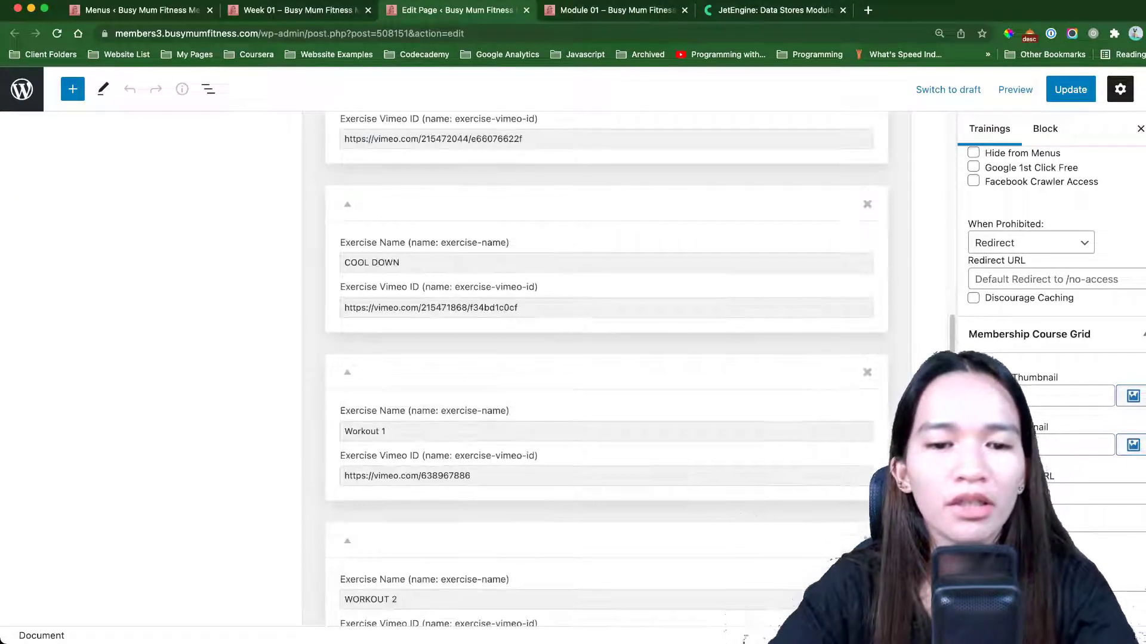
pyautogui.scroll(-20, 606, 358)
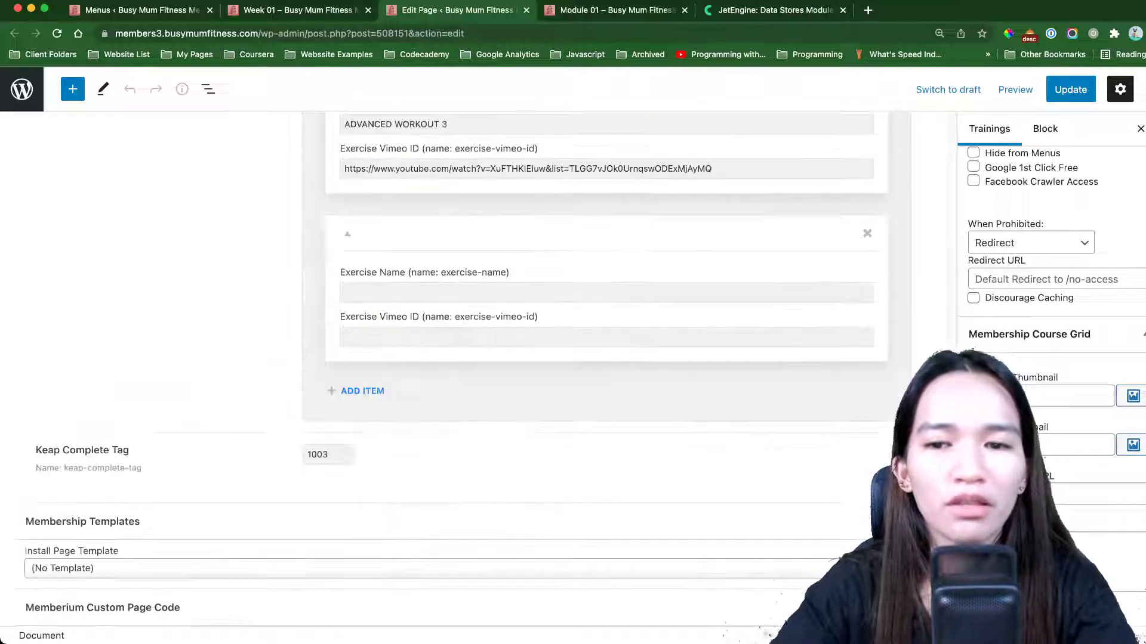
pyautogui.click(867, 228)
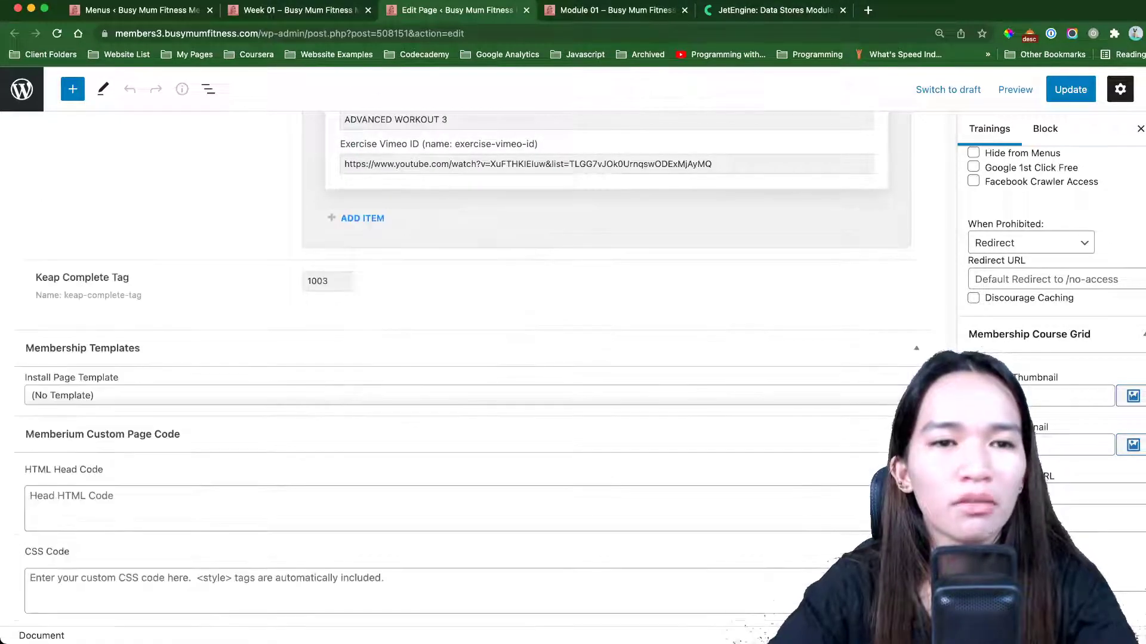
# Step: Open the Trainings – Single post template in Elementor from the live Week 01 page
pyautogui.hotkey('ctrl', 'shift', 'Tab')
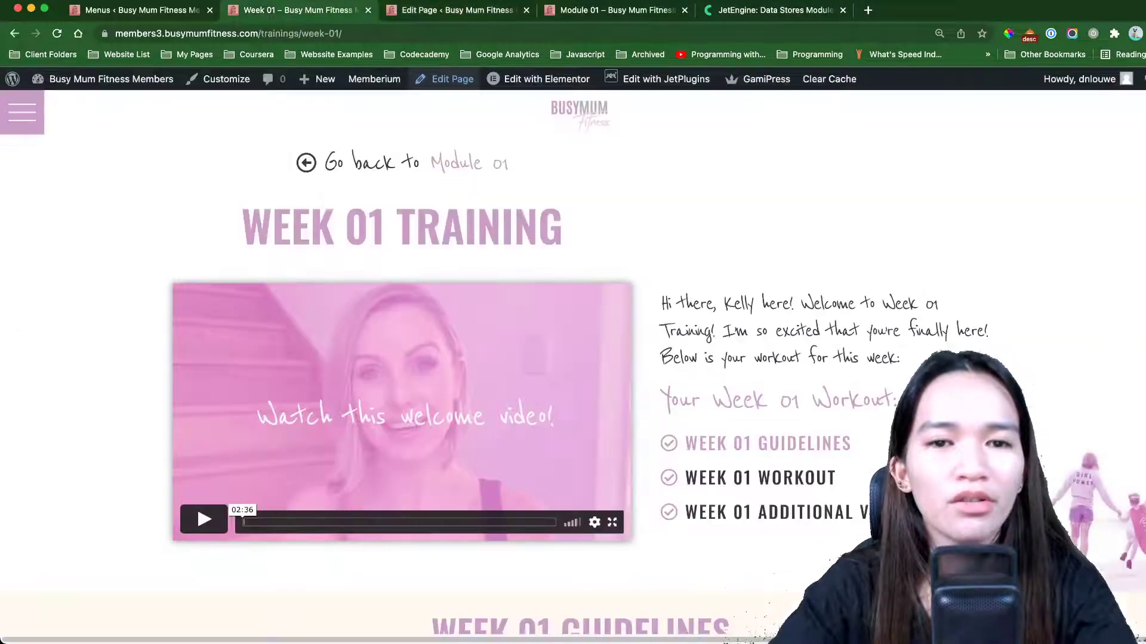
pyautogui.moveTo(541, 79)
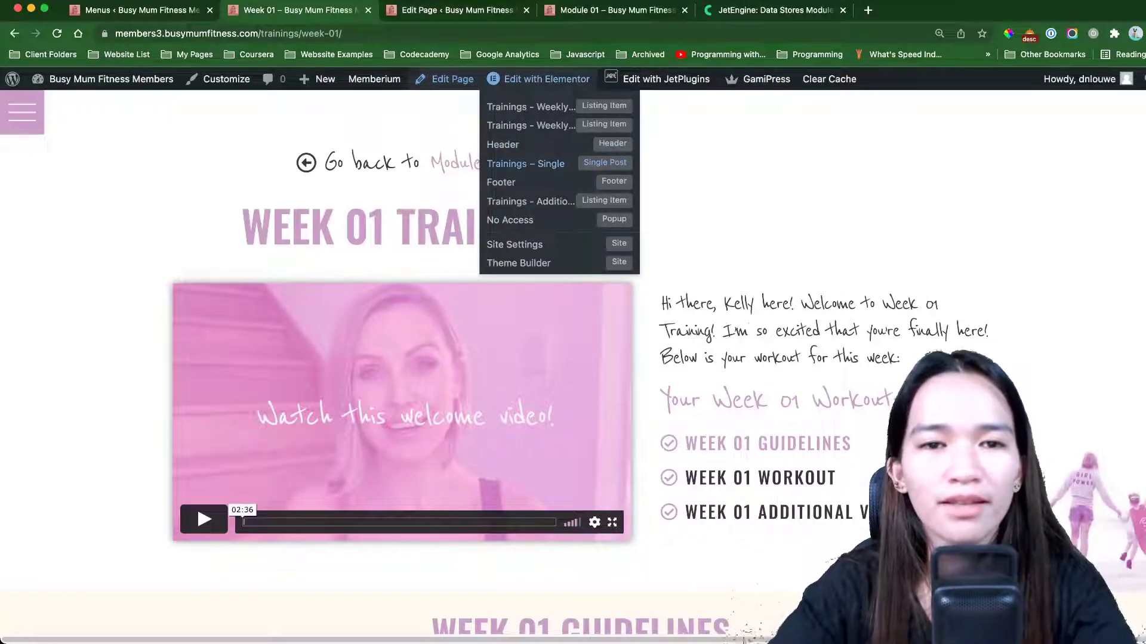
pyautogui.click(525, 163)
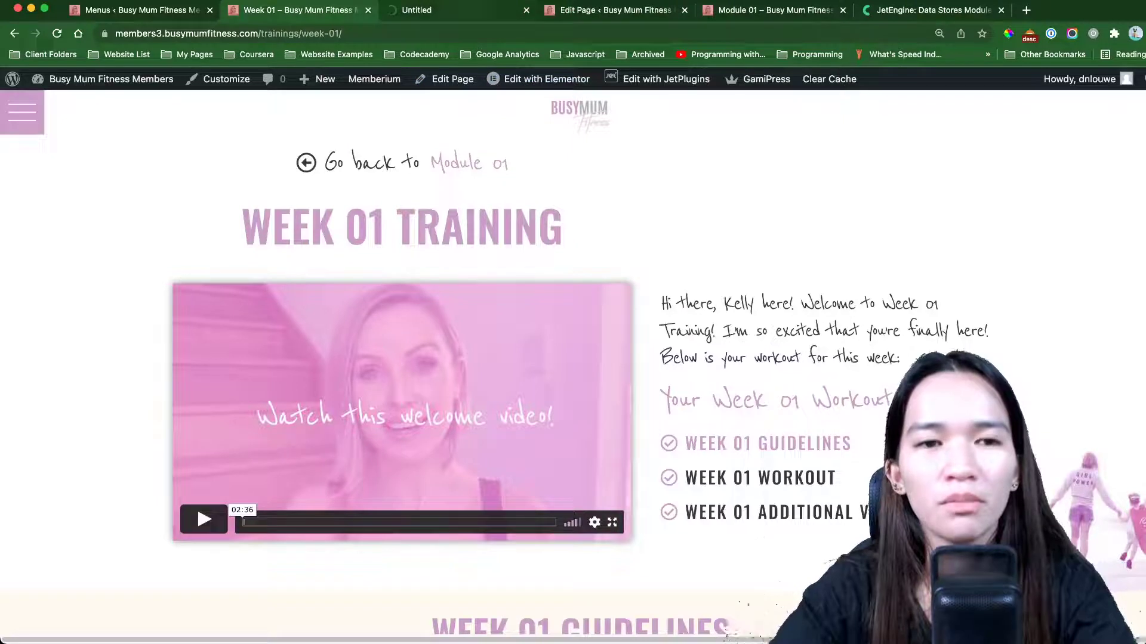
# Step: Open JetEngine's custom post types list in the WordPress admin
pyautogui.click(447, 10)
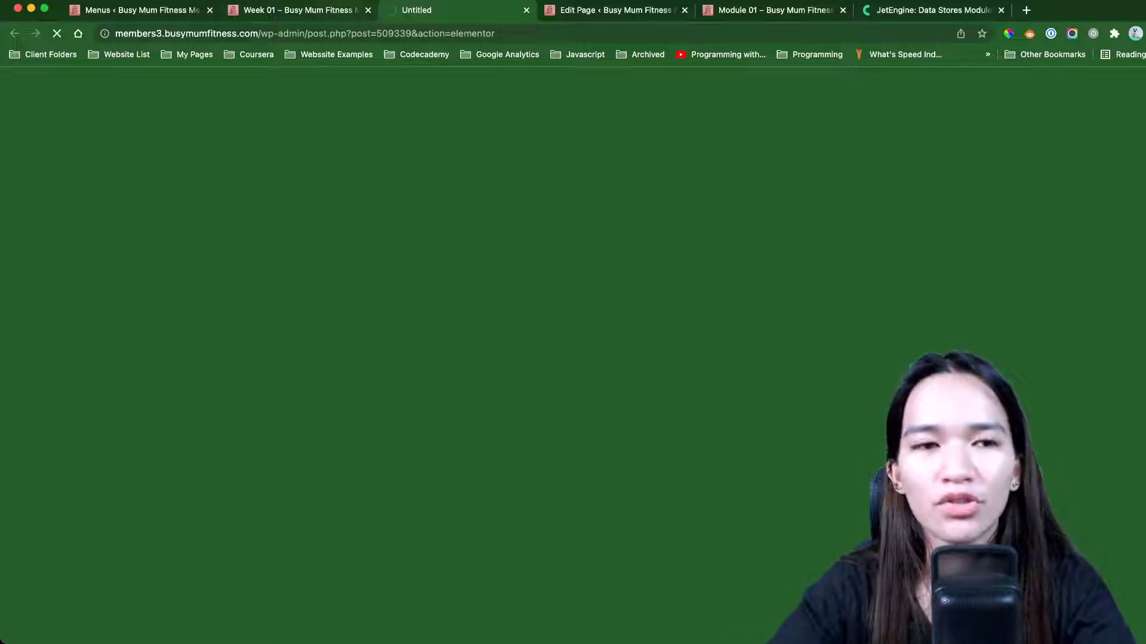
pyautogui.click(155, 10)
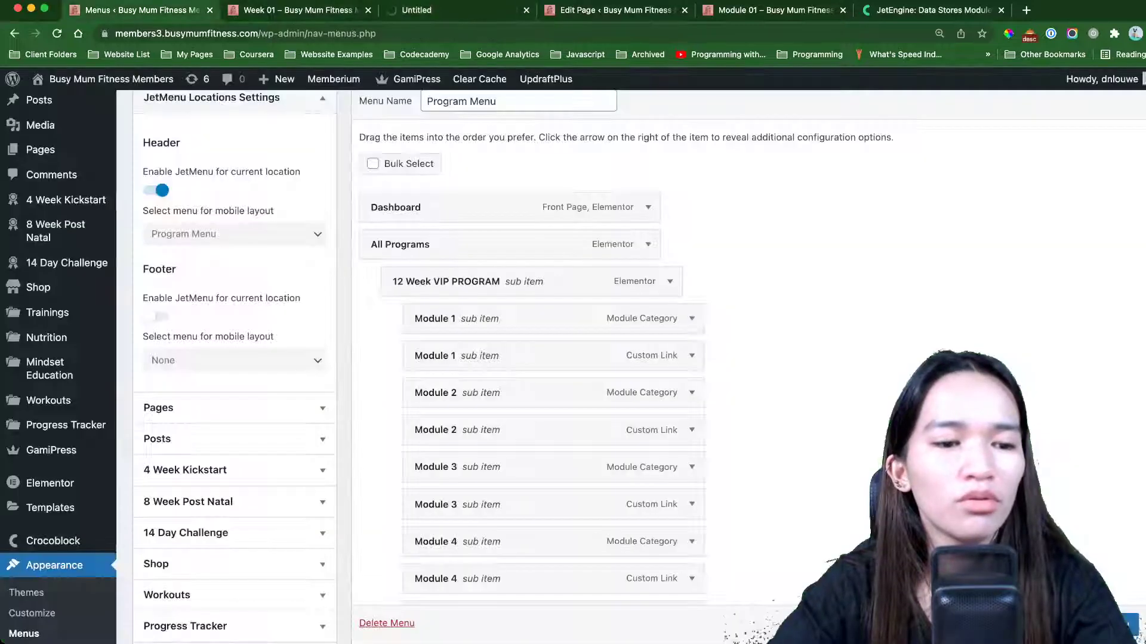
pyautogui.scroll(-5, 238, 358)
pyautogui.moveTo(50, 599)
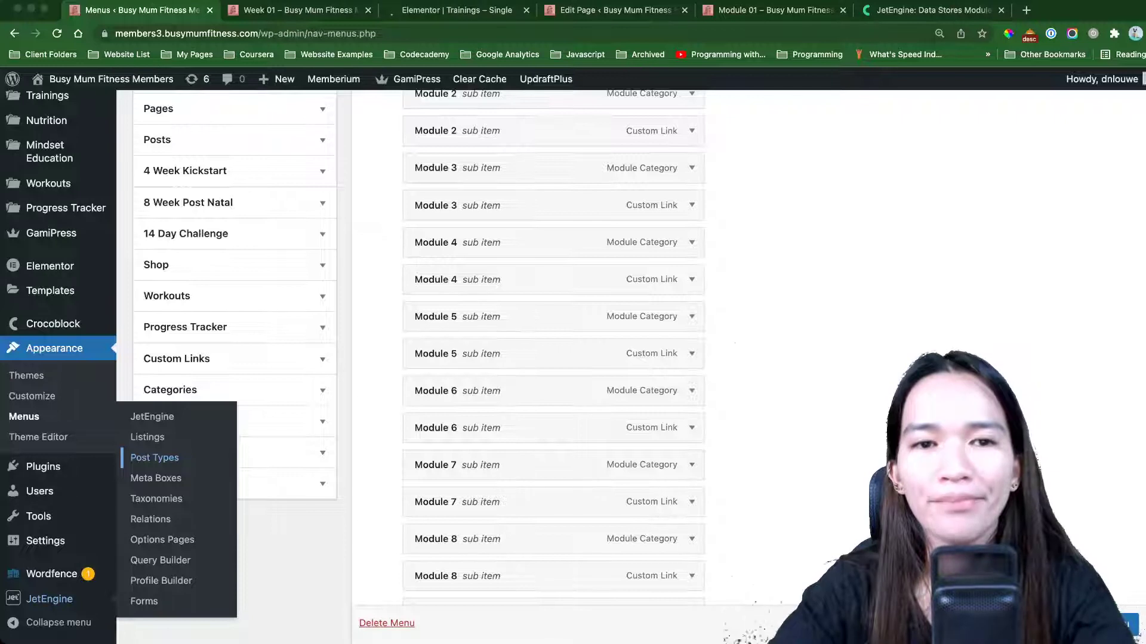
pyautogui.click(155, 457)
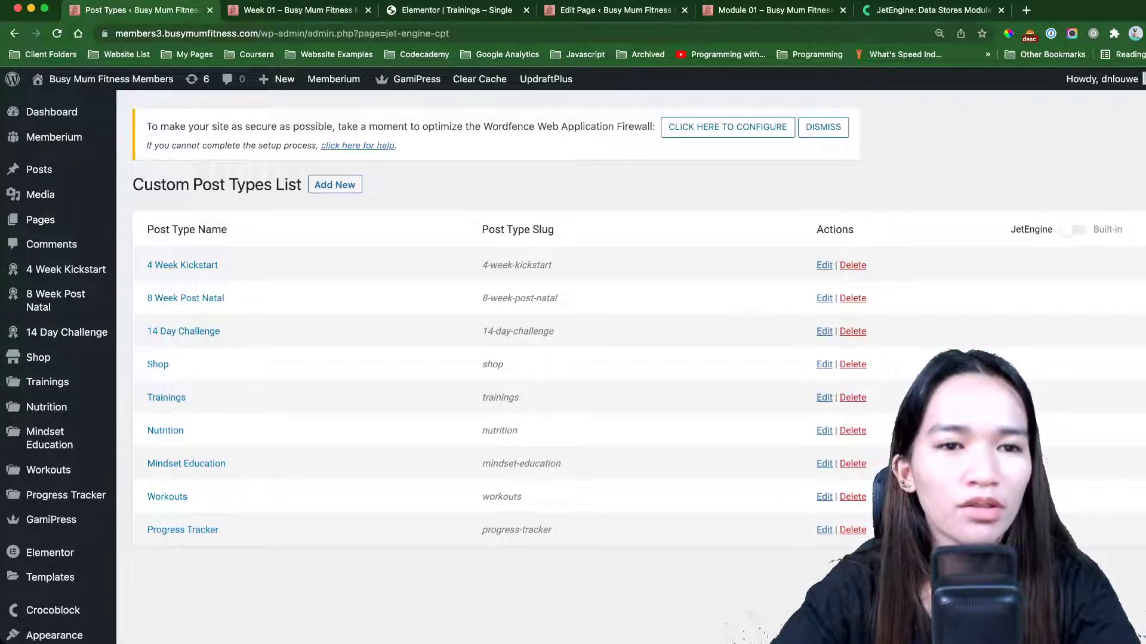
# Step: Open the Trainings custom post type for editing and go to its meta fields
pyautogui.hotkey('ctrl', 'Tab')
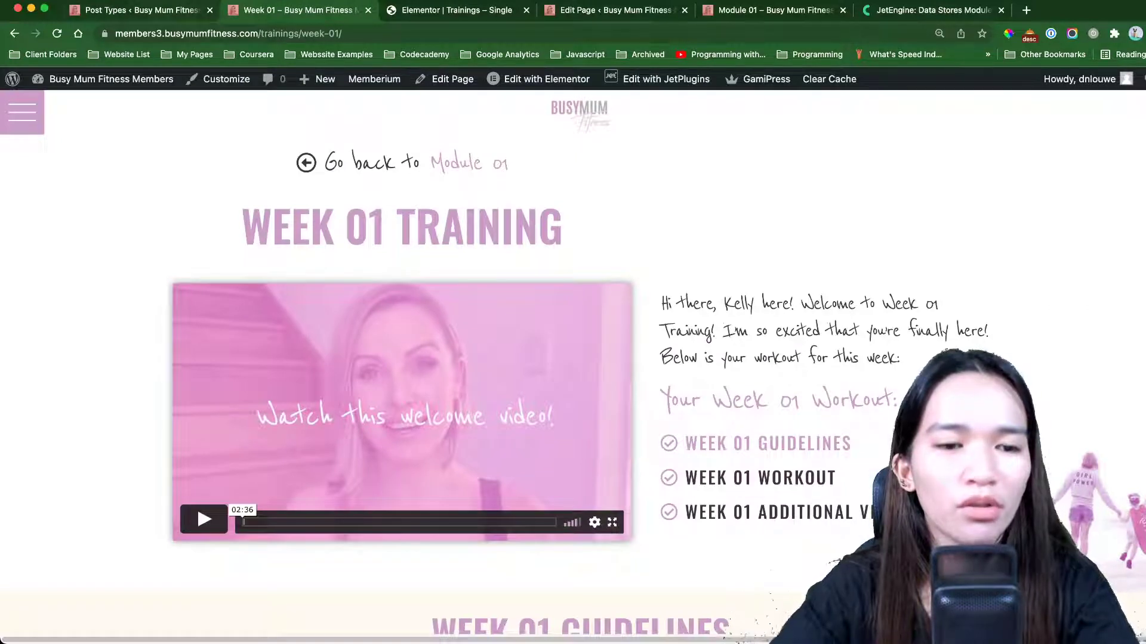
pyautogui.hotkey('ctrl', 'shift', 'Tab')
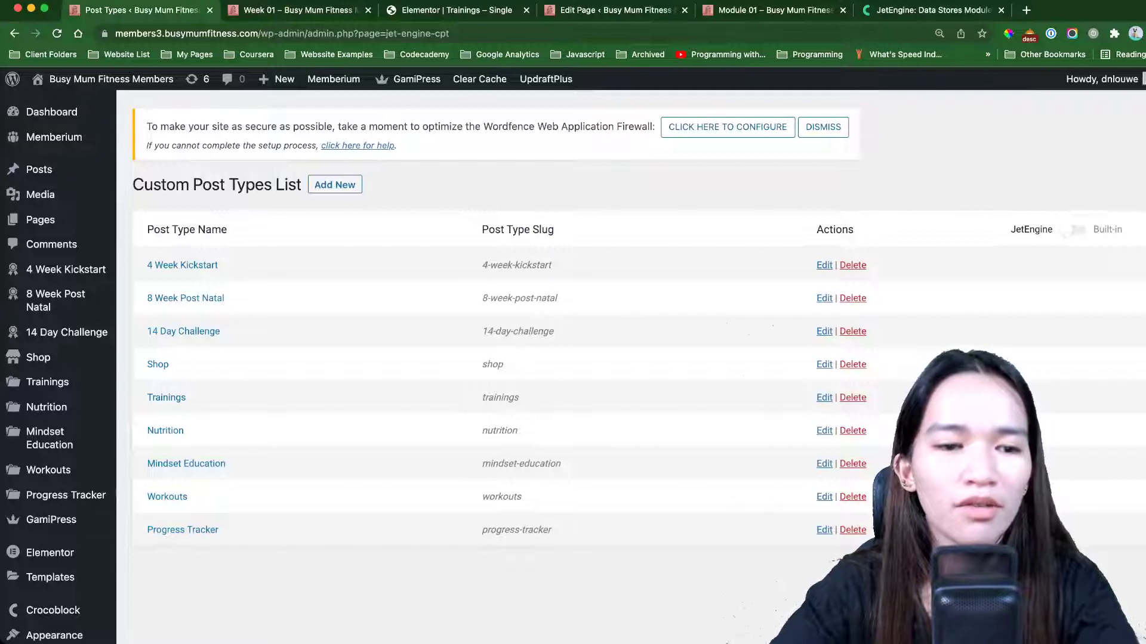
pyautogui.click(166, 398)
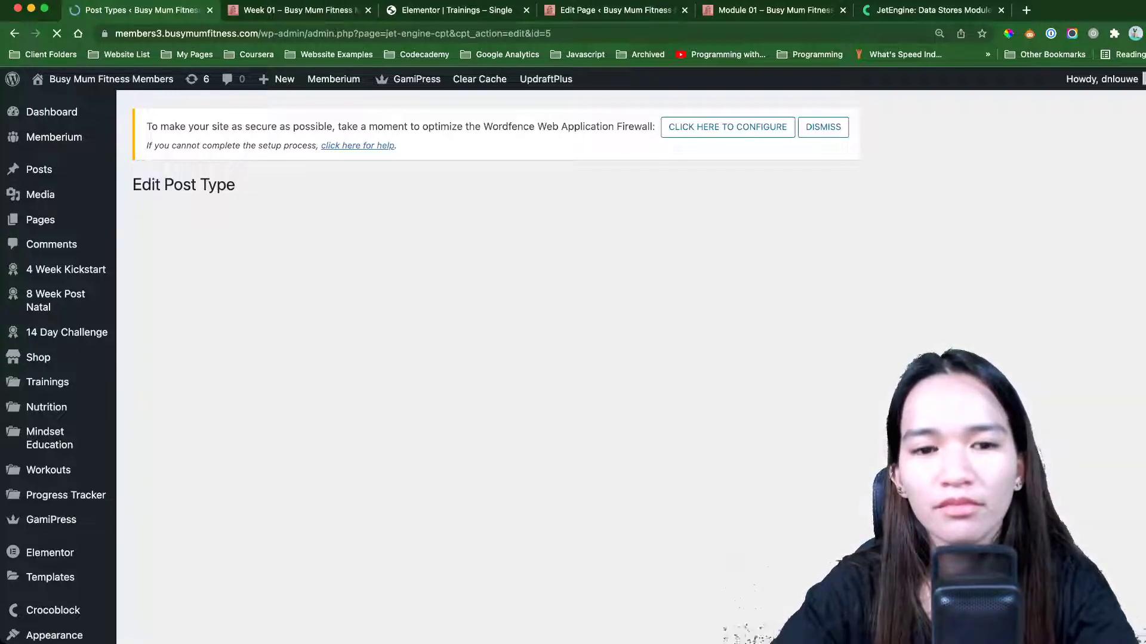
pyautogui.scroll(-6, 482, 358)
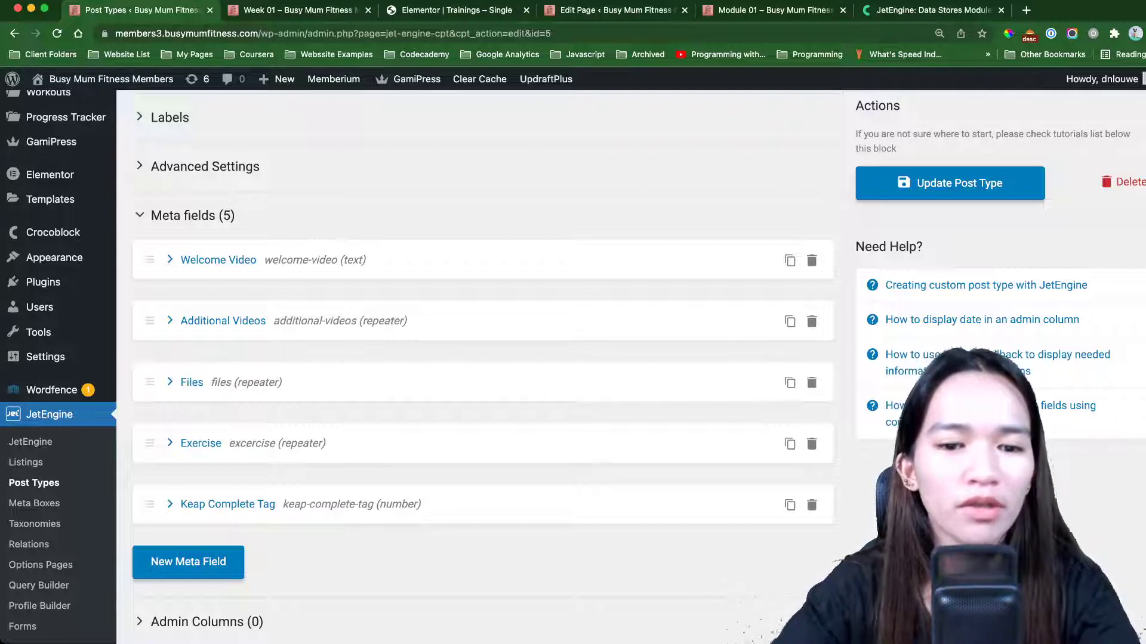
# Step: Examine the Welcome Video field and the Additional Videos repeater with its Video Name and Video Source subfields
pyautogui.click(218, 261)
pyautogui.click(218, 261)
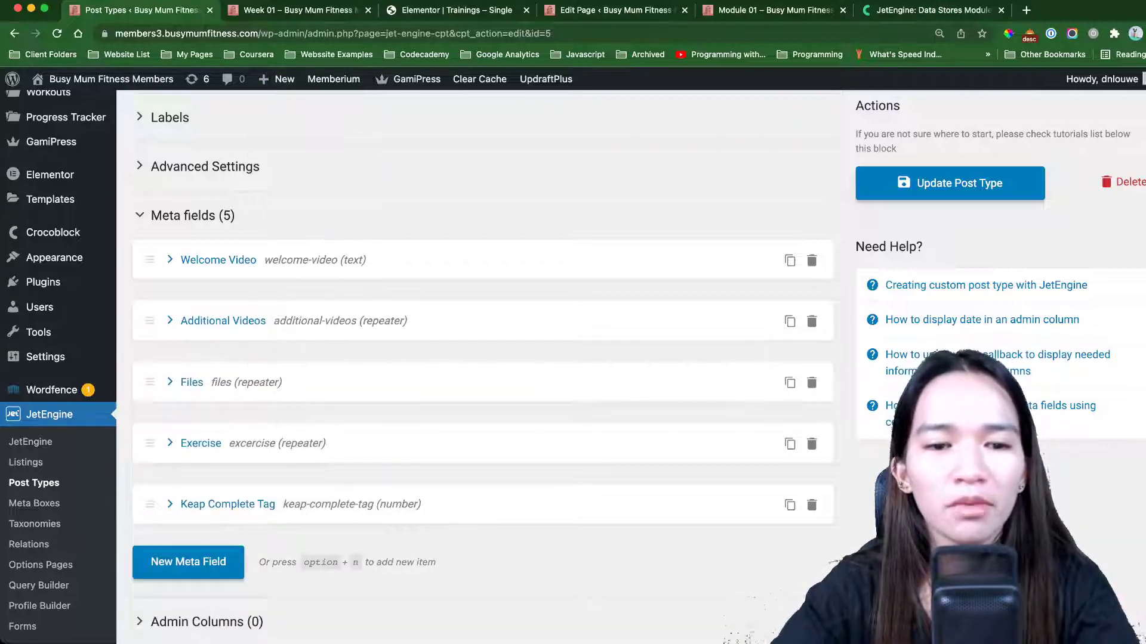
pyautogui.click(223, 320)
pyautogui.scroll(-5, 417, 358)
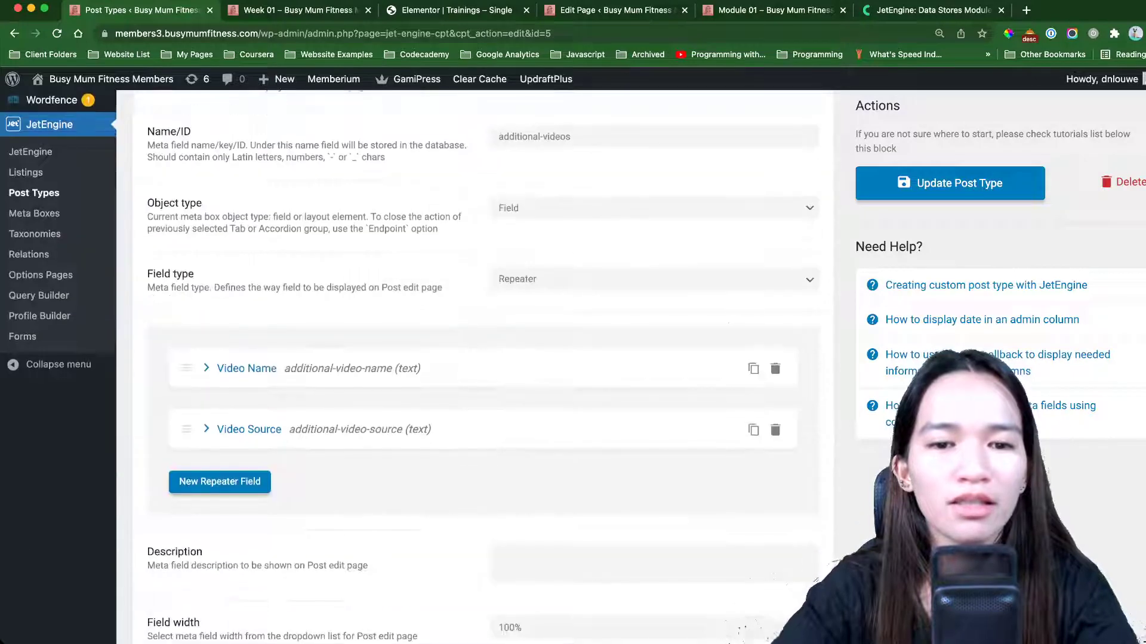
pyautogui.scroll(1, 410, 367)
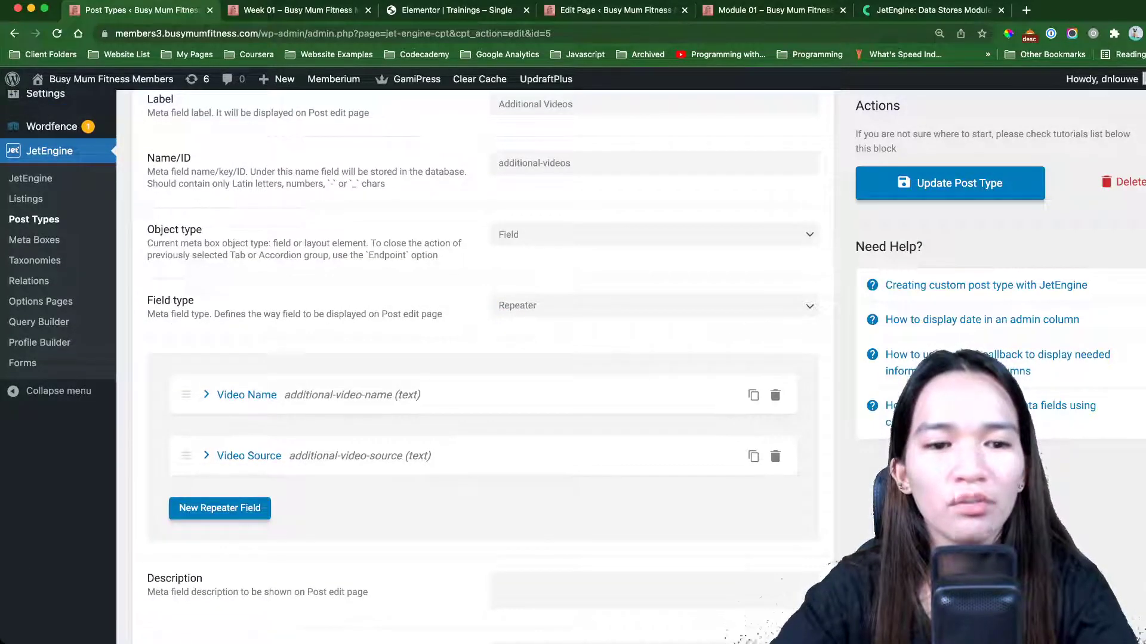
pyautogui.scroll(-1, 418, 358)
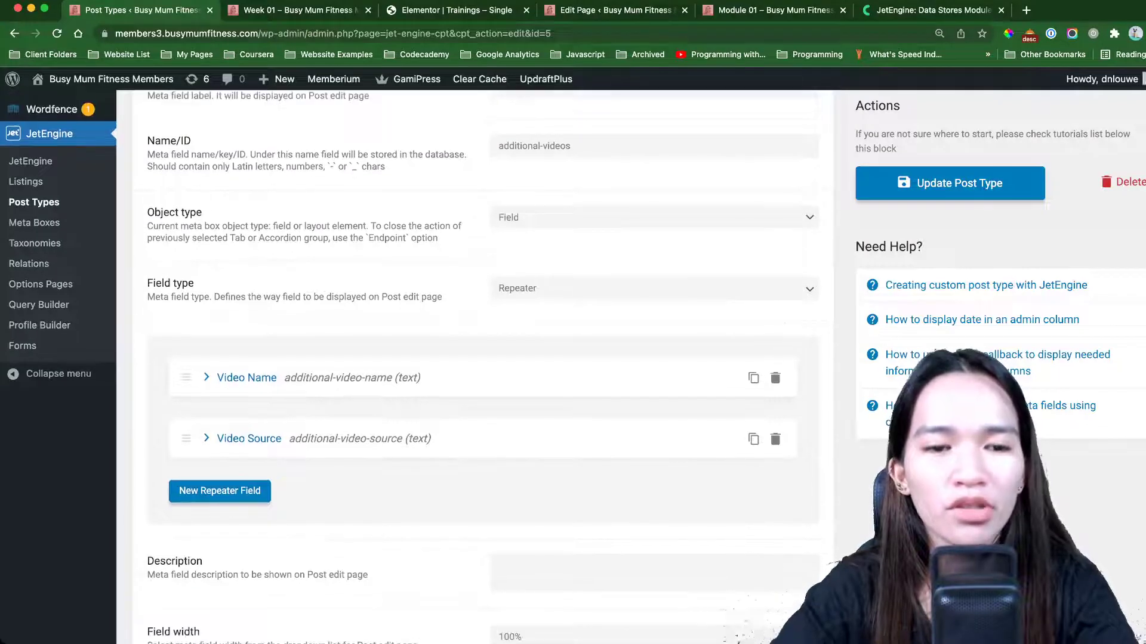
pyautogui.scroll(-5, 418, 358)
pyautogui.scroll(-4, 417, 358)
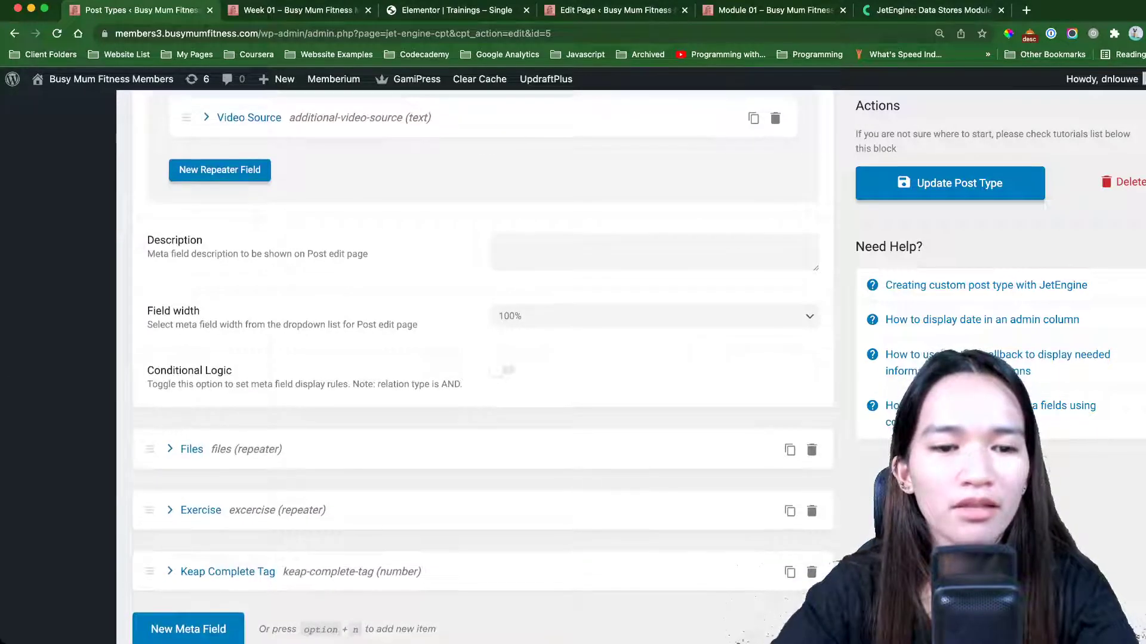
# Step: Expand the Files repeater meta field and examine its File Name and File Link subfields
pyautogui.click(192, 450)
pyautogui.scroll(-8, 191, 450)
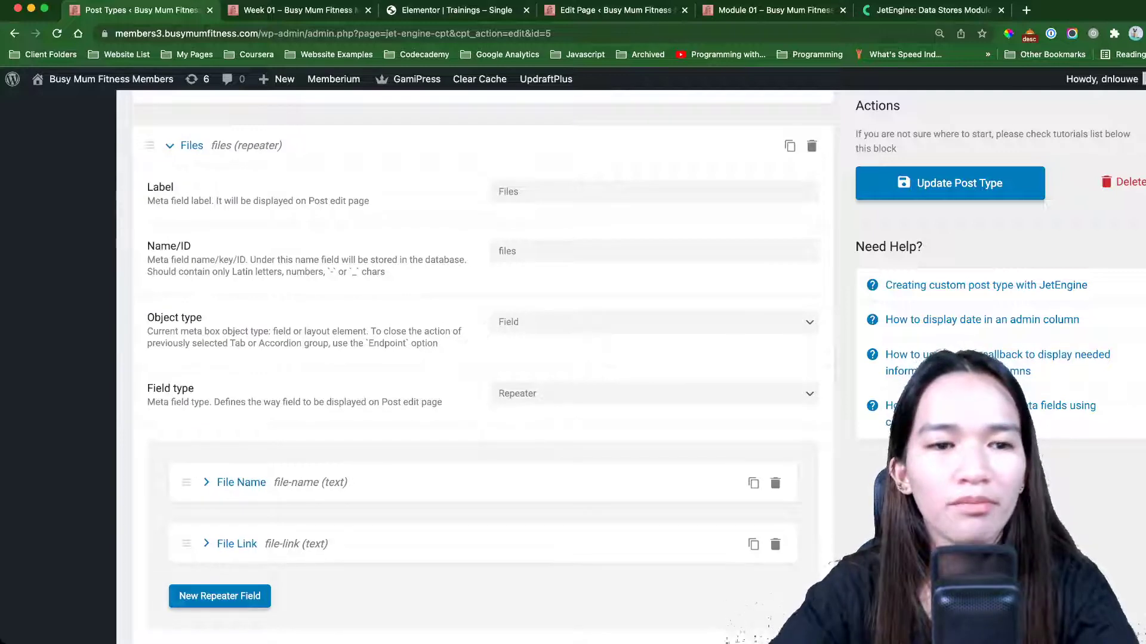
pyautogui.scroll(-7, 418, 358)
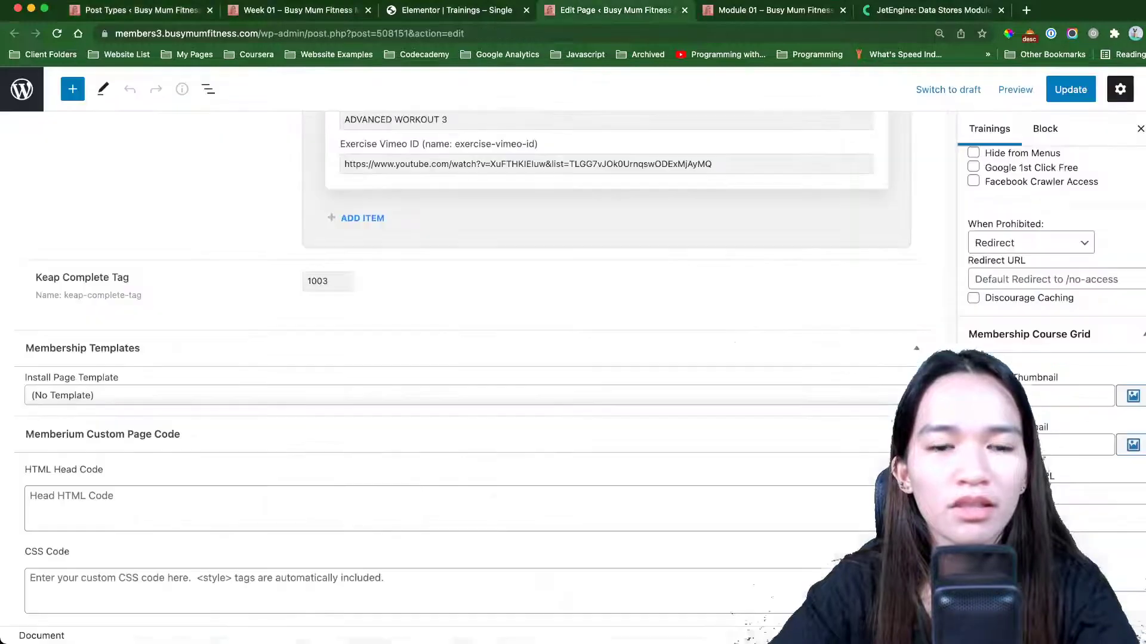
# Step: Check the exercise items and Keap Complete Tag field in the Week 01 training editor
pyautogui.click(614, 10)
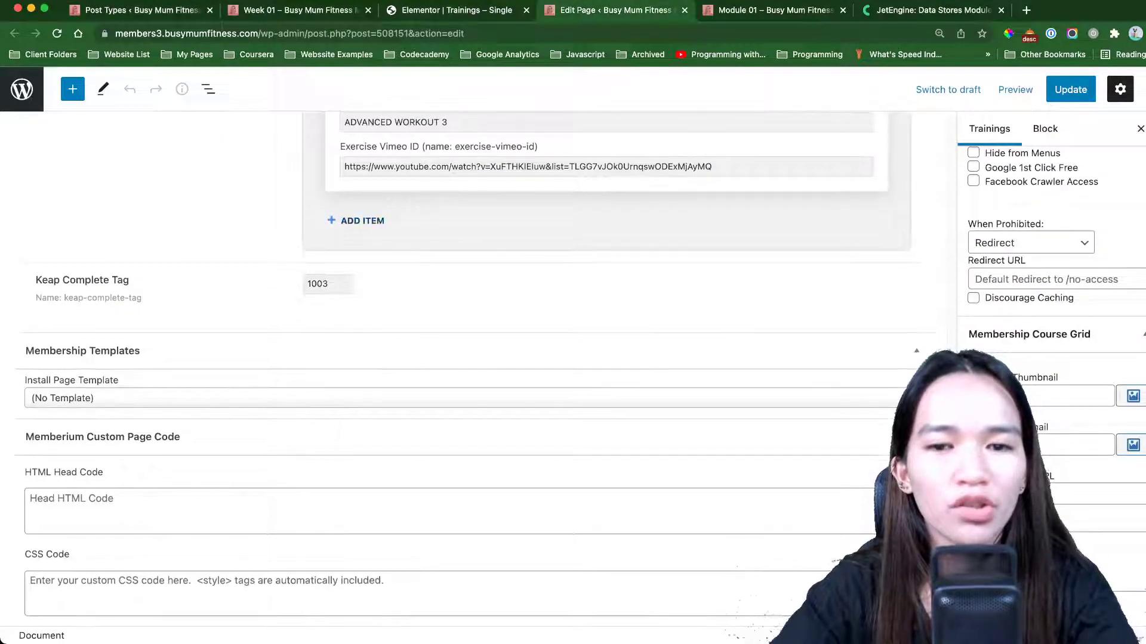
pyautogui.scroll(3, 362, 218)
pyautogui.scroll(2, 596, 328)
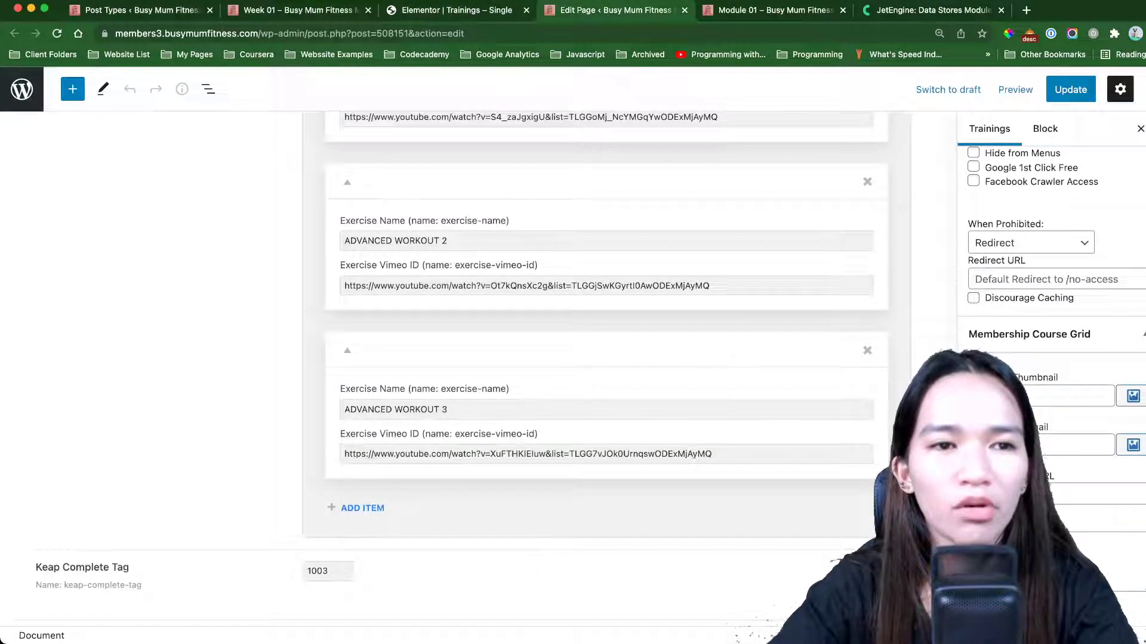
# Step: Return to the Trainings post type, expand the Keap Complete Tag and Exercise meta fields, and examine the Exercise subfields
pyautogui.click(142, 10)
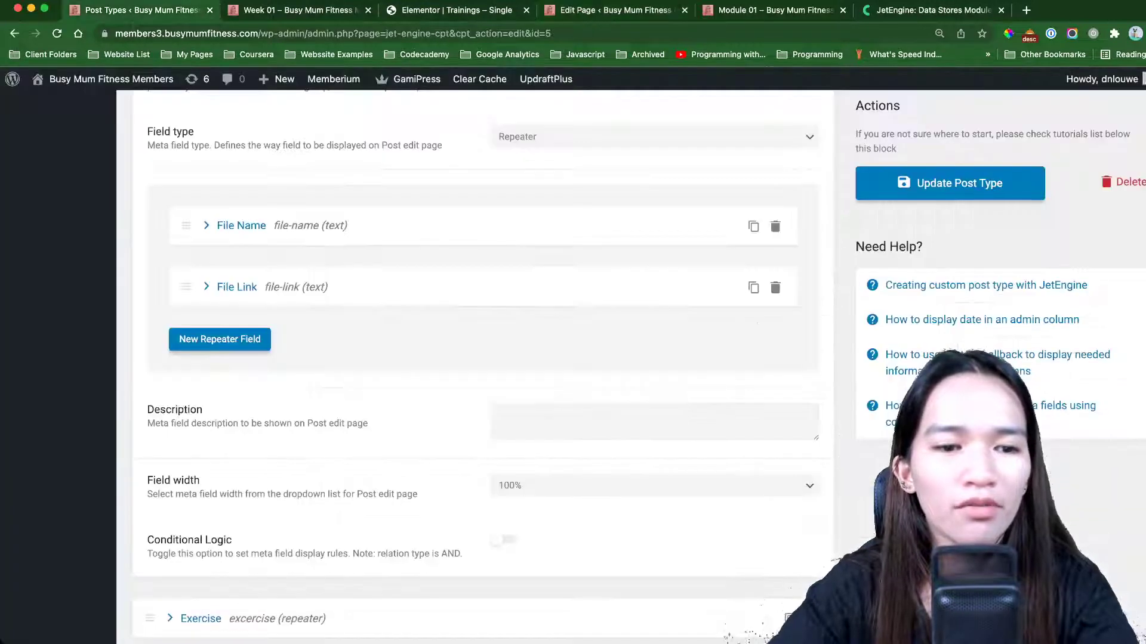
pyautogui.scroll(-5, 482, 358)
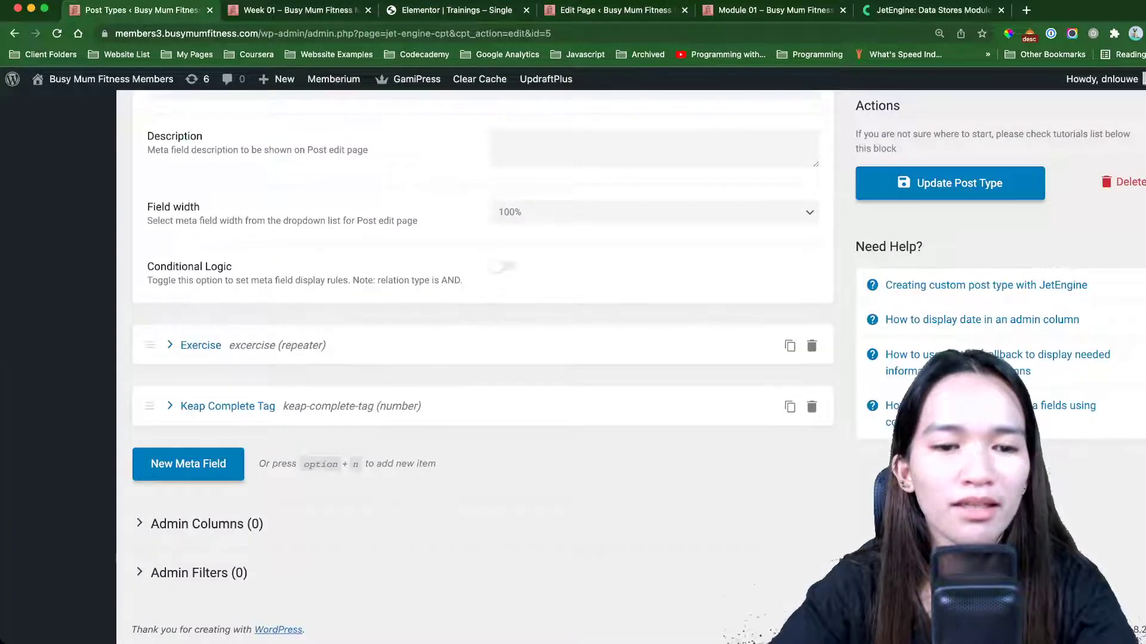
pyautogui.click(227, 406)
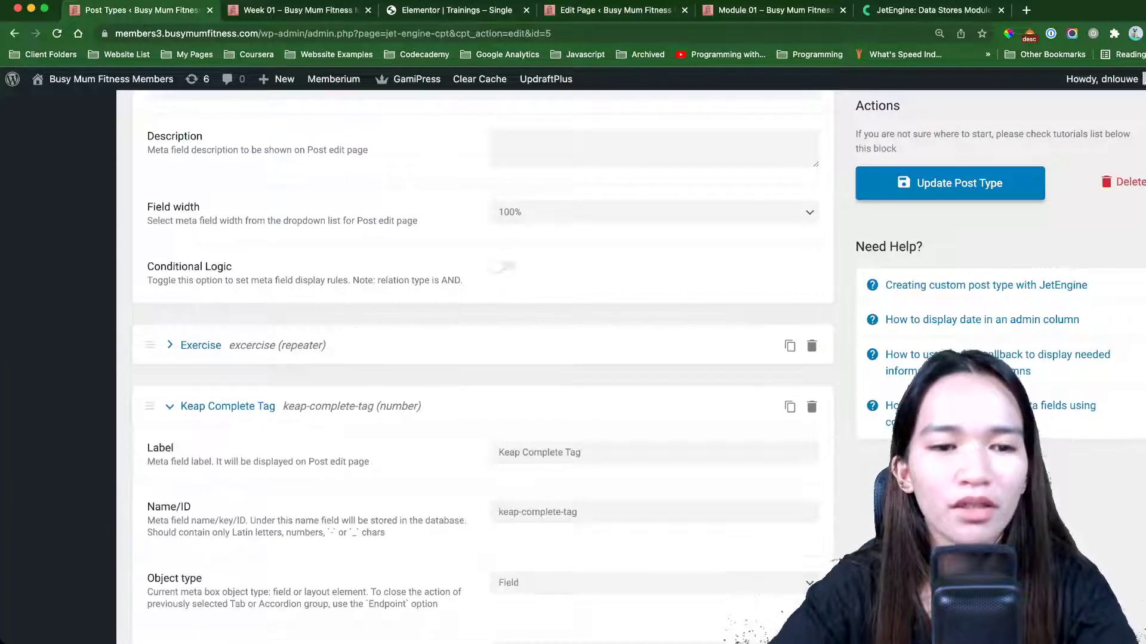
pyautogui.click(201, 345)
pyautogui.scroll(-3, 483, 364)
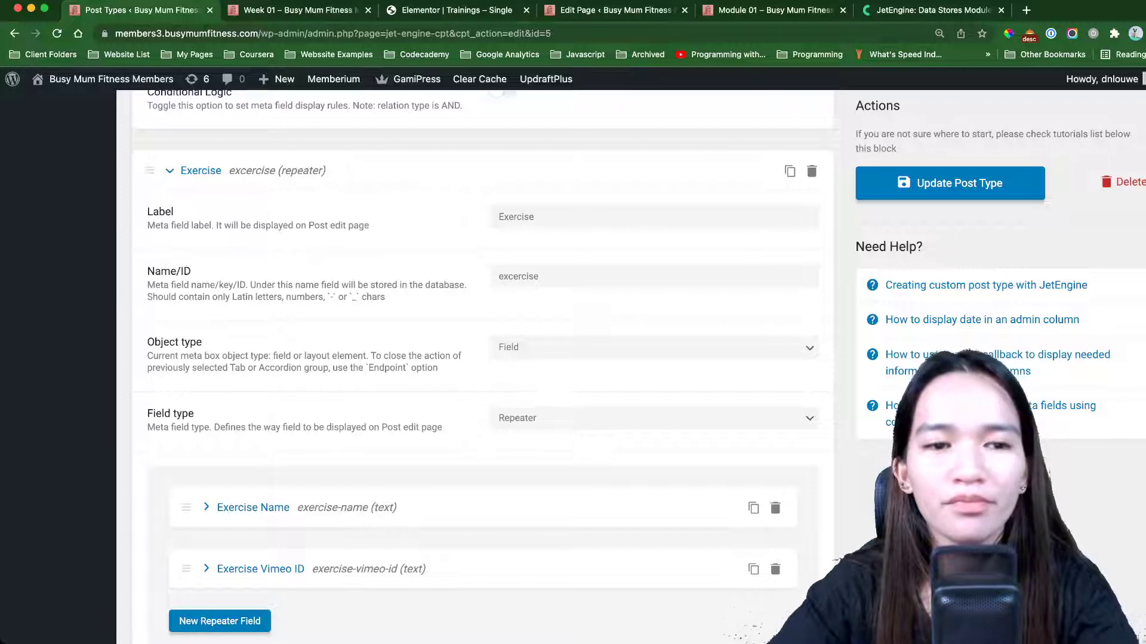
# Step: Collapse the Exercise field, review the Keap Complete Tag number field's settings, and collapse it too
pyautogui.click(201, 171)
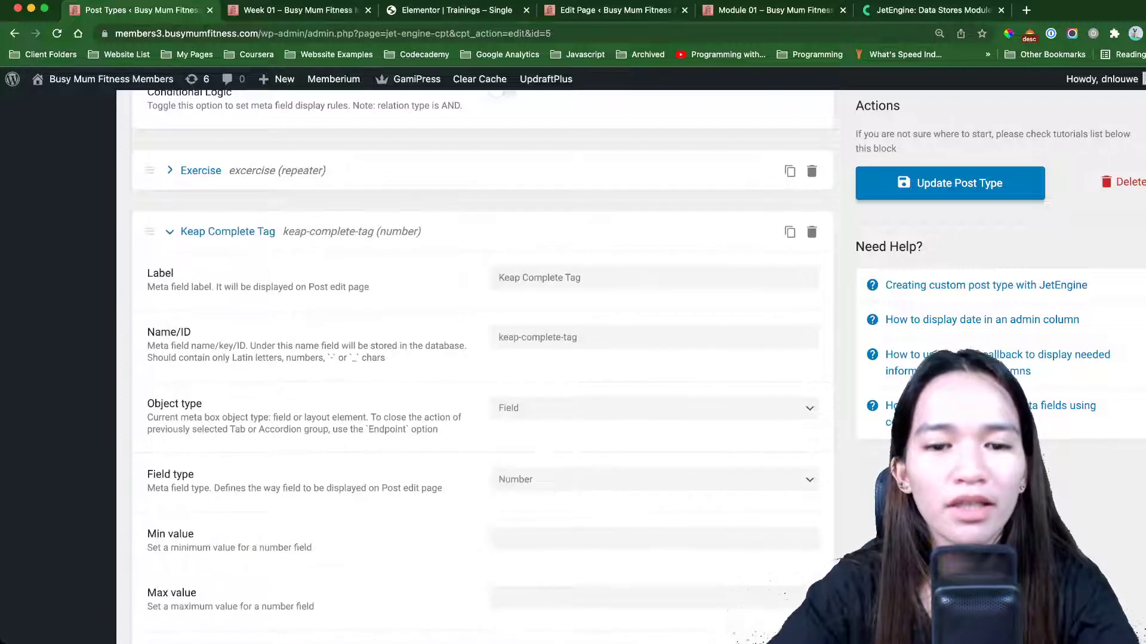
pyautogui.scroll(-2, 483, 367)
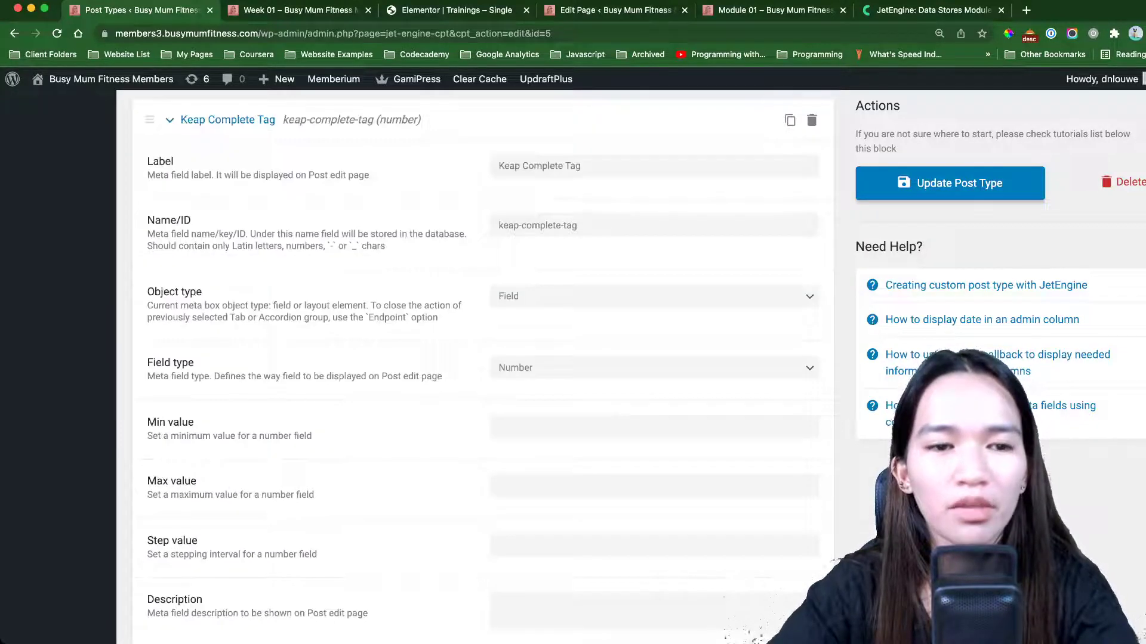
pyautogui.scroll(2, 483, 367)
pyautogui.click(228, 244)
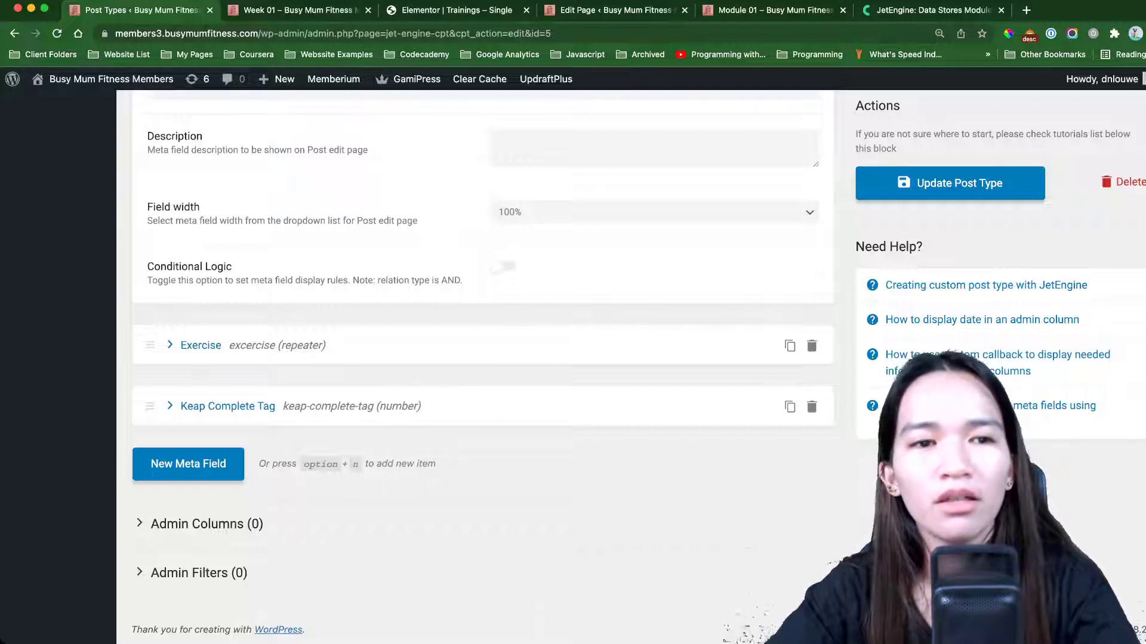
# Step: Collapse the Files and Additional Videos fields and review the Trainings post type's general settings and meta field list
pyautogui.scroll(10, 484, 364)
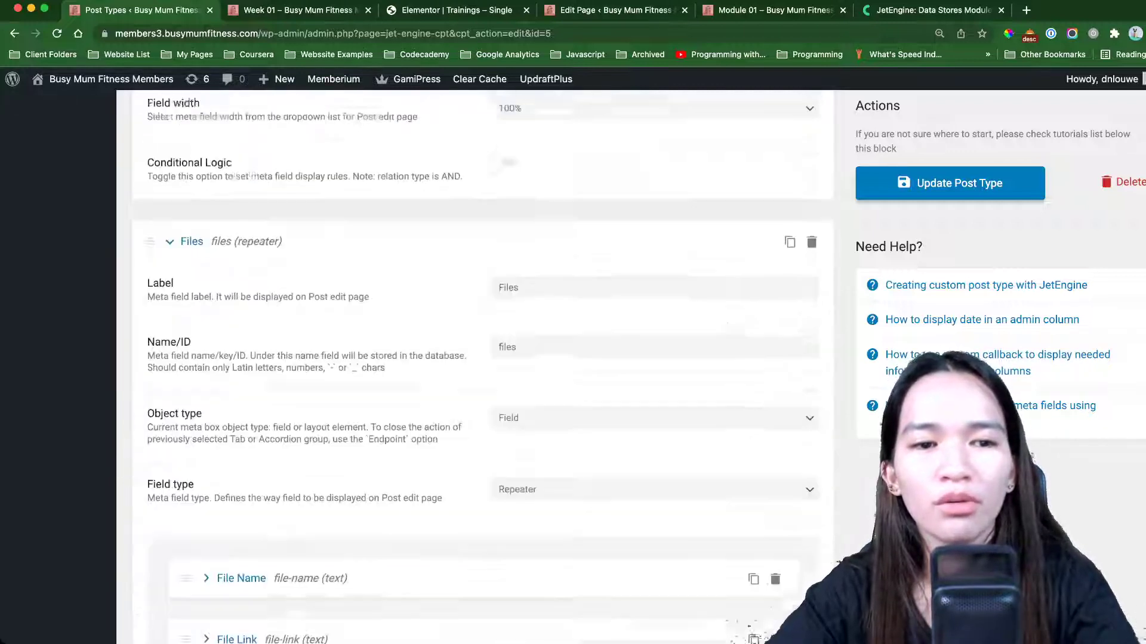
pyautogui.click(171, 231)
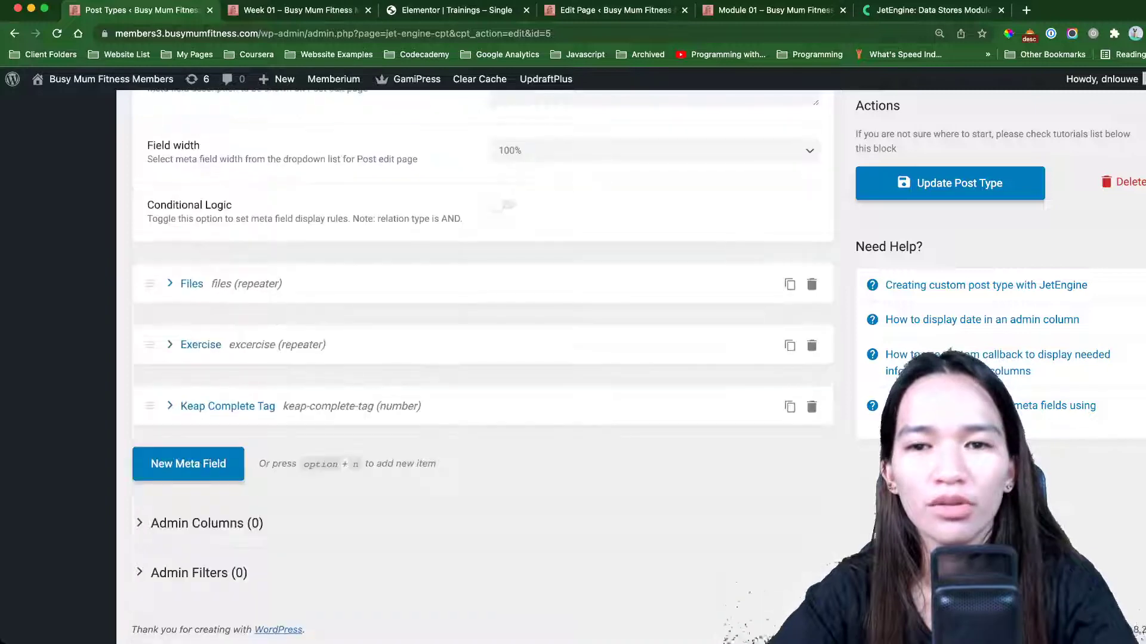
pyautogui.scroll(12, 484, 364)
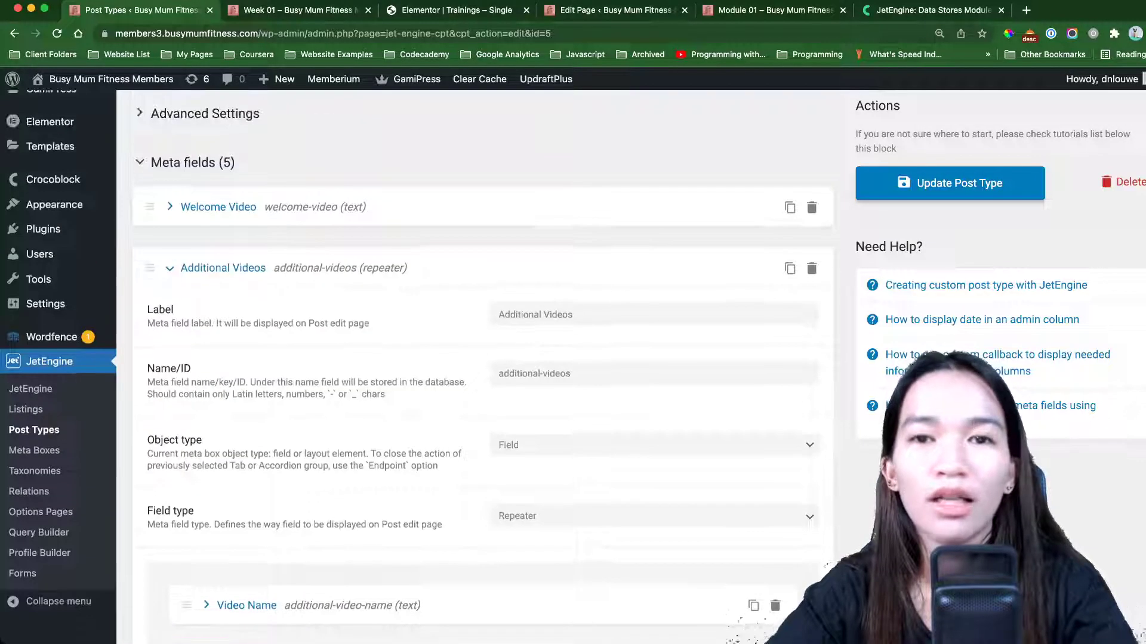
pyautogui.click(170, 268)
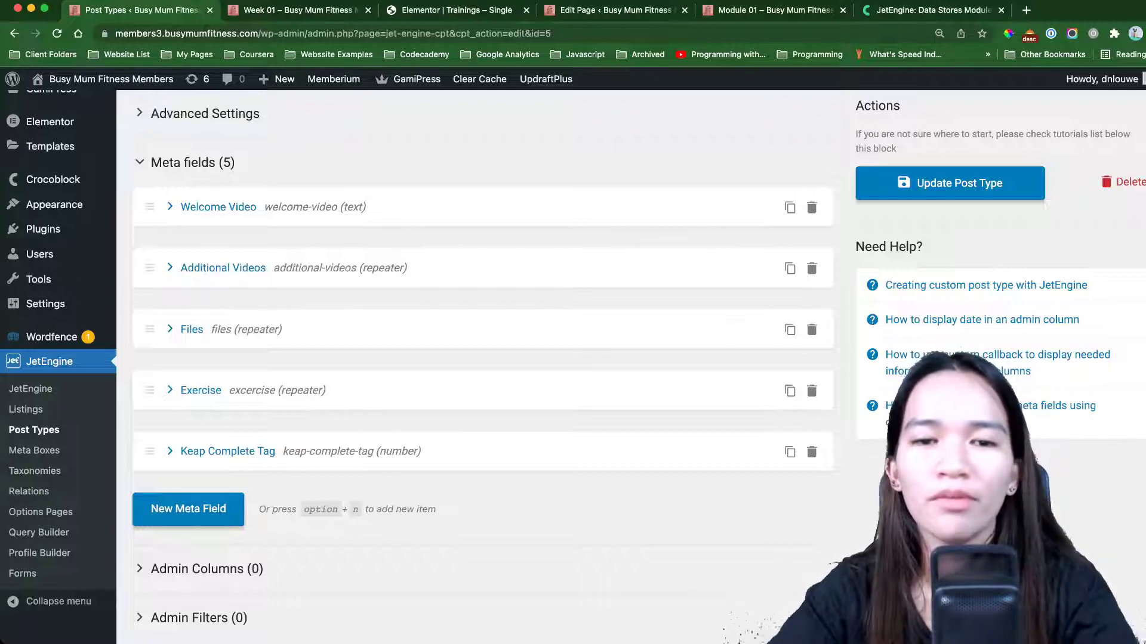
pyautogui.scroll(10, 477, 358)
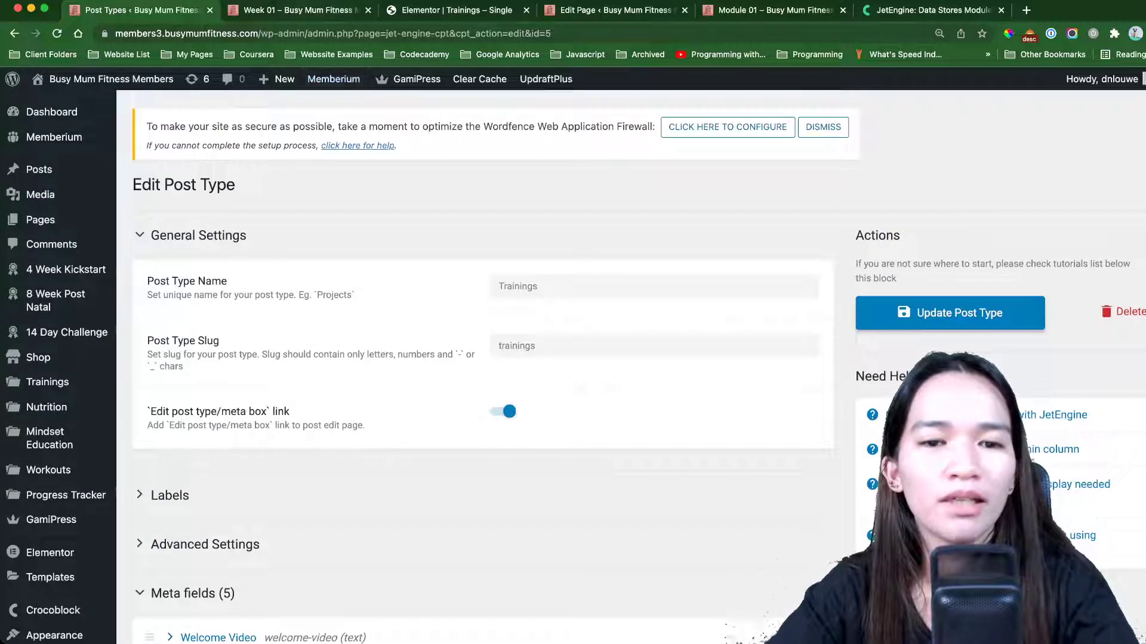
pyautogui.scroll(-5, 484, 358)
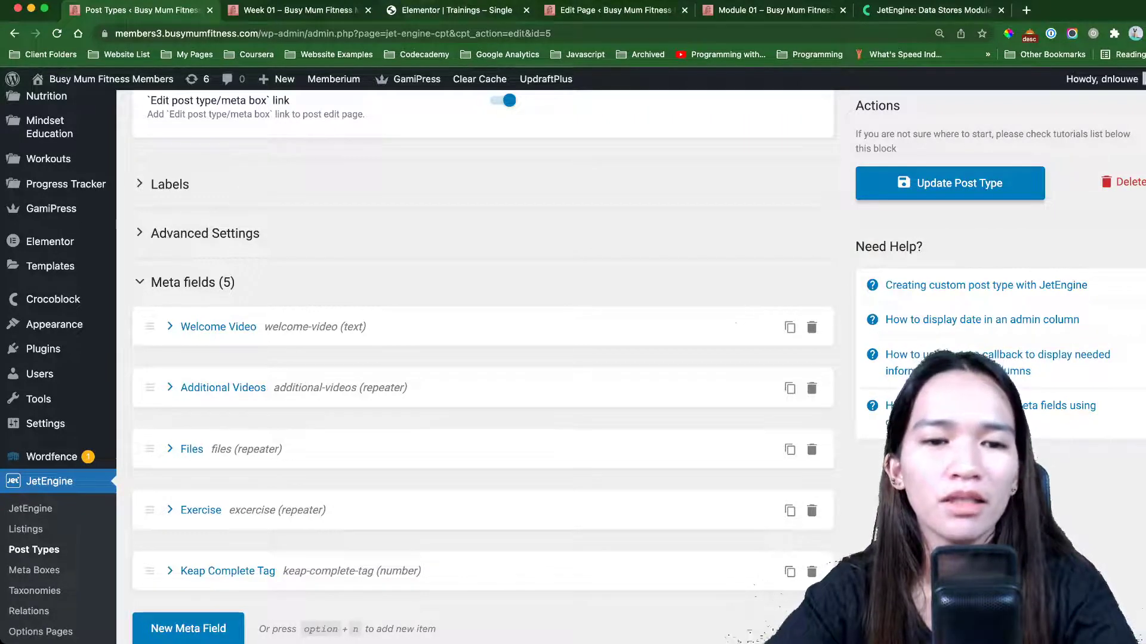
# Step: Look over the Trainings – Single template in Elementor from the welcome video down to the guidelines section
pyautogui.click(457, 10)
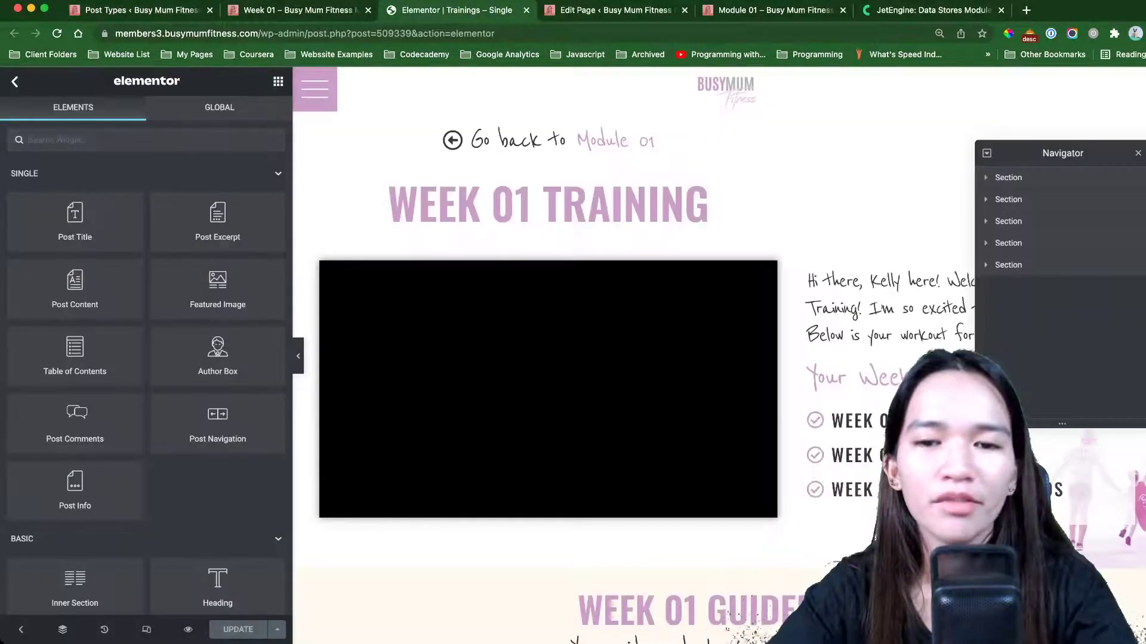
pyautogui.scroll(-3, 931, 432)
pyautogui.scroll(2, 931, 433)
pyautogui.scroll(-1, 548, 358)
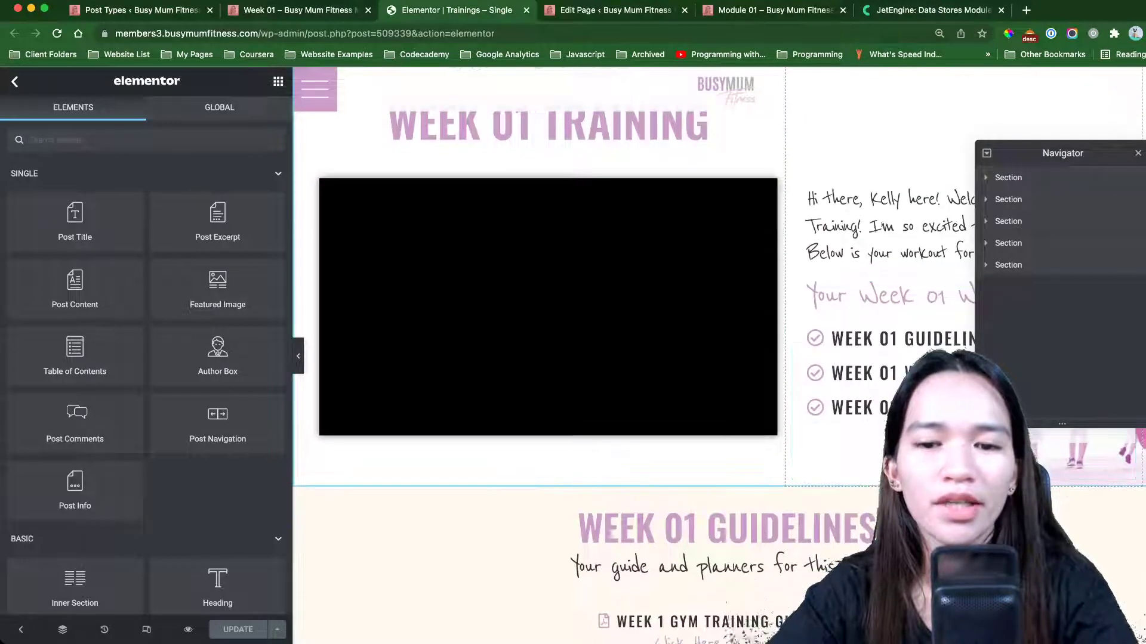
pyautogui.scroll(-7, 548, 358)
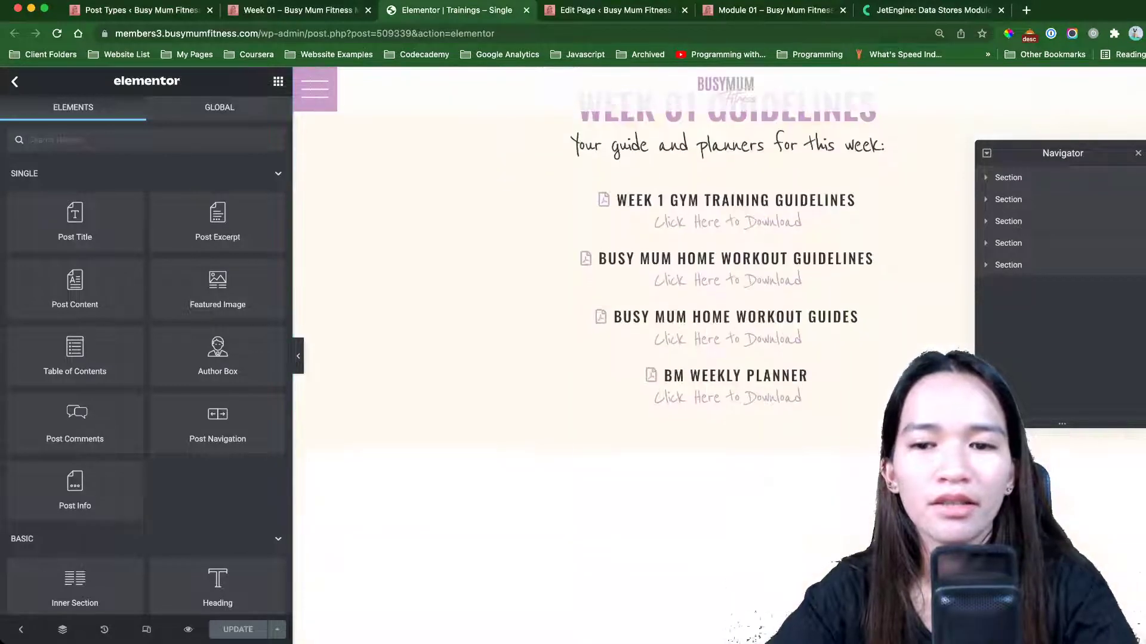
# Step: Select the listing grid of guideline files in the Week 01 Guidelines section and examine its listing settings
pyautogui.scroll(3, 547, 358)
pyautogui.click(727, 394)
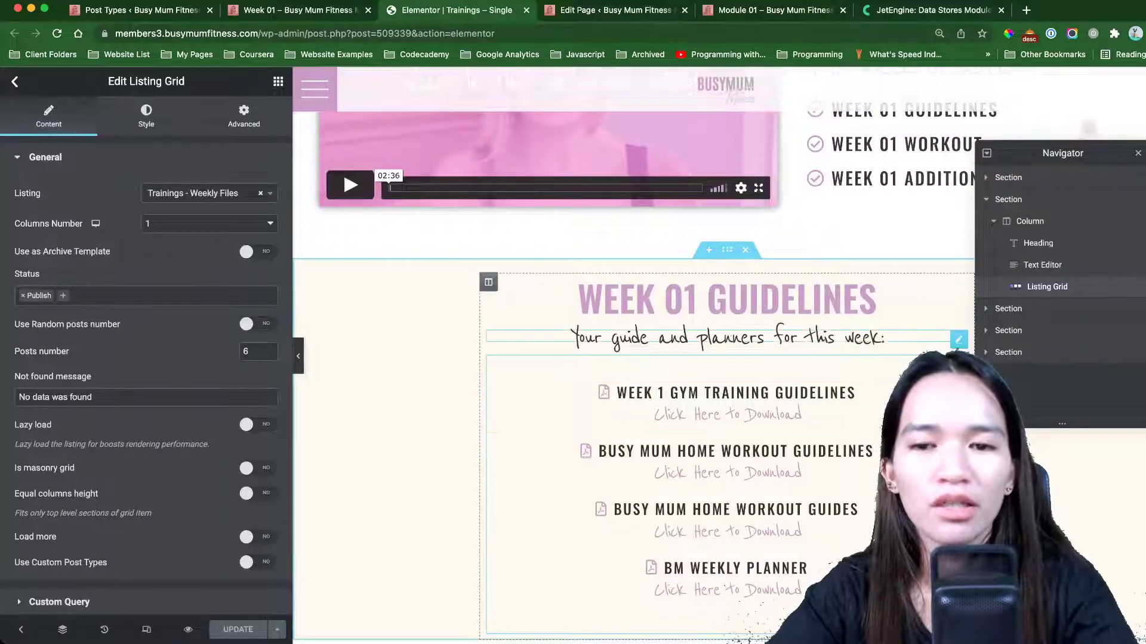
pyautogui.scroll(-2, 633, 358)
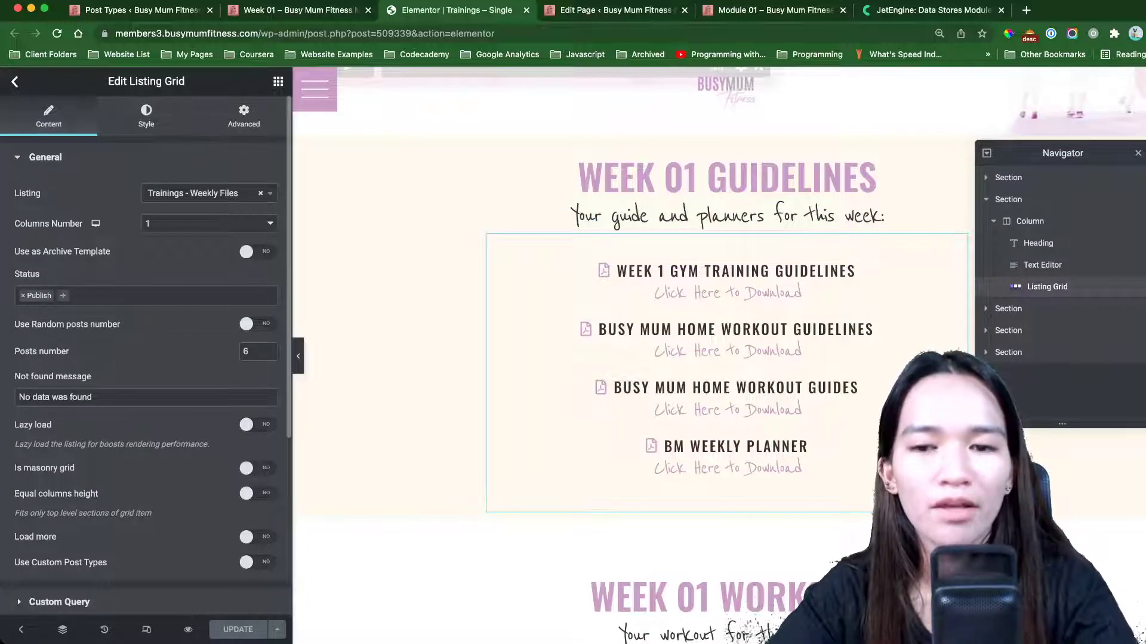
# Step: Open the Trainings - Weekly Files listing item for editing from the Week 01 page and close the Trainings – Single template editor
pyautogui.scroll(-4, 633, 358)
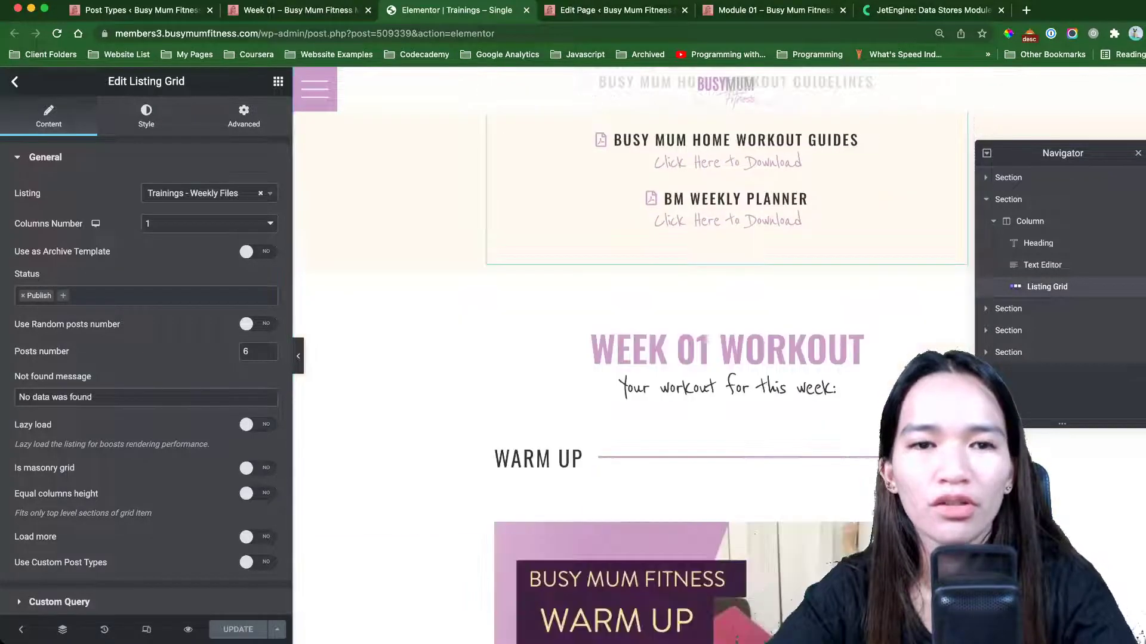
pyautogui.scroll(-3, 632, 358)
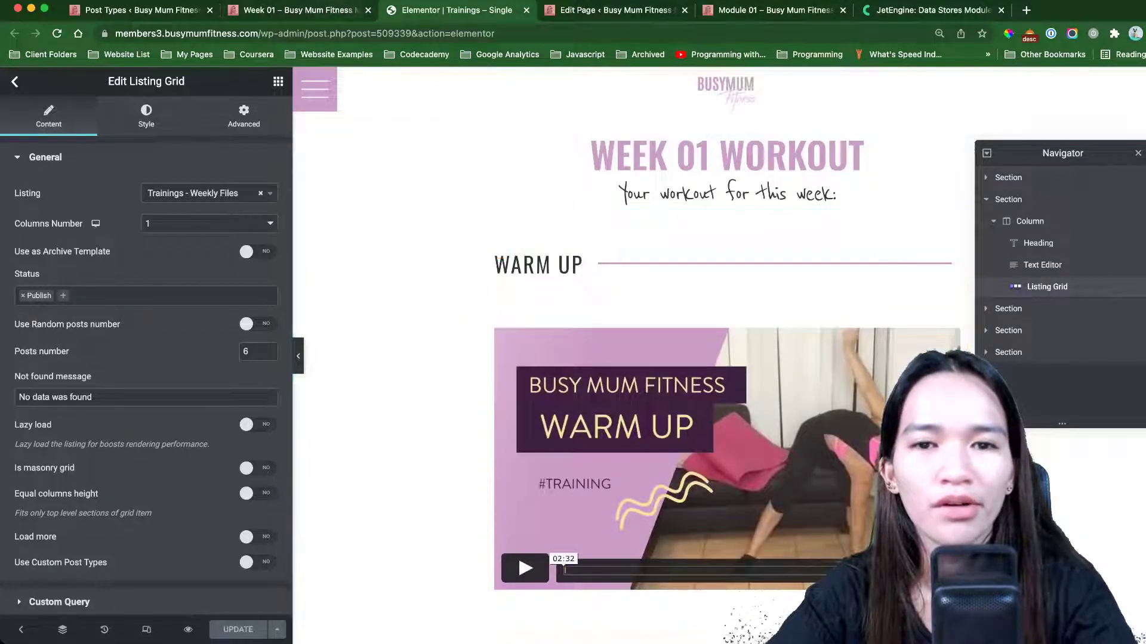
pyautogui.hotkey('ctrl', 'shift', 'Tab')
pyautogui.moveTo(665, 79)
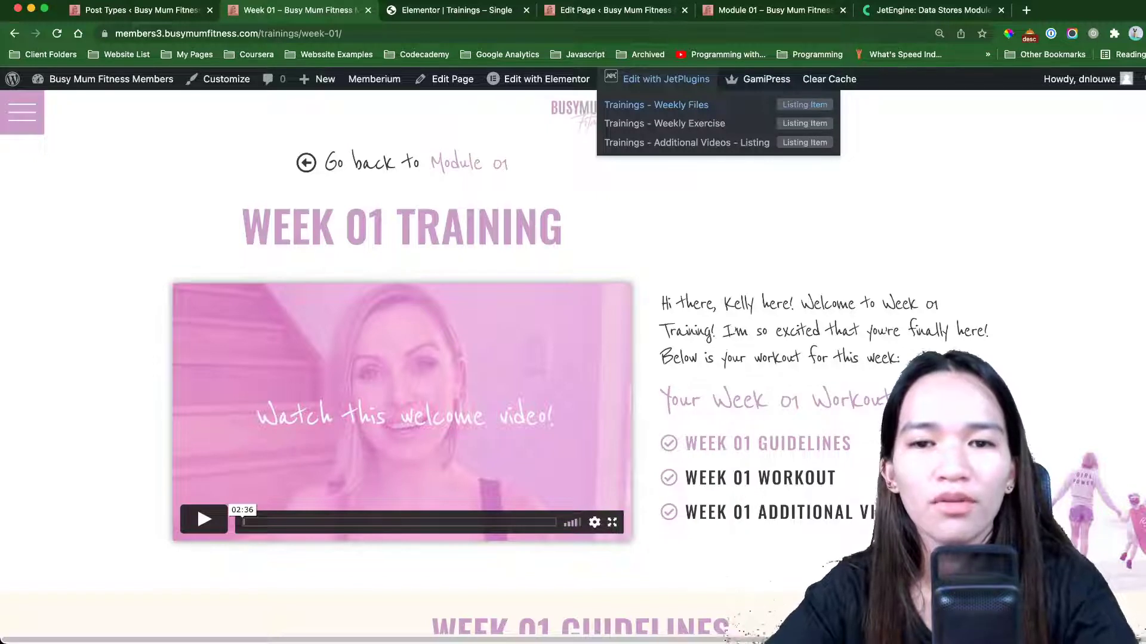
pyautogui.keyDown('super'); pyautogui.click(656, 105); pyautogui.keyUp('super')
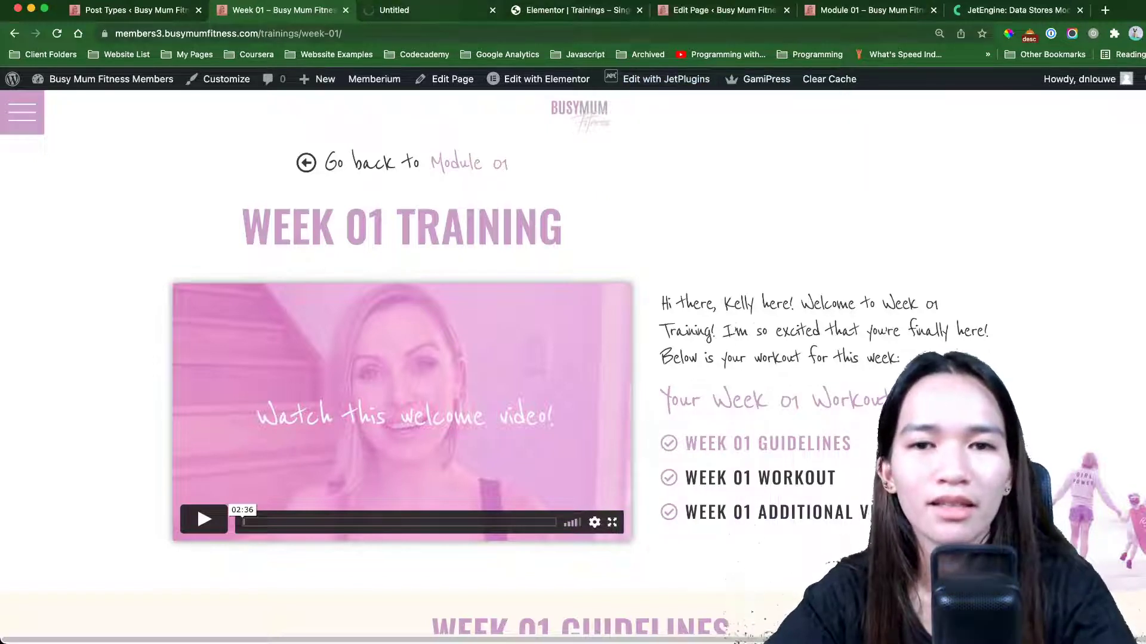
pyautogui.click(435, 10)
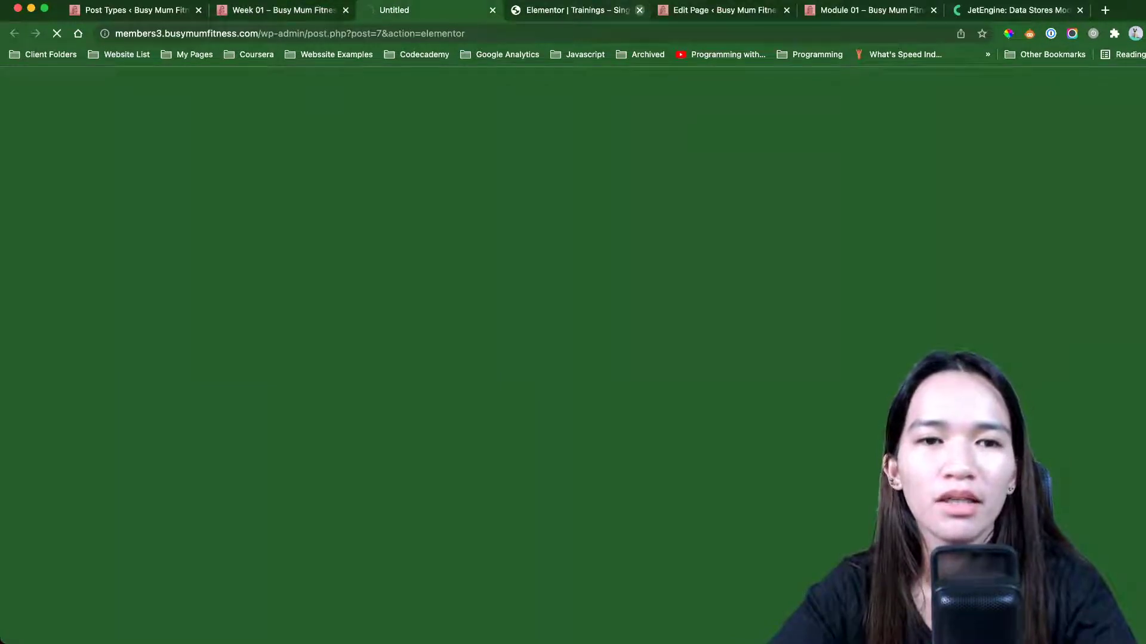
pyautogui.click(639, 10)
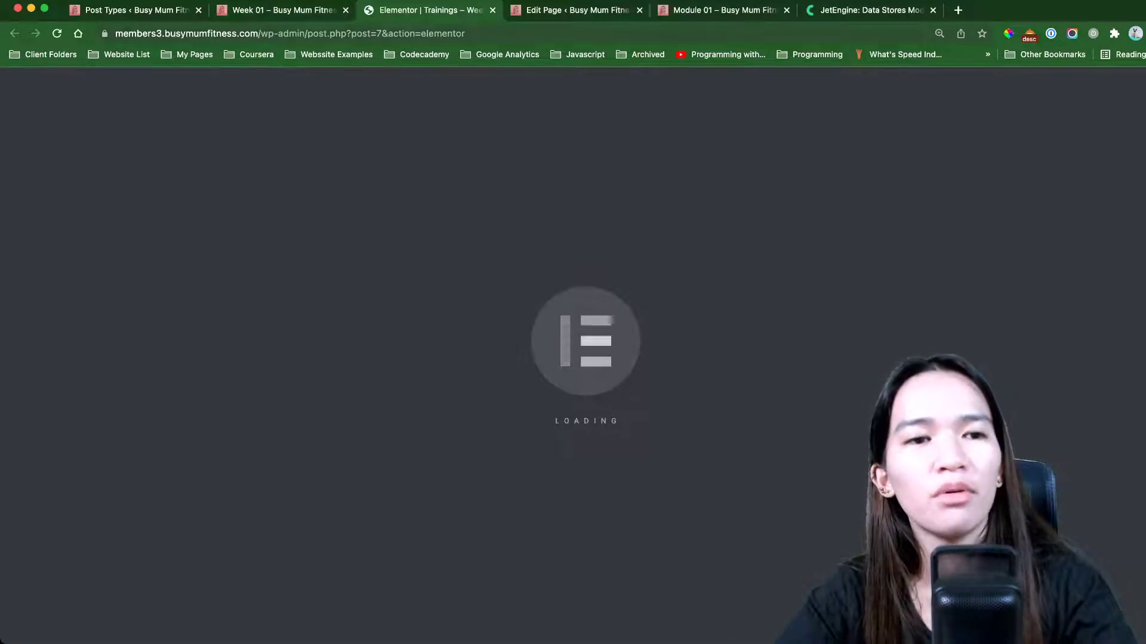
# Step: Review the Trainings post type's meta field list while the Weekly Files listing template loads, and return to that template
pyautogui.click(136, 10)
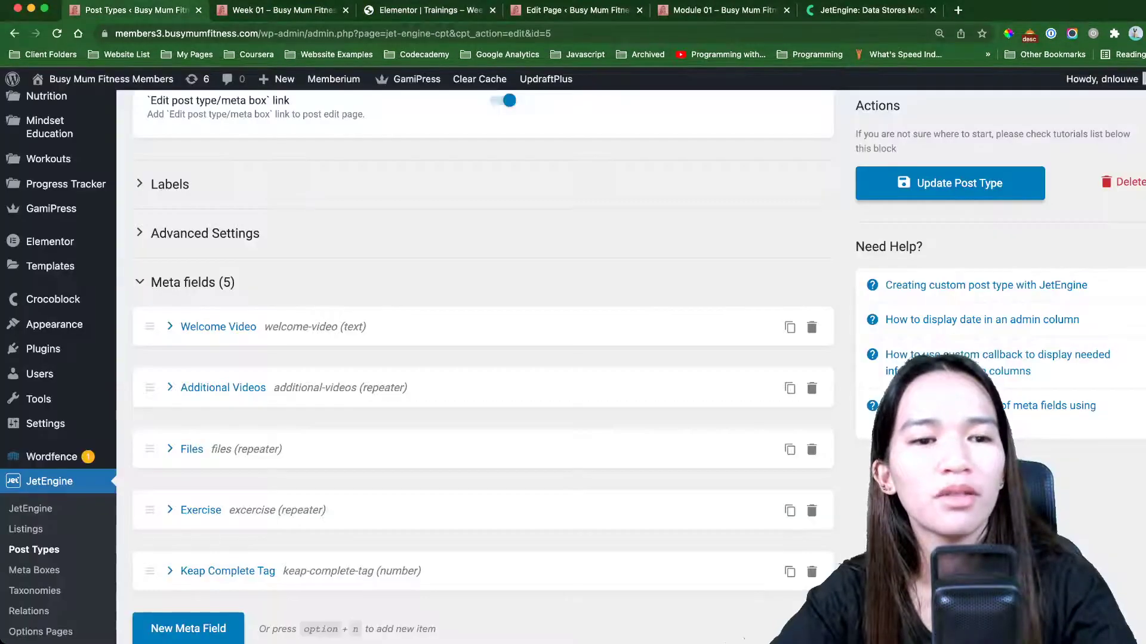
pyautogui.scroll(-3, 484, 358)
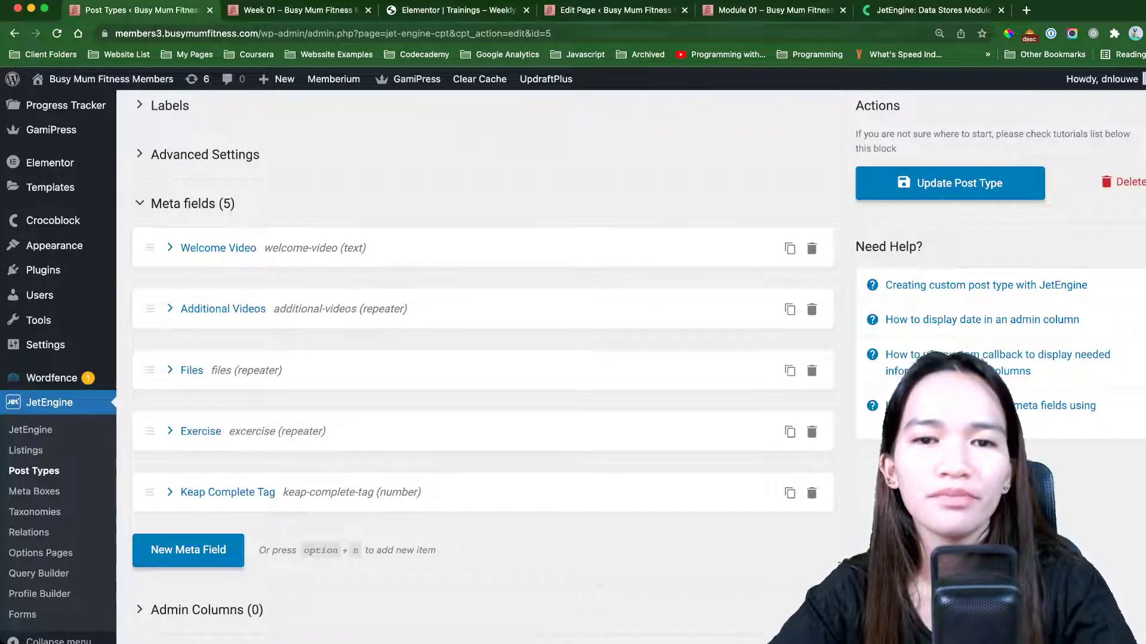
pyautogui.press('super+3')
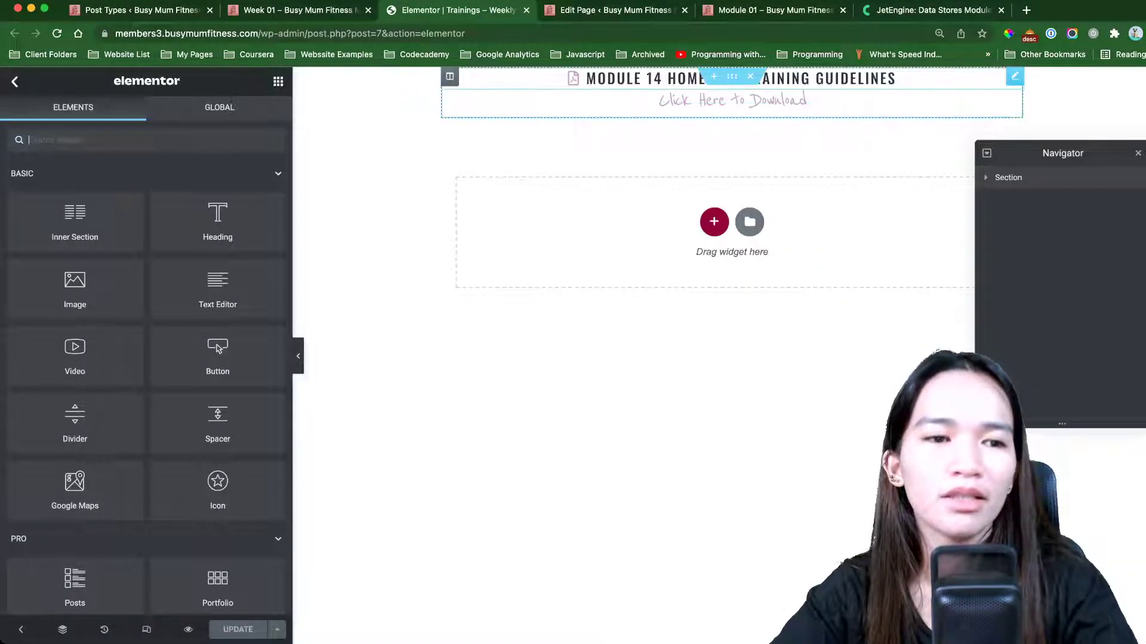
# Step: Select the file title's dynamic field in the listing template and examine its repeater source, file-name key and output settings
pyautogui.click(656, 78)
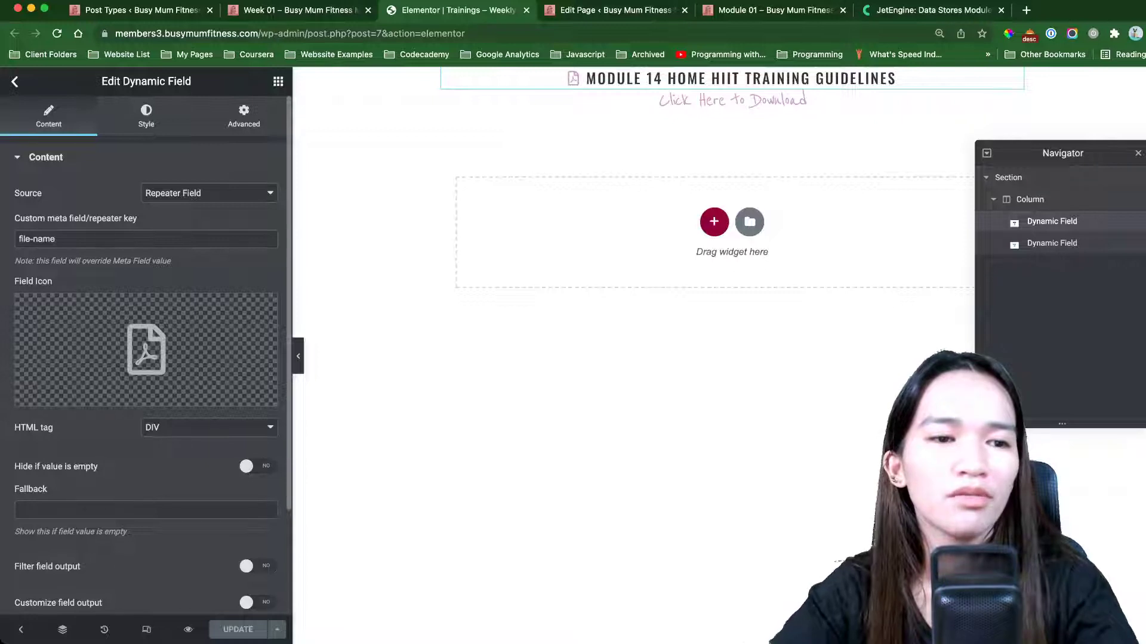
pyautogui.moveTo(19, 239); pyautogui.dragTo(56, 239)
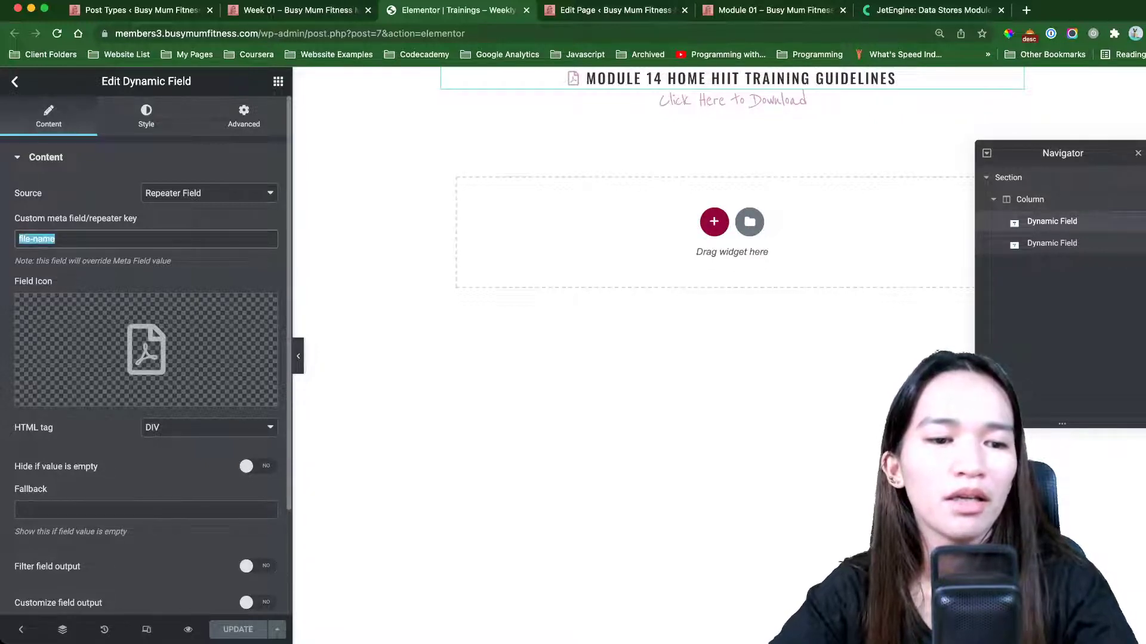
pyautogui.scroll(-3, 146, 358)
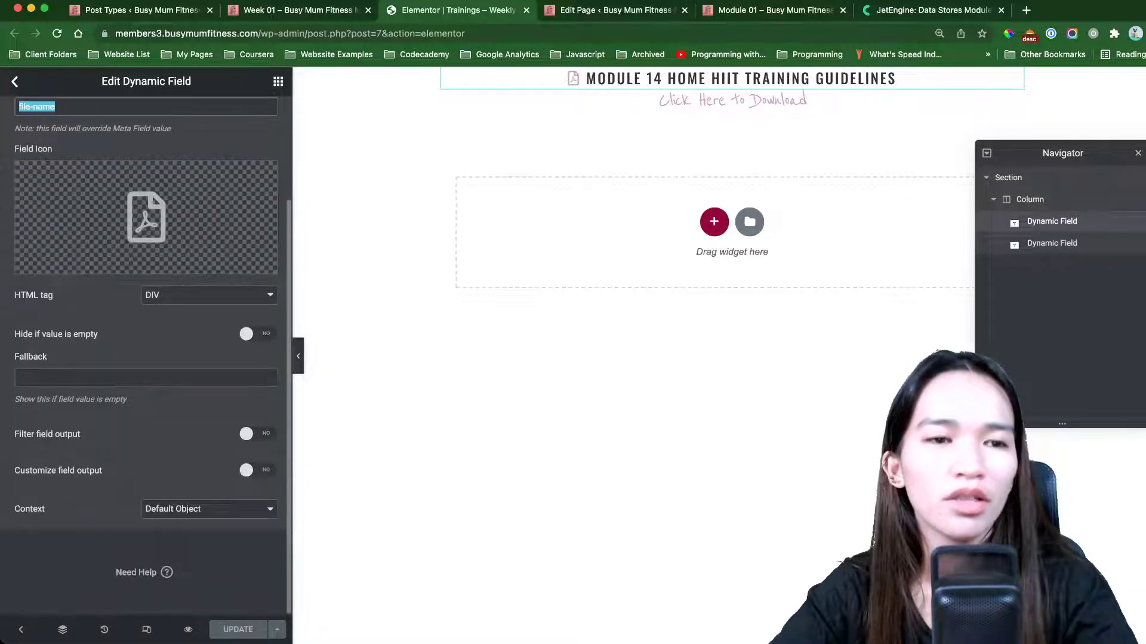
pyautogui.scroll(3, 146, 359)
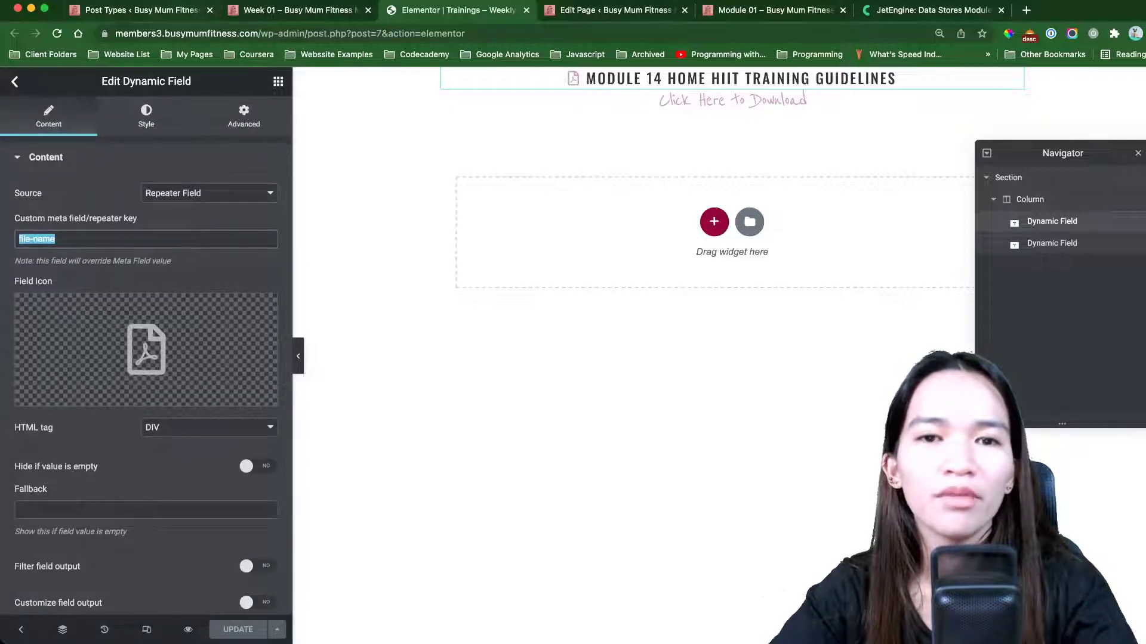
# Step: Find the file name and file link entries of the Files repeater in the training's edit page and check the Week 01 page
pyautogui.hotkey('ctrl', 'Tab')
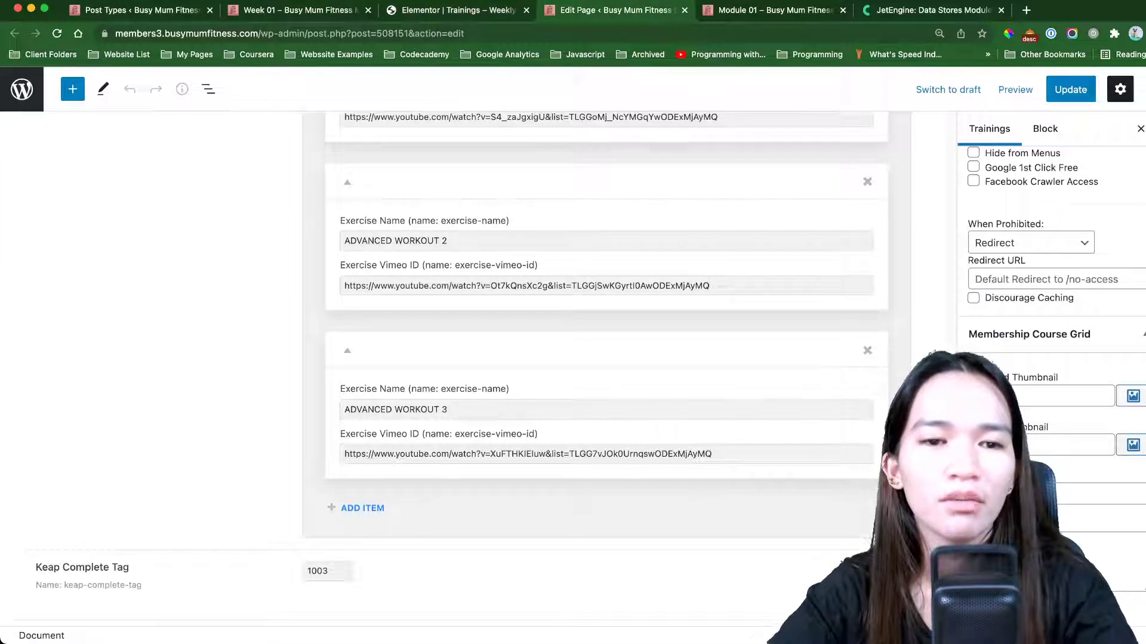
pyautogui.scroll(15, 597, 358)
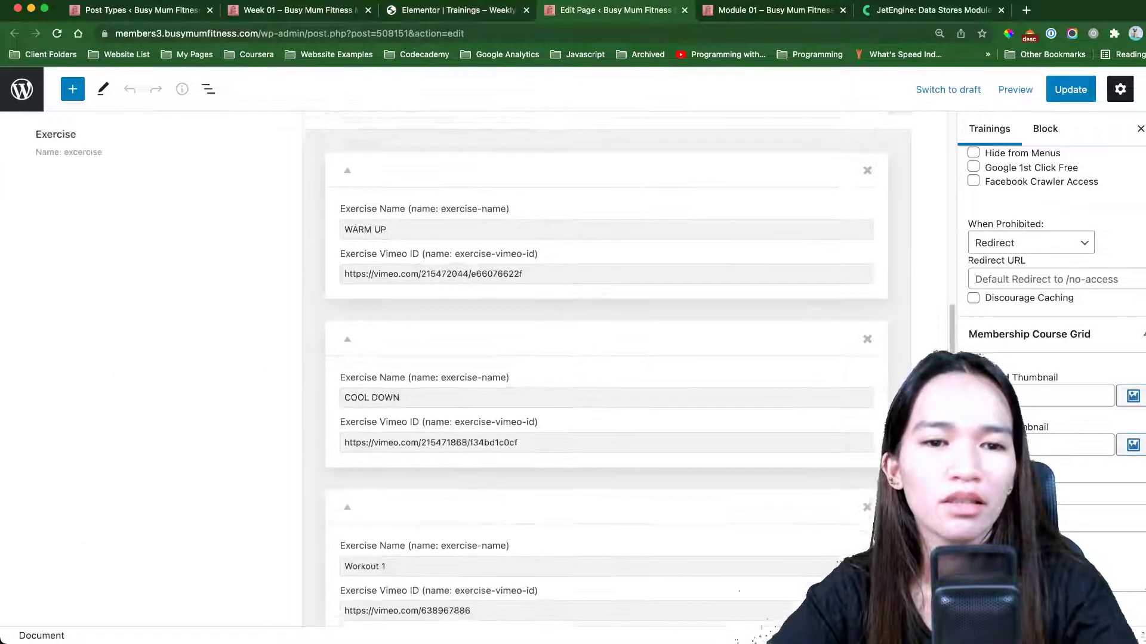
pyautogui.scroll(15, 597, 358)
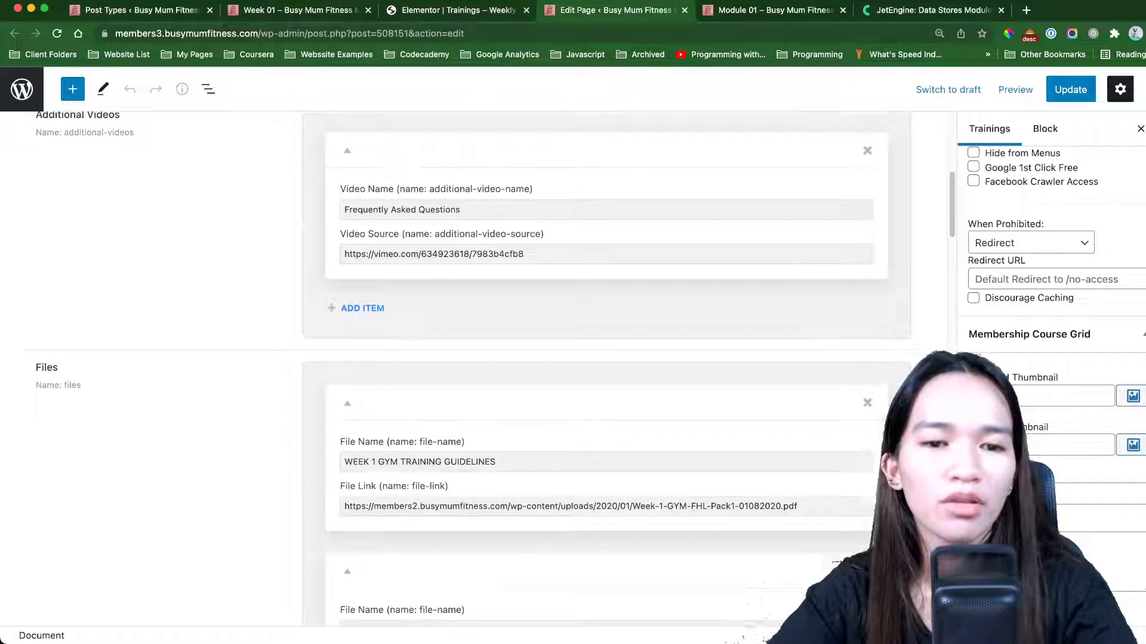
pyautogui.scroll(-3, 597, 358)
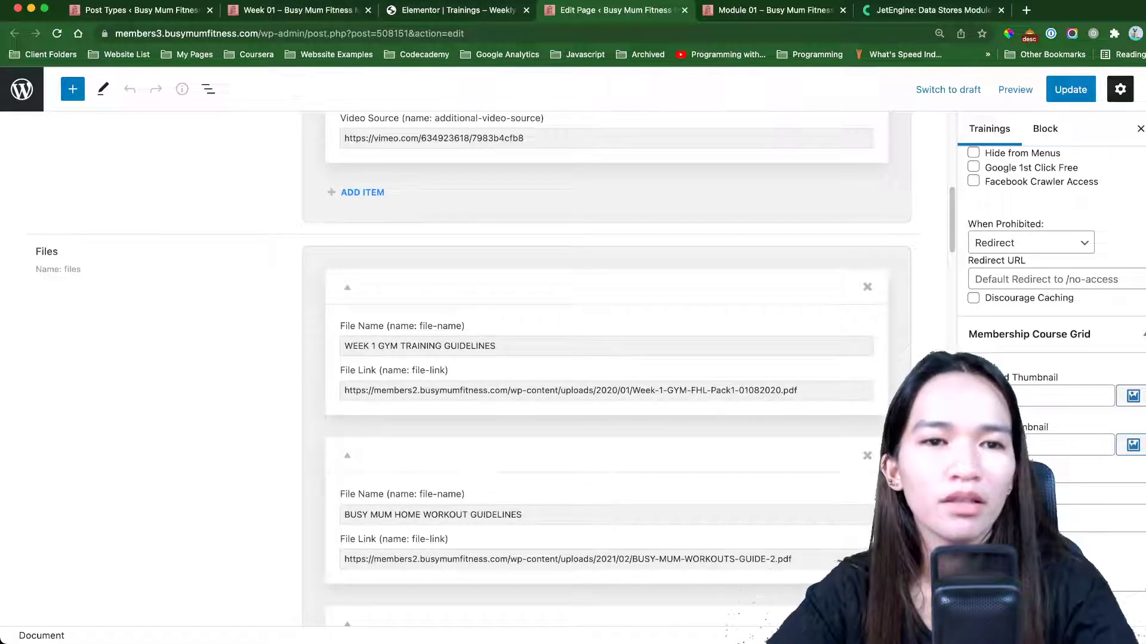
pyautogui.click(299, 11)
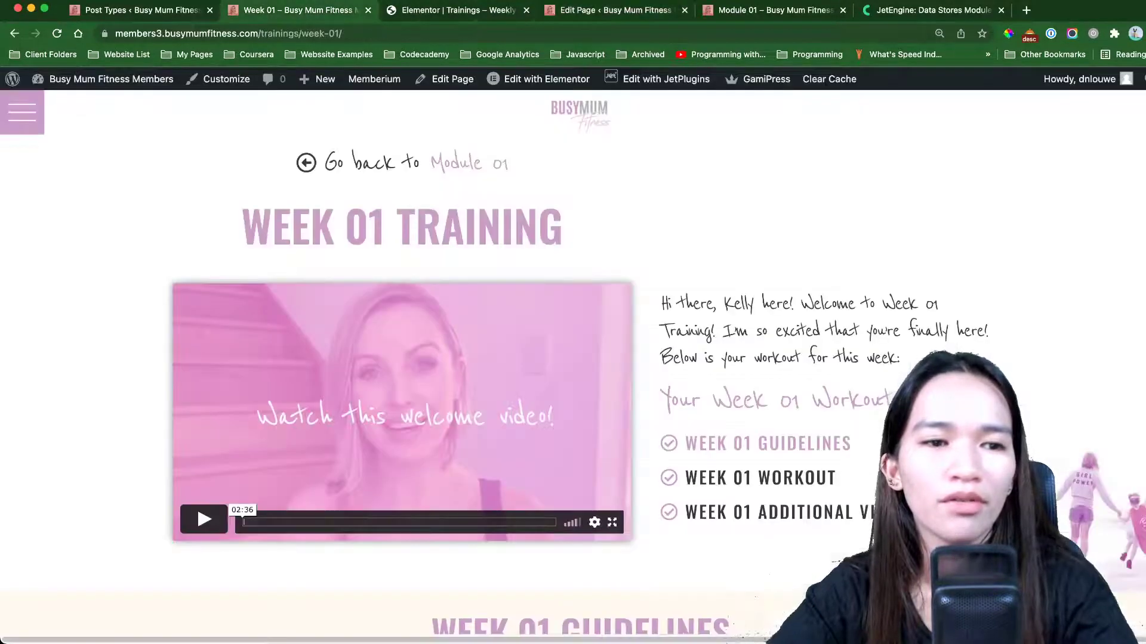
# Step: Show the Weekly Files template's listing settings and examine its source, post type and repeater field
pyautogui.click(457, 11)
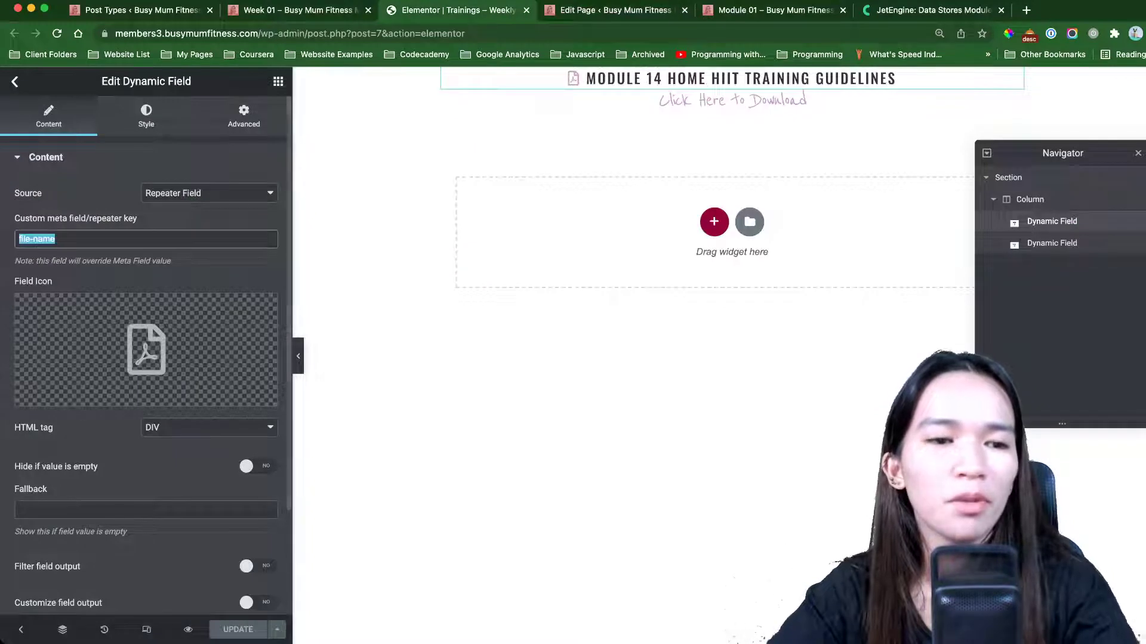
pyautogui.click(21, 630)
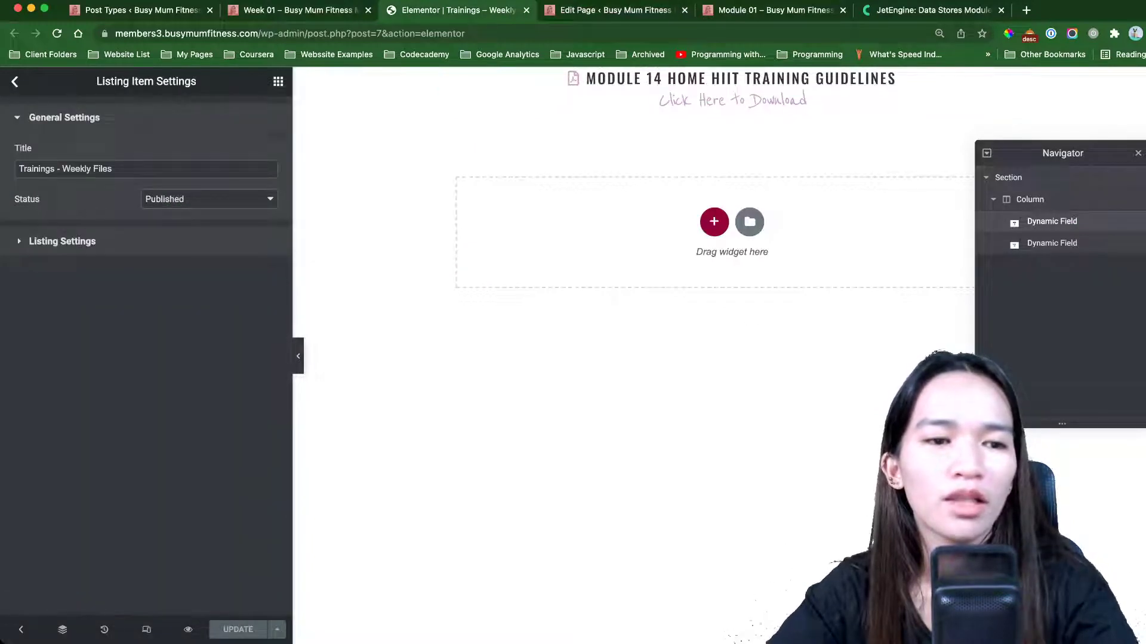
pyautogui.click(62, 242)
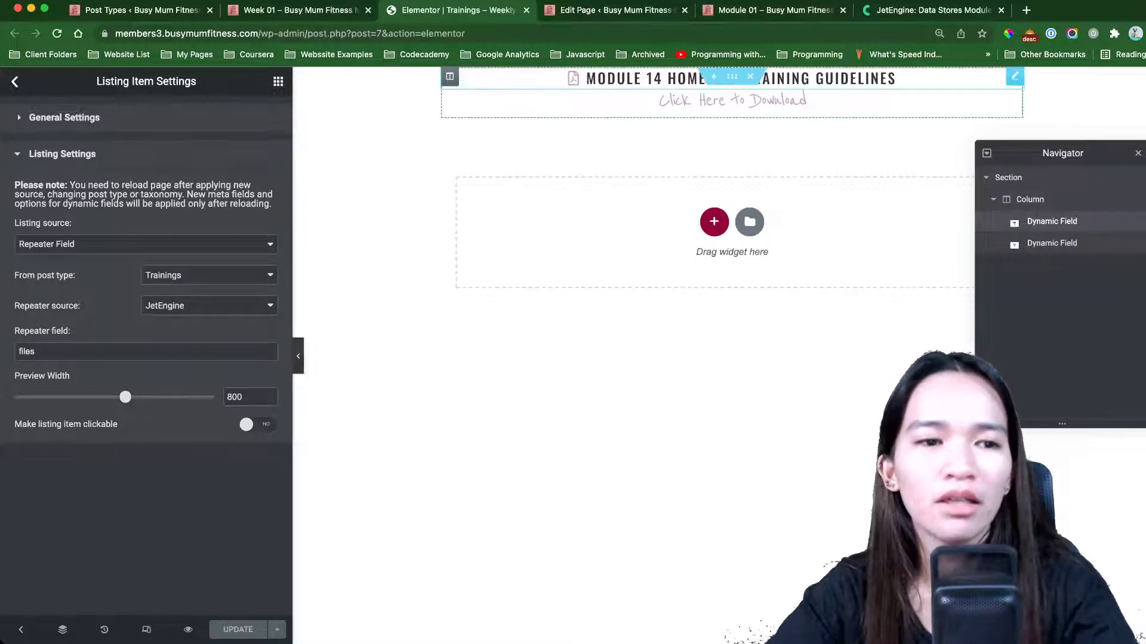
# Step: Examine the download link's dynamic field, comparing its file-link key with the training's Files entries and highlighting its custom field format
pyautogui.click(793, 79)
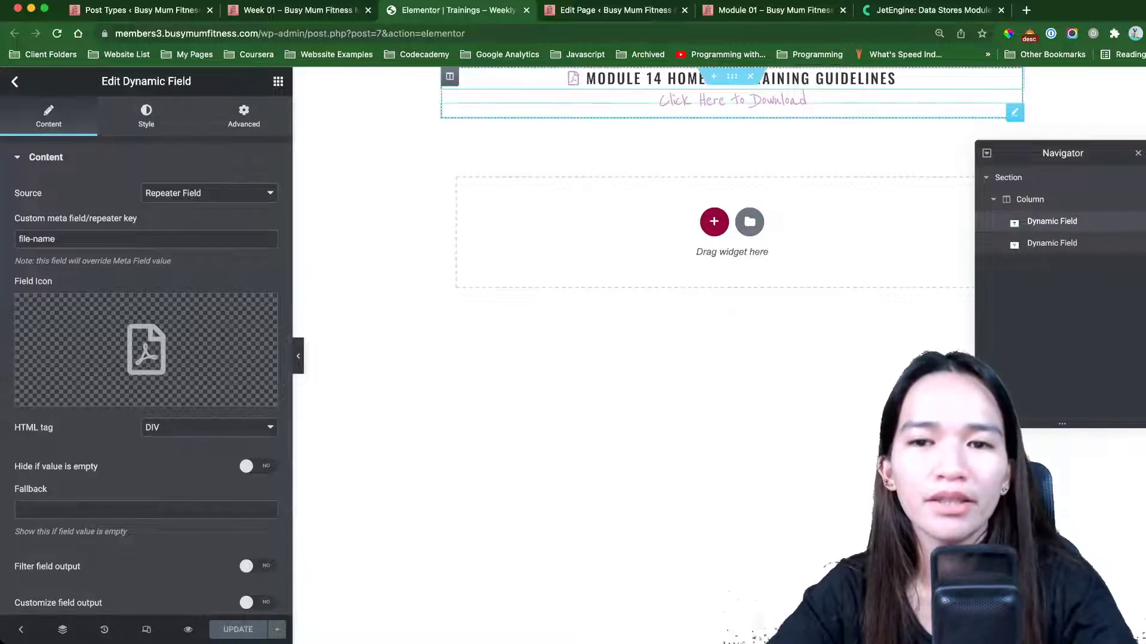
pyautogui.click(770, 106)
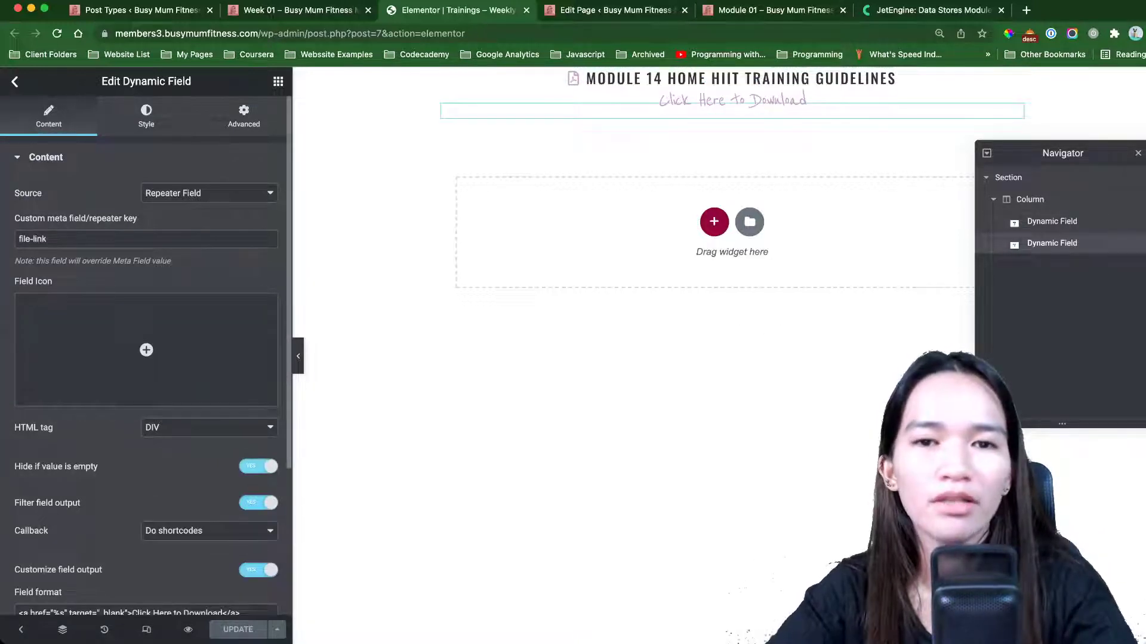
pyautogui.hotkey('ctrl', 'Tab')
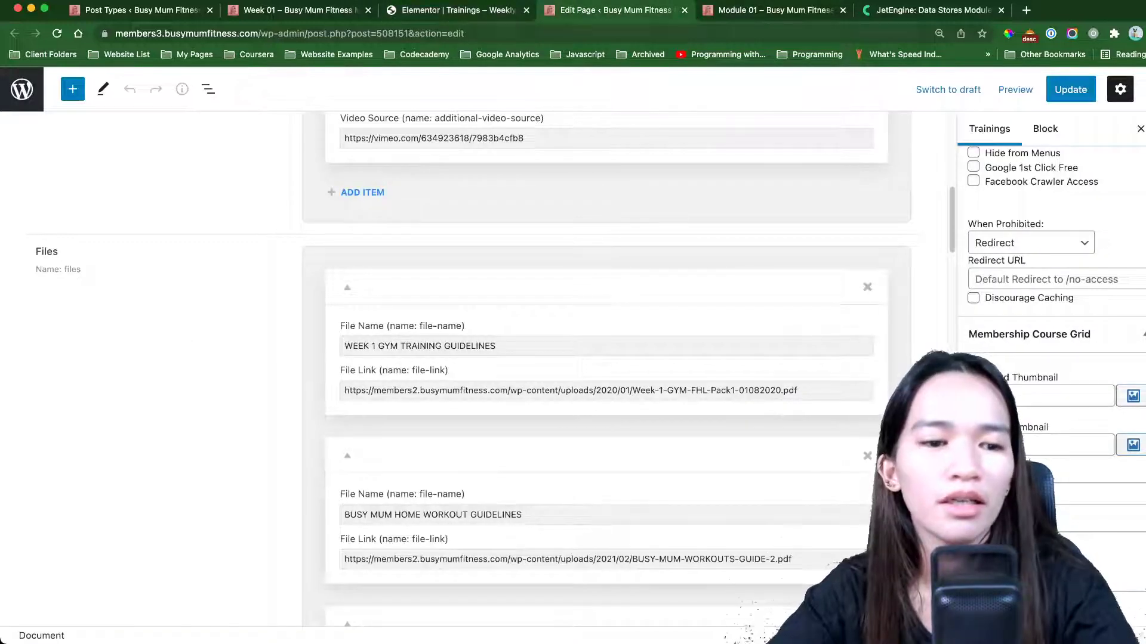
pyautogui.hotkey('ctrl', 'shift', 'Tab')
pyautogui.scroll(-5, 147, 358)
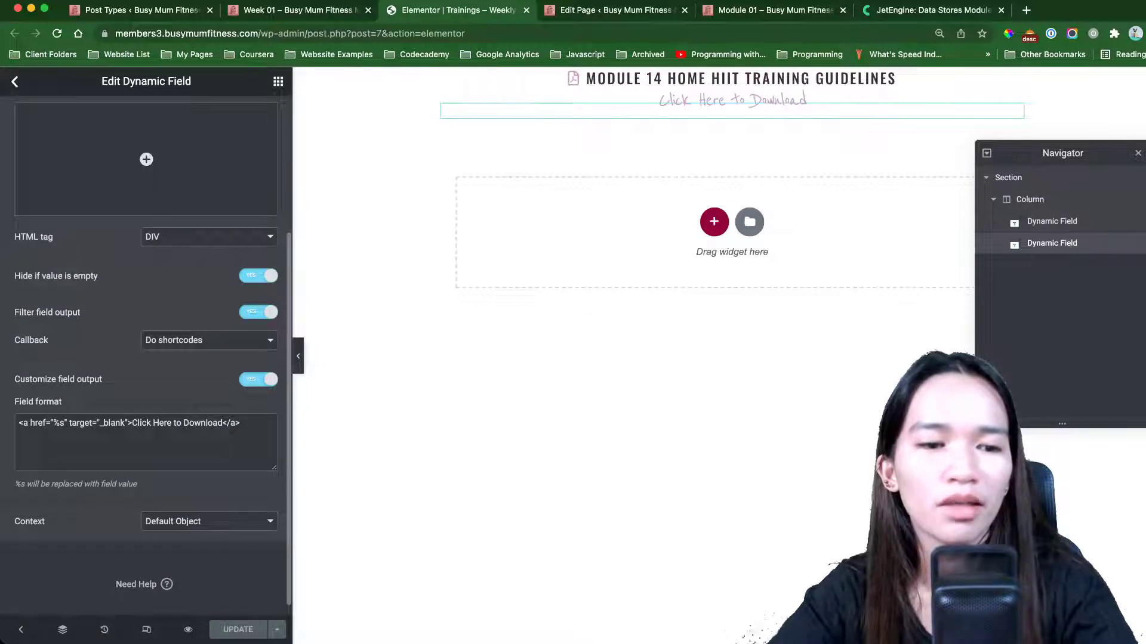
pyautogui.moveTo(241, 424); pyautogui.dragTo(19, 423)
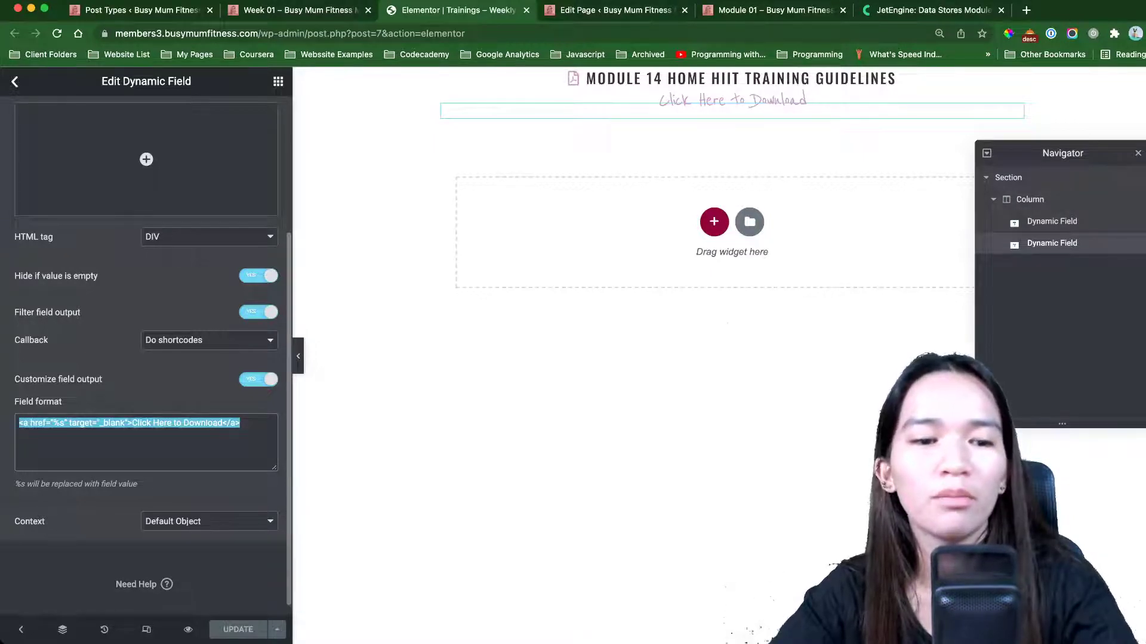
pyautogui.click(240, 423)
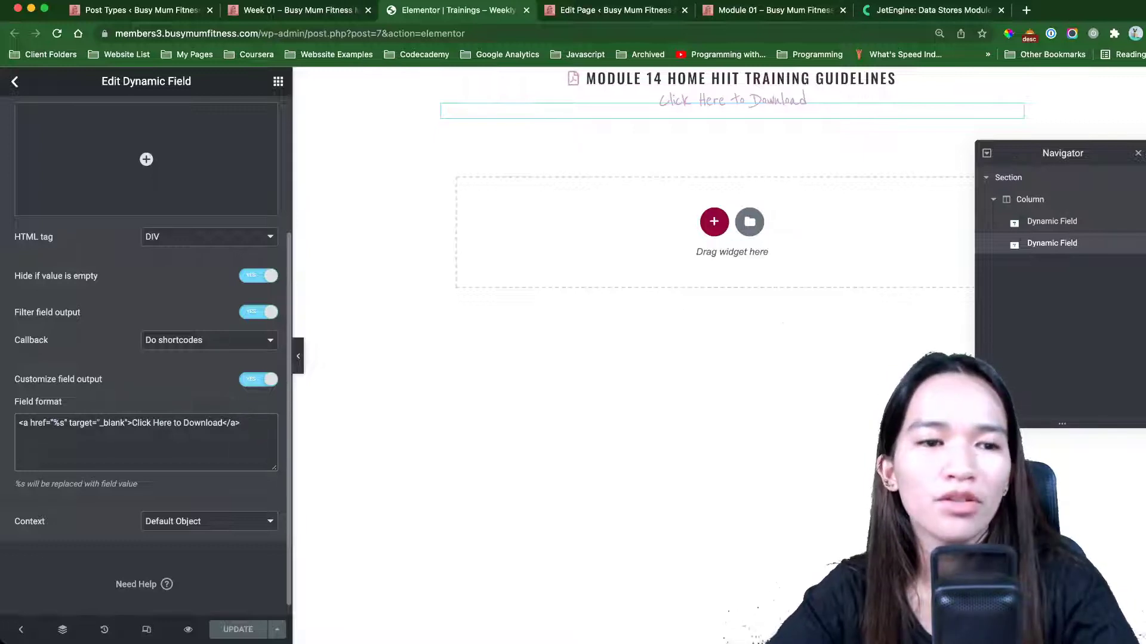
pyautogui.scroll(3, 146, 358)
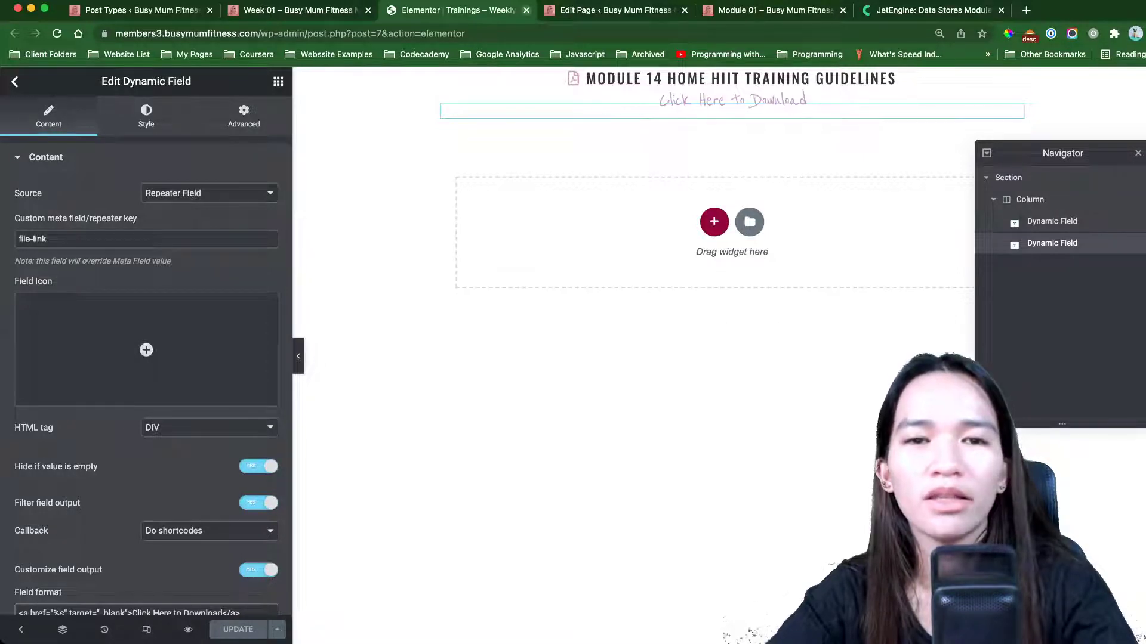
# Step: Close the Weekly Files template editor and review the resulting guideline downloads on the live Week 01 page
pyautogui.click(527, 10)
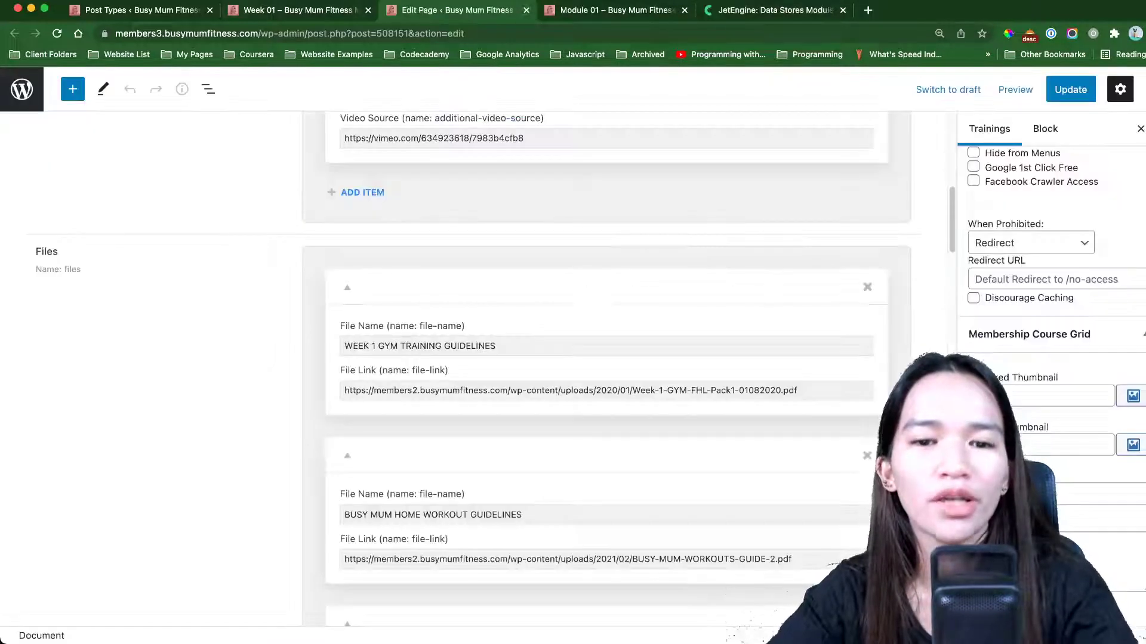
pyautogui.click(300, 10)
pyautogui.scroll(-8, 572, 358)
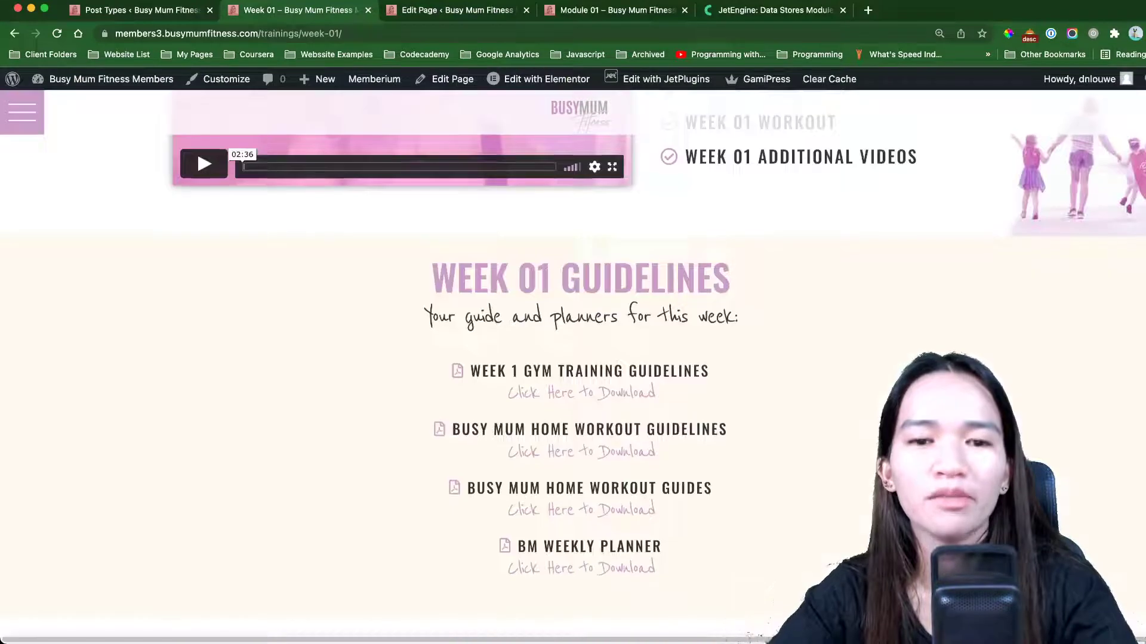
pyautogui.scroll(5, 572, 358)
pyautogui.scroll(-4, 573, 358)
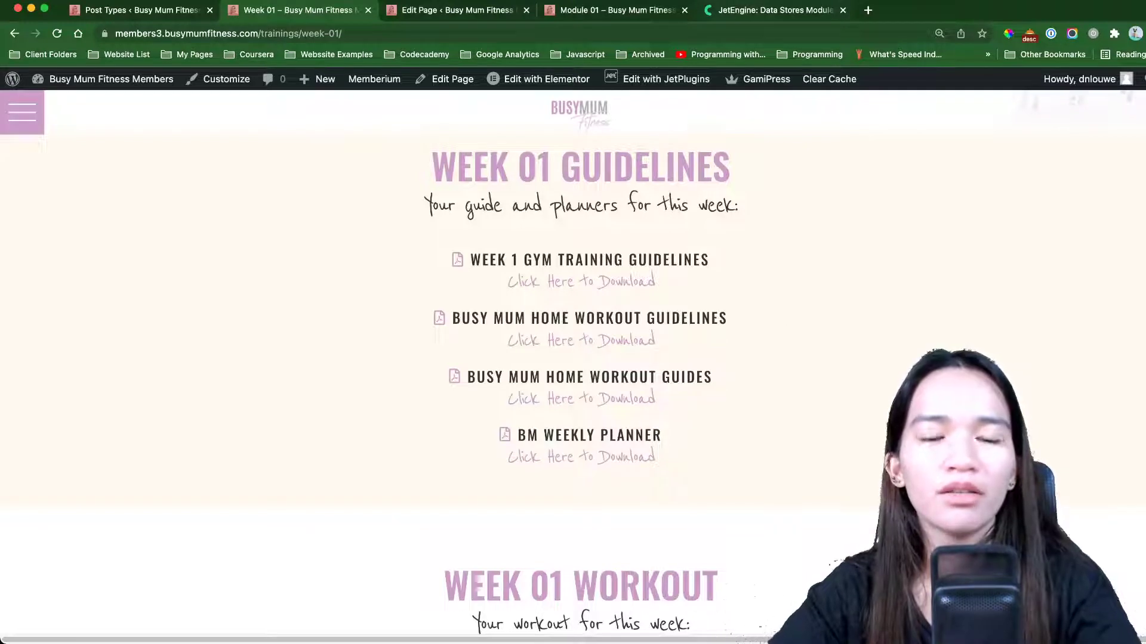
# Step: Close the training's edit page and the Module 01 page, keeping the Week 01 page open
pyautogui.hotkey('ctrl', 'Tab')
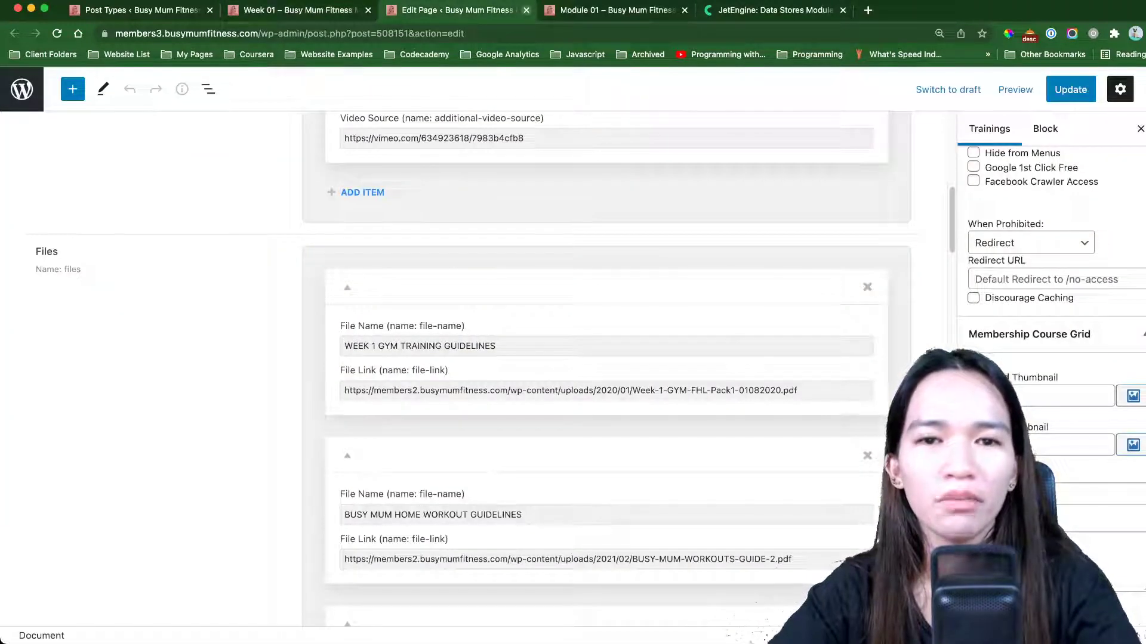
pyautogui.press('super+w')
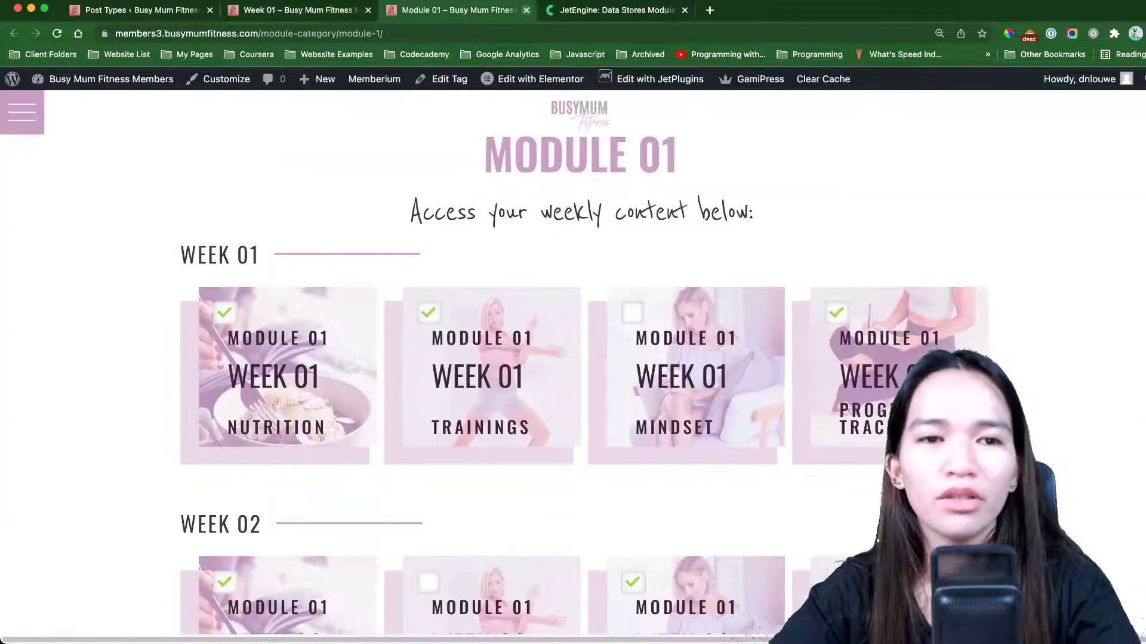
pyautogui.click(298, 10)
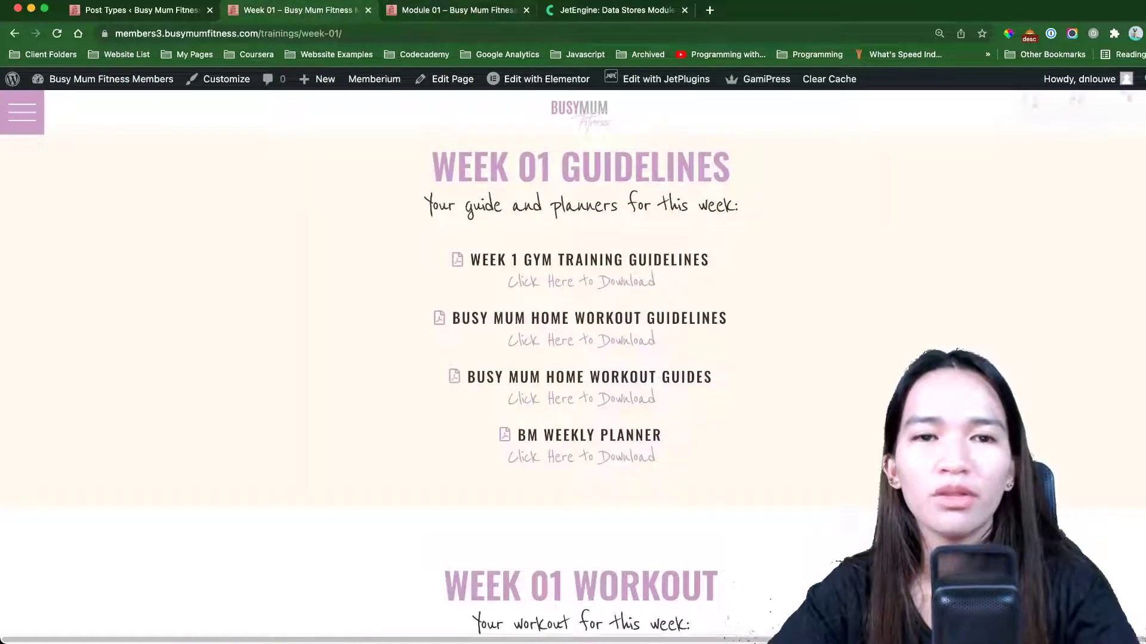
pyautogui.click(526, 10)
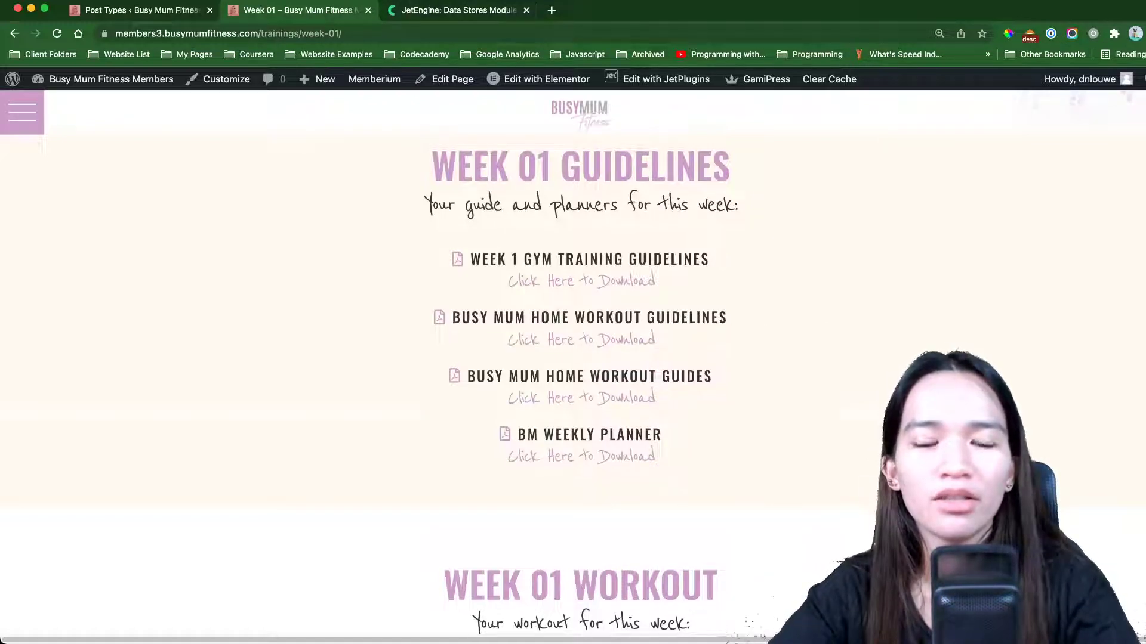
# Step: Look over the Week 01 page's workout and guidelines sections and return to the welcome video at its beginning
pyautogui.scroll(-5, 573, 358)
pyautogui.scroll(2, 573, 358)
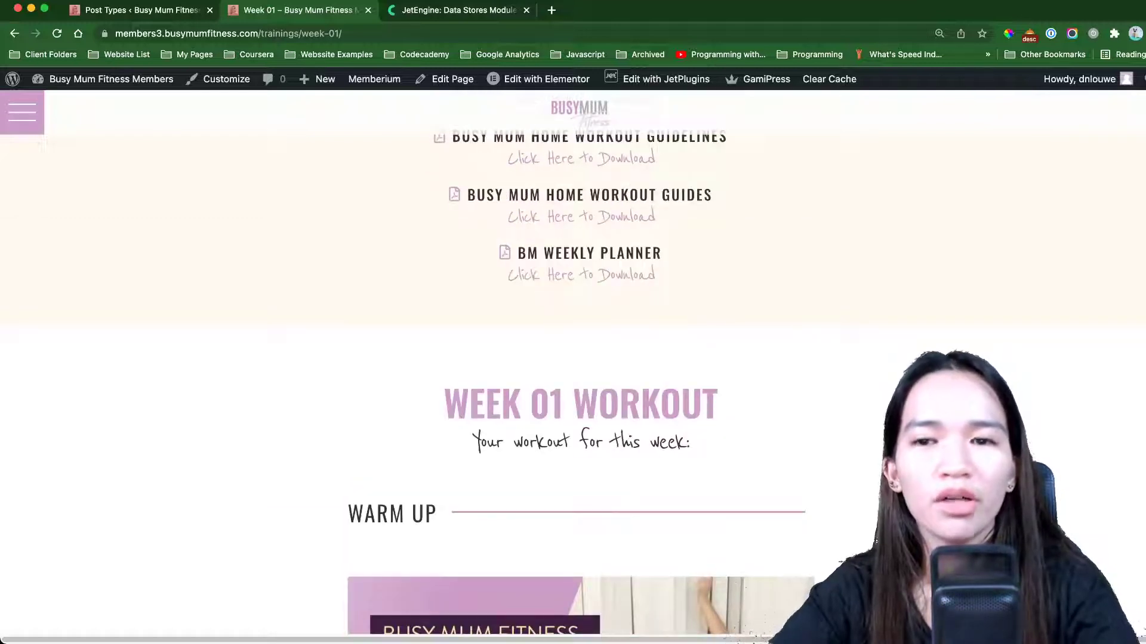
pyautogui.scroll(4, 573, 358)
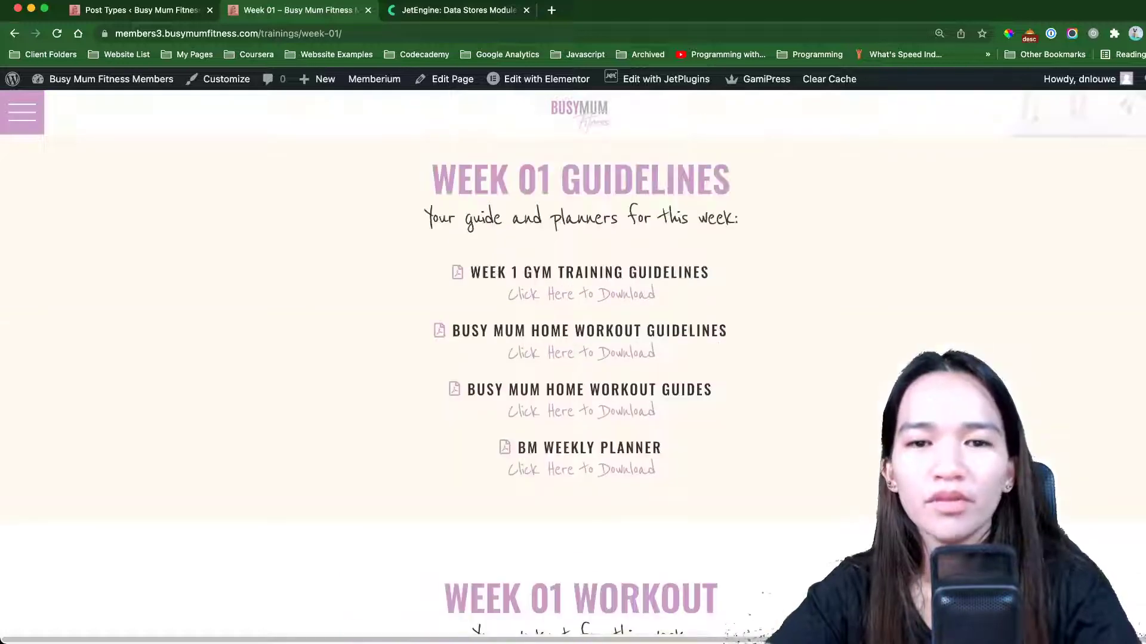
pyautogui.scroll(9, 573, 358)
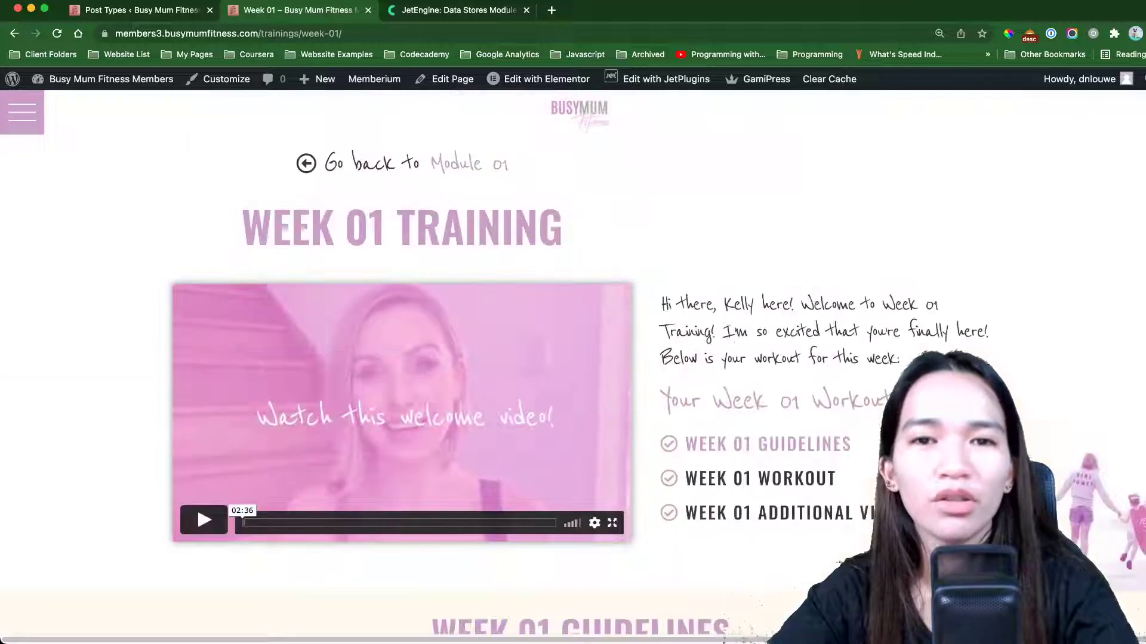